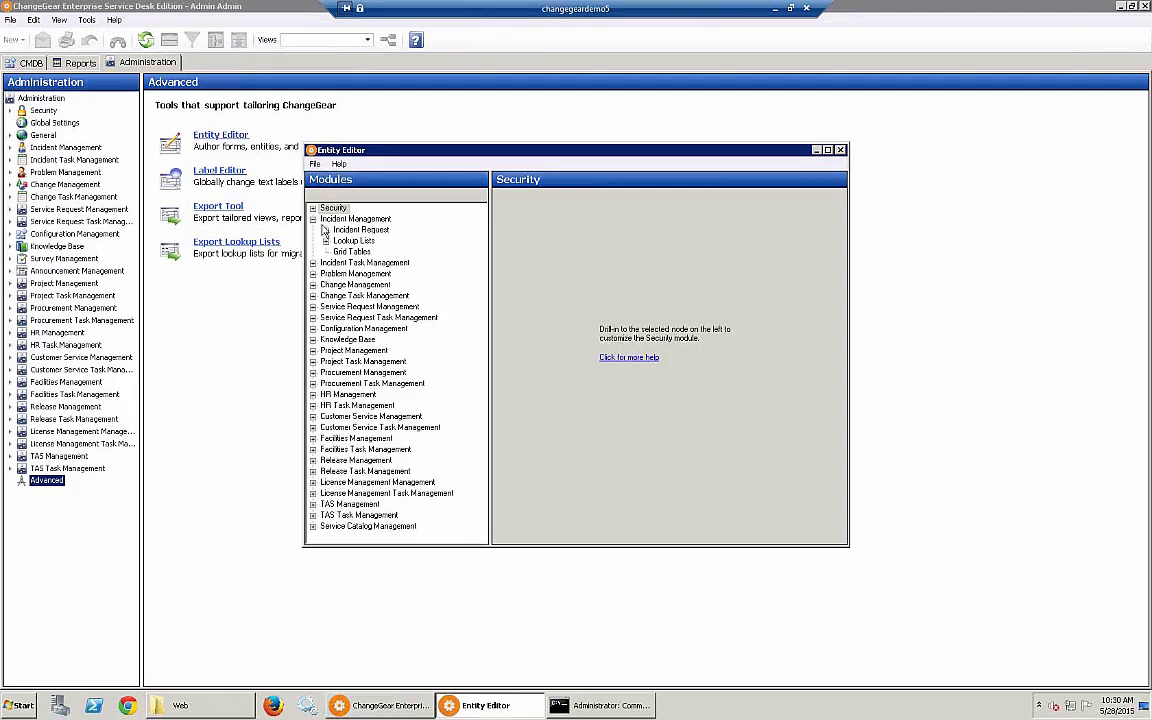
# - Open the Default_v2 (Staff) incident request form for customization and arrange the designer and toolbox windows side by side
pyautogui.click(326, 230)
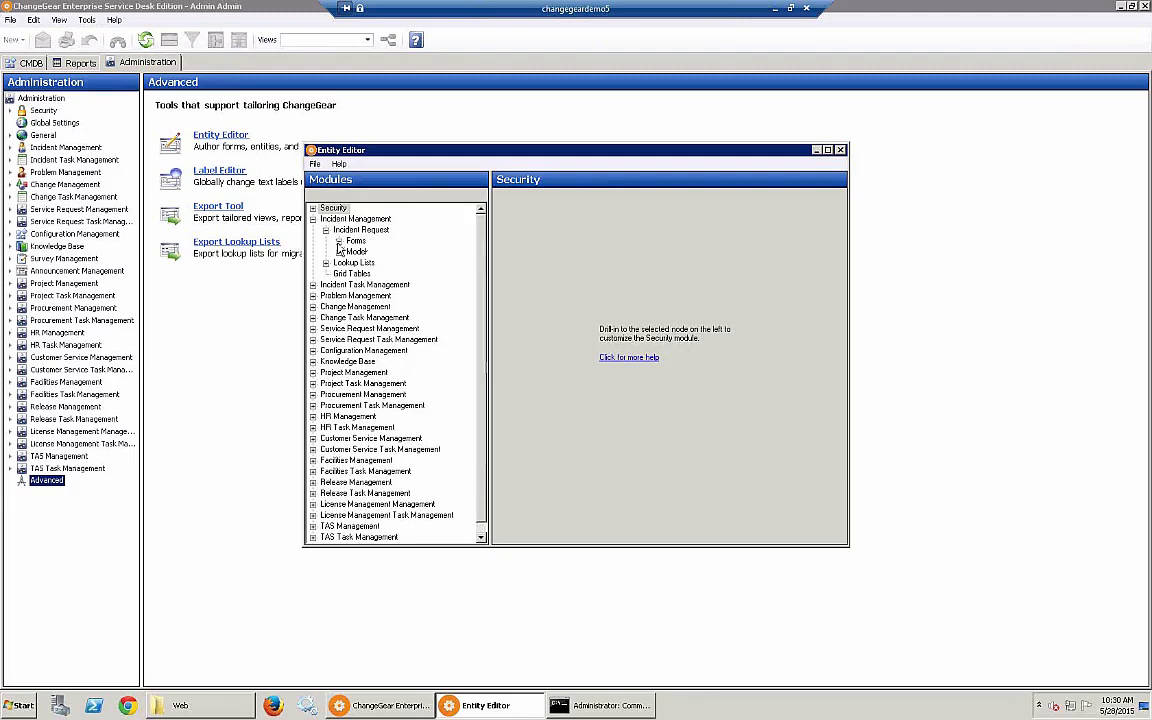
pyautogui.click(338, 241)
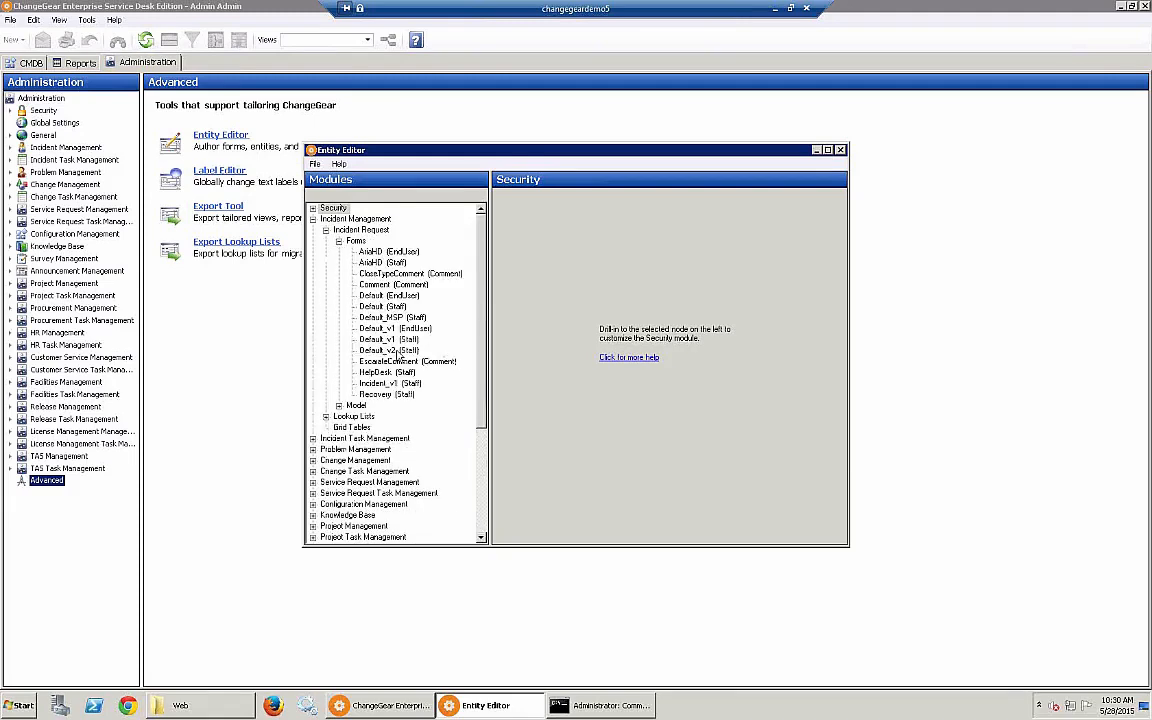
pyautogui.click(432, 352)
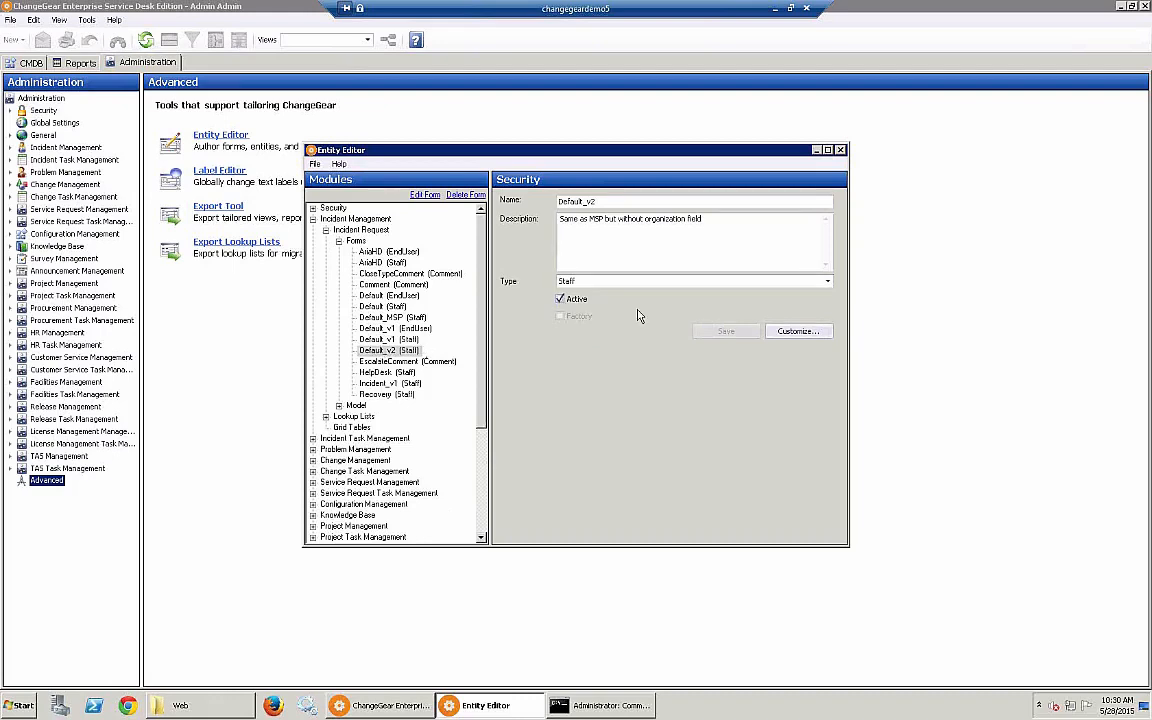
pyautogui.click(796, 332)
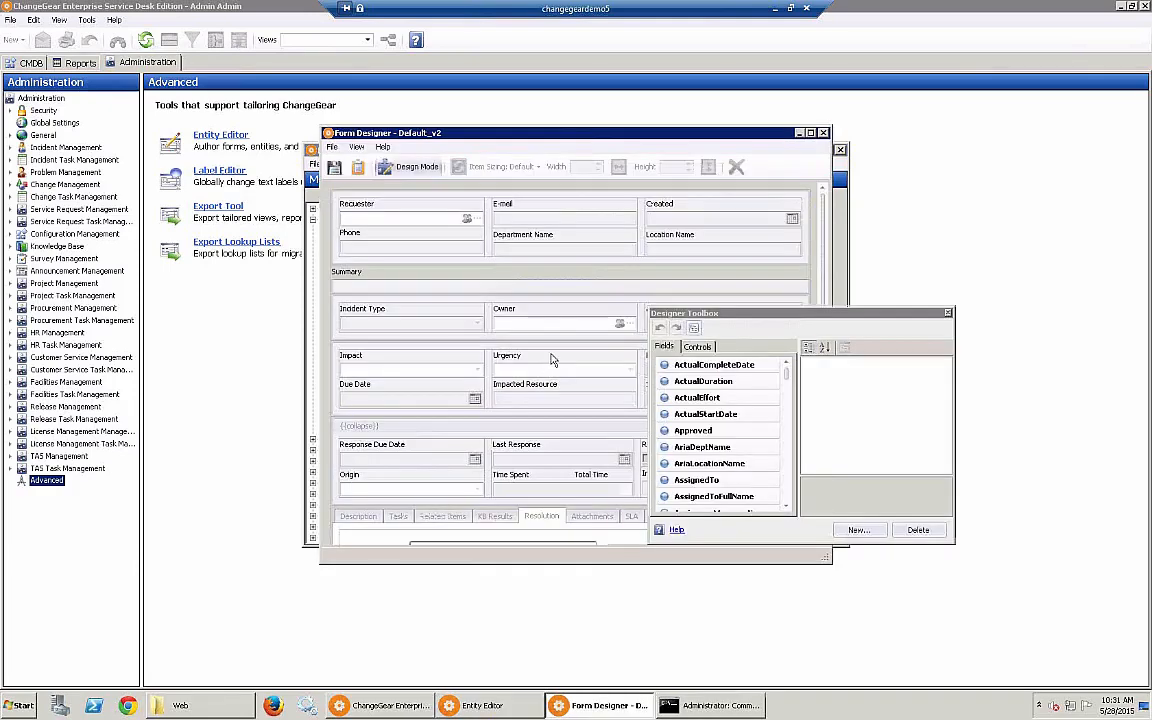
pyautogui.moveTo(520, 130); pyautogui.dragTo(385, 116)
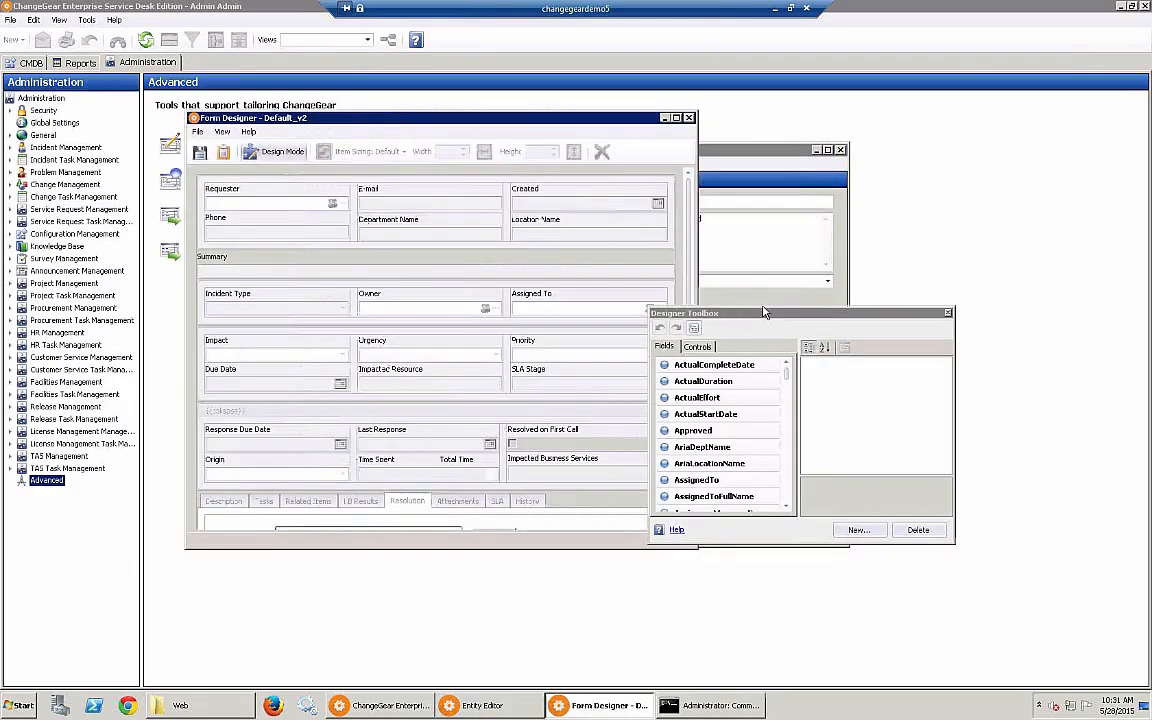
pyautogui.moveTo(760, 313); pyautogui.dragTo(888, 222)
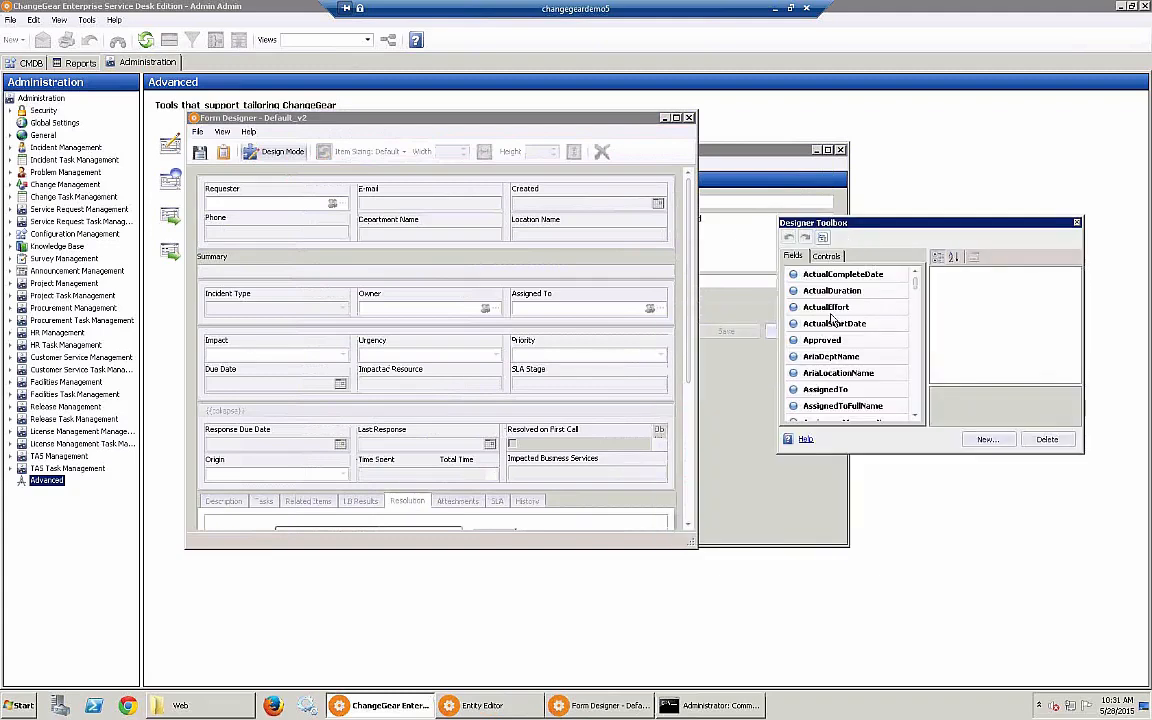
# - Create a new Long Text field named ManagerComments with the caption Manager Comments
pyautogui.click(990, 441)
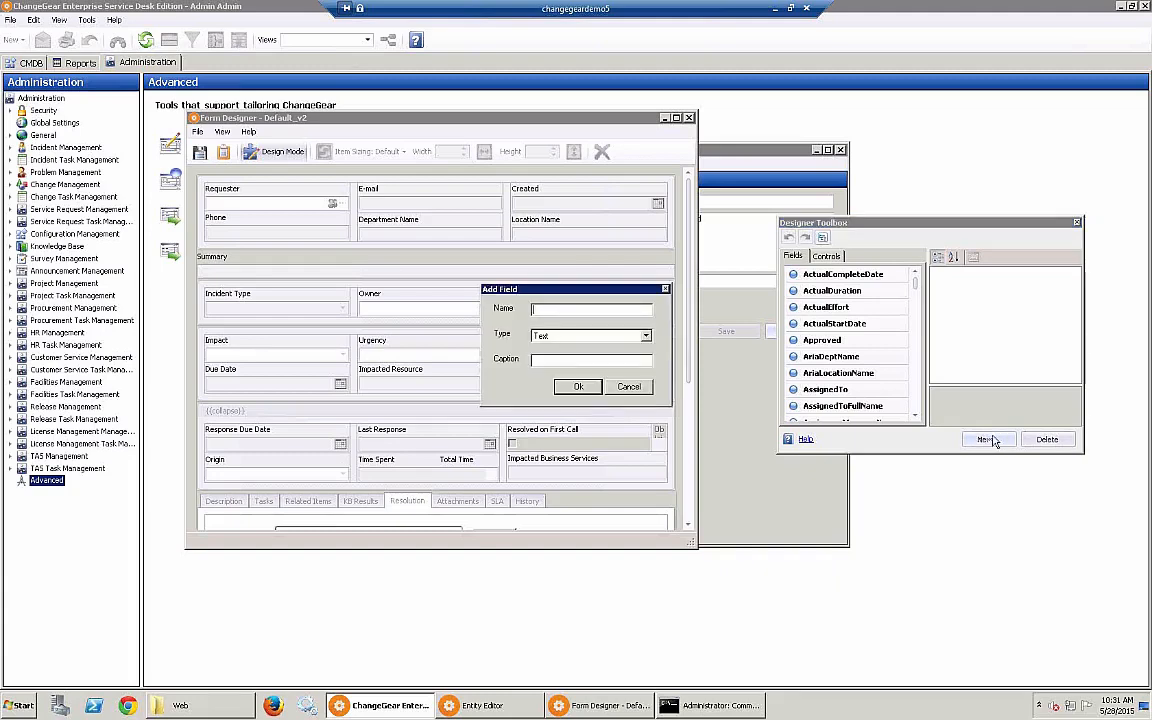
pyautogui.click(634, 338)
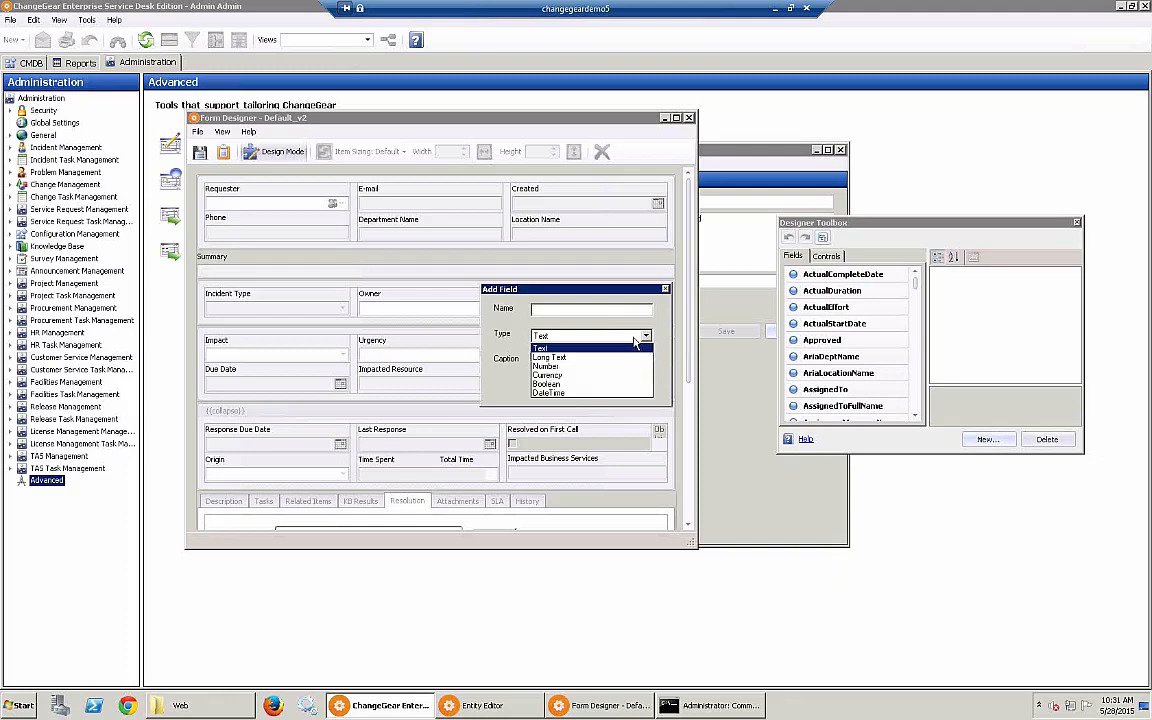
pyautogui.click(549, 358)
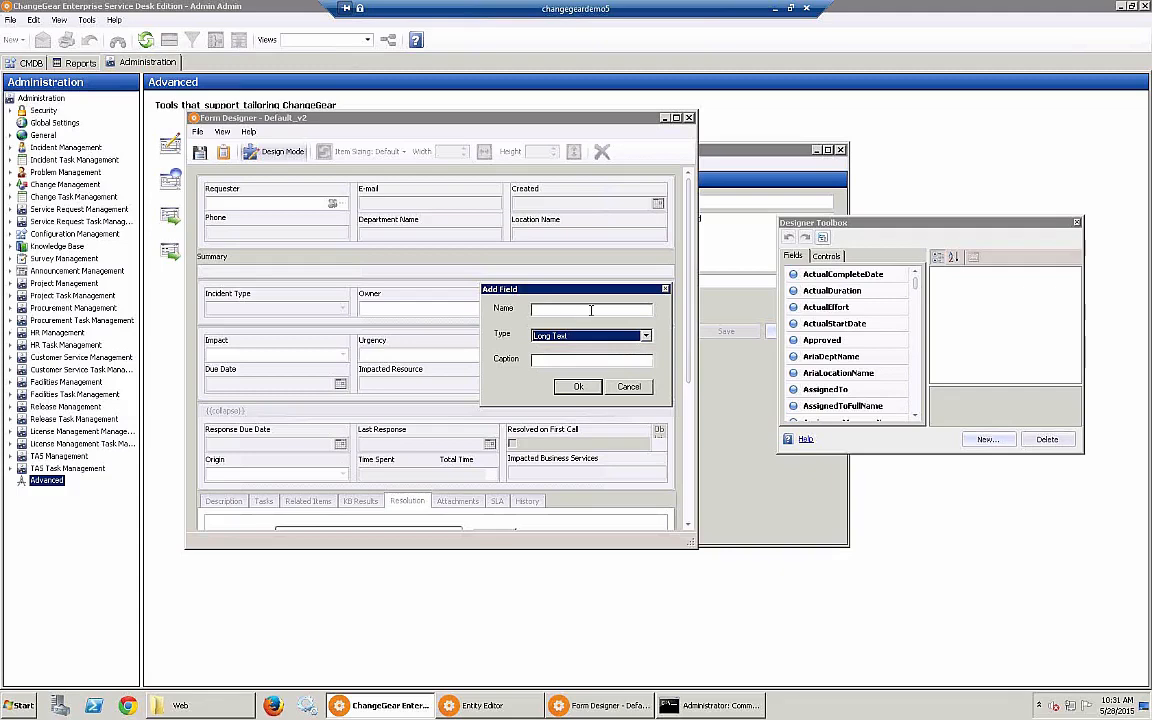
pyautogui.click(591, 310)
pyautogui.write('ManagerComments')
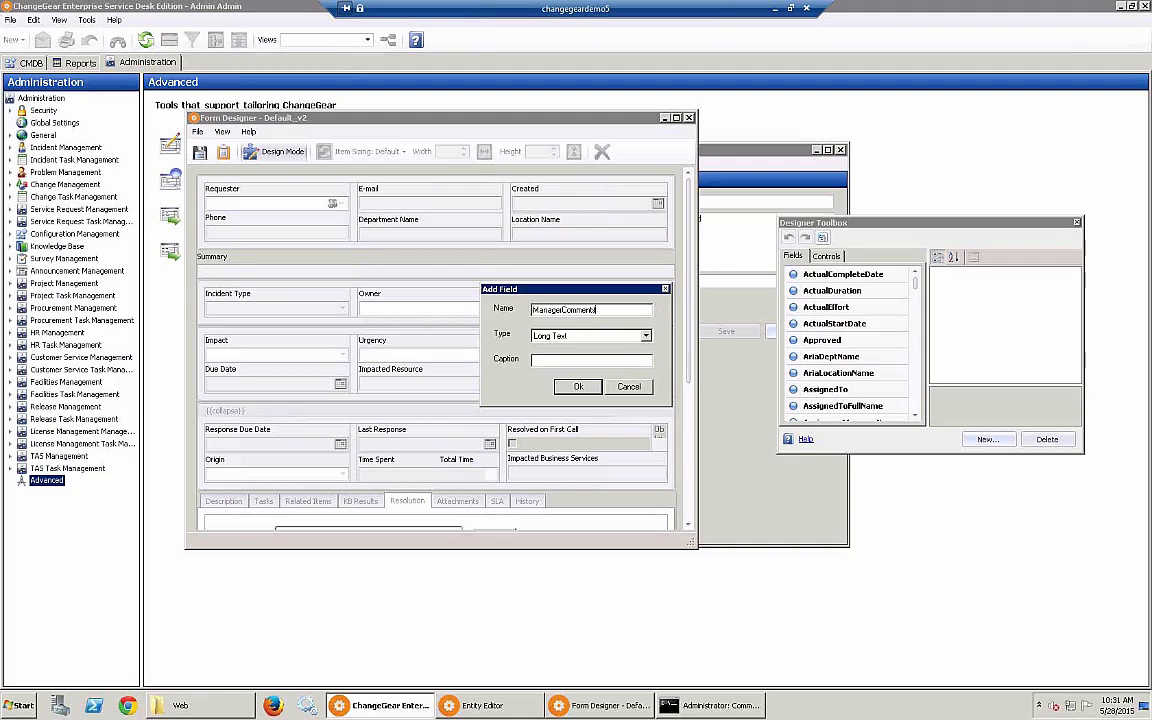
pyautogui.click(601, 361)
pyautogui.write('Manager Comments')
pyautogui.click(578, 390)
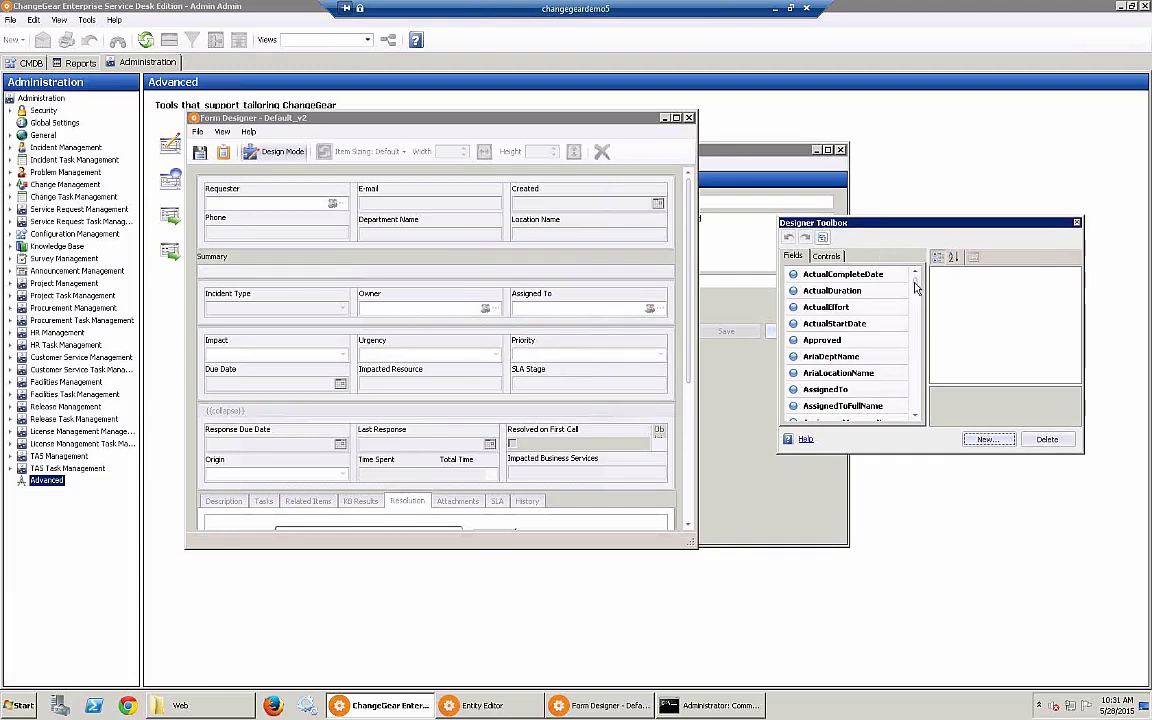
# - Place the Manager Comments field between the Incident Type and Impact rows and set its height to 75
pyautogui.moveTo(916, 287); pyautogui.dragTo(339, 341)
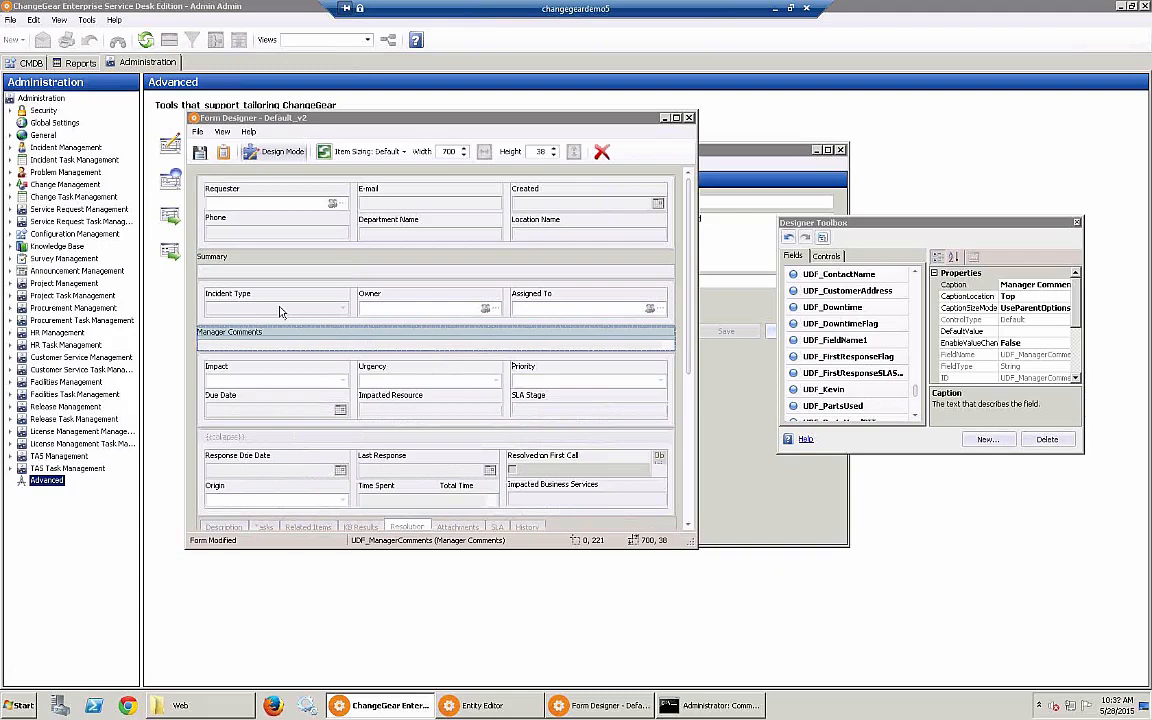
pyautogui.click(417, 340)
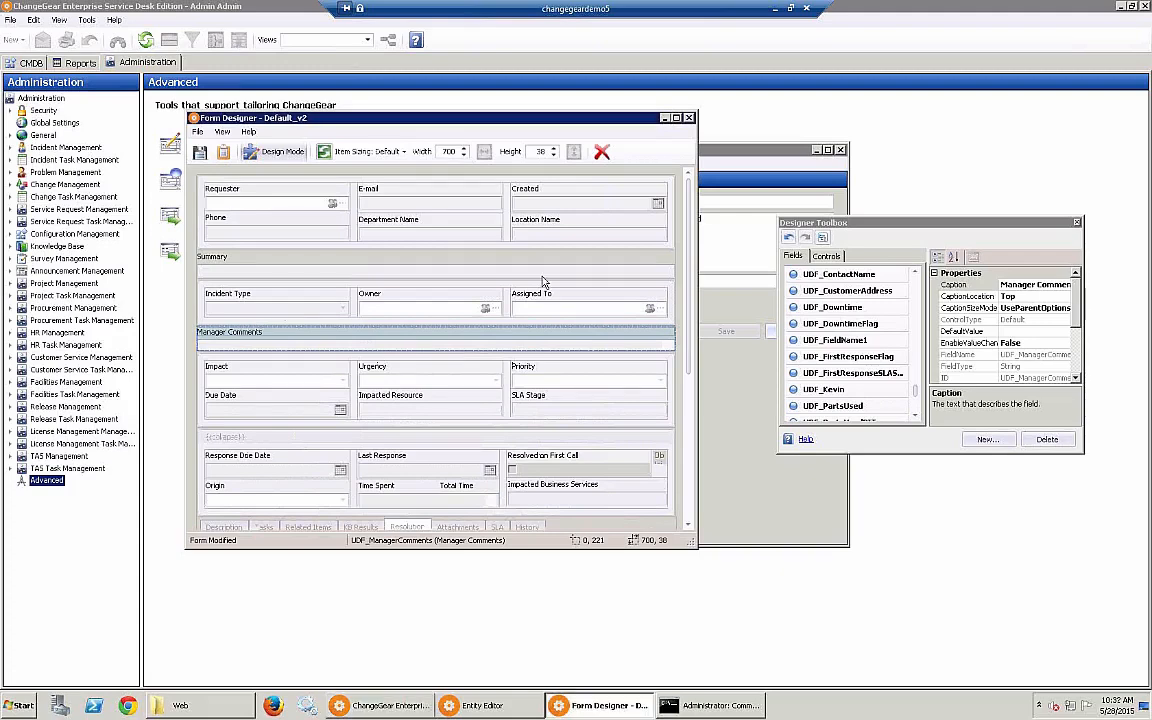
pyautogui.doubleClick(541, 152)
pyautogui.write('3')
pyautogui.press('Return')
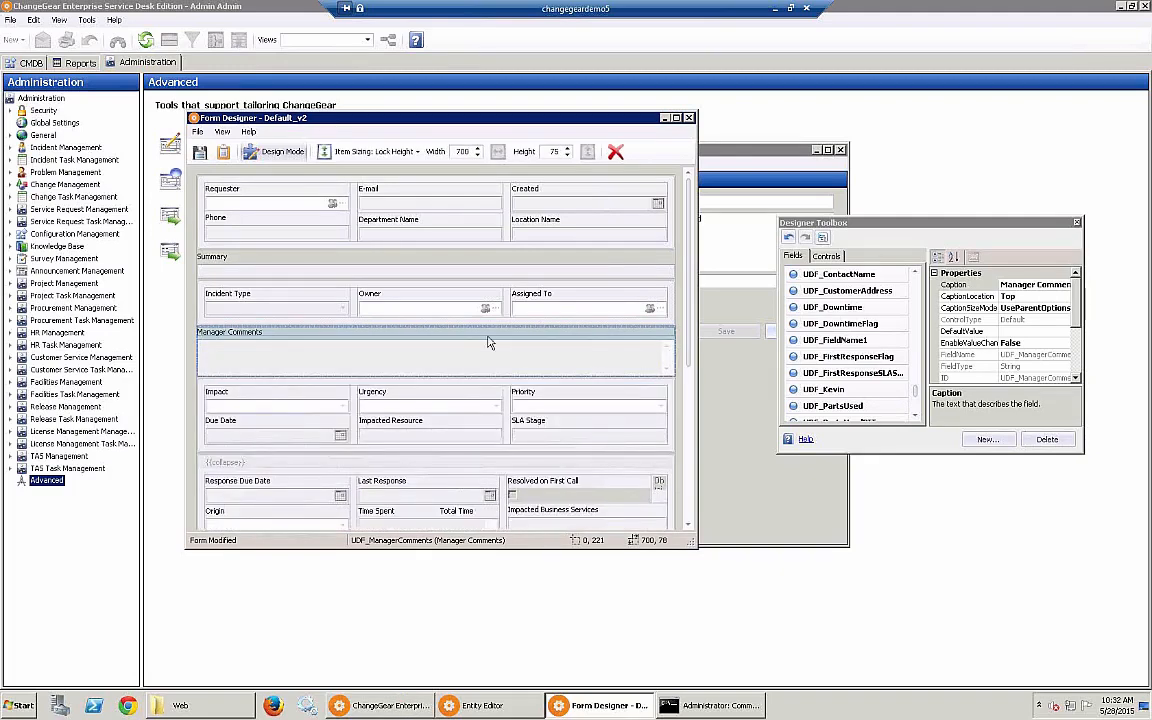
# - Save the Default_v2 form with its schema changes to the database and close its designer
pyautogui.click(200, 152)
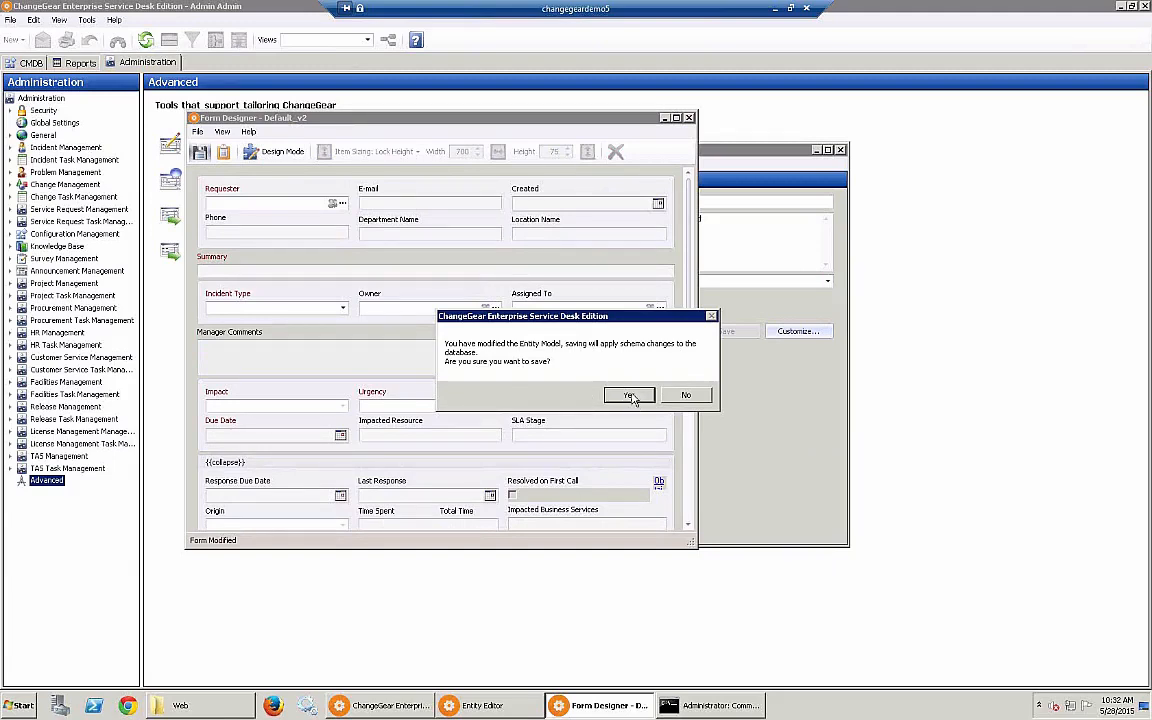
pyautogui.click(629, 394)
pyautogui.click(629, 396)
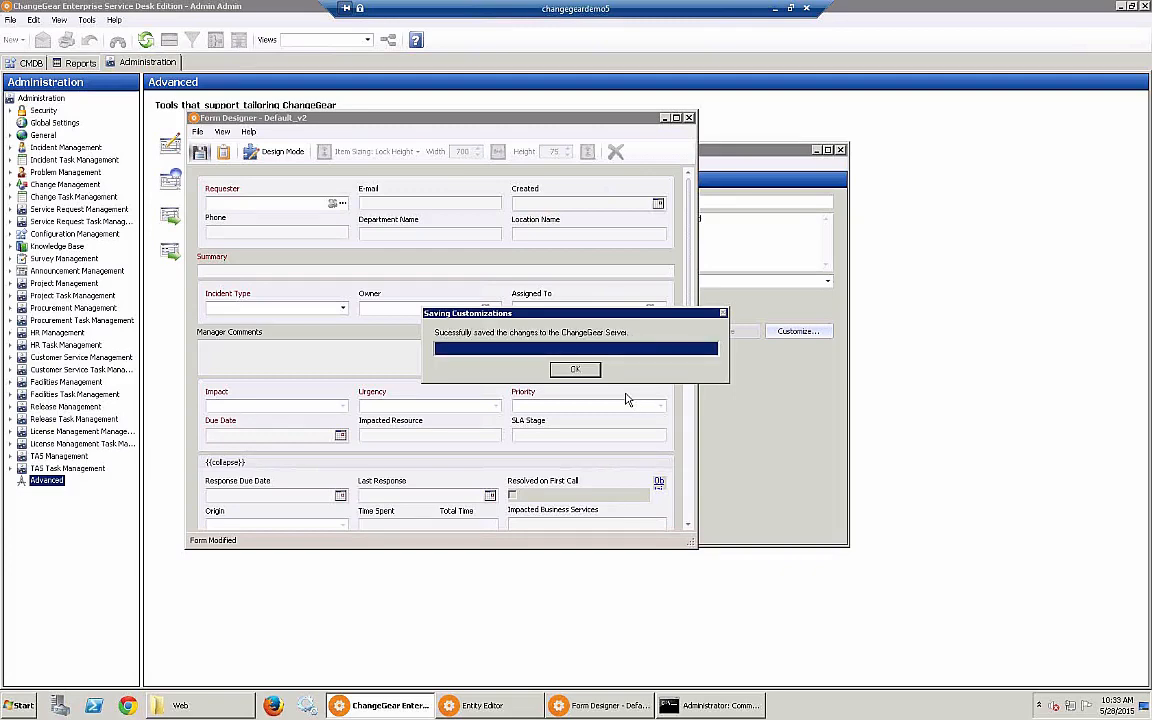
pyautogui.click(571, 371)
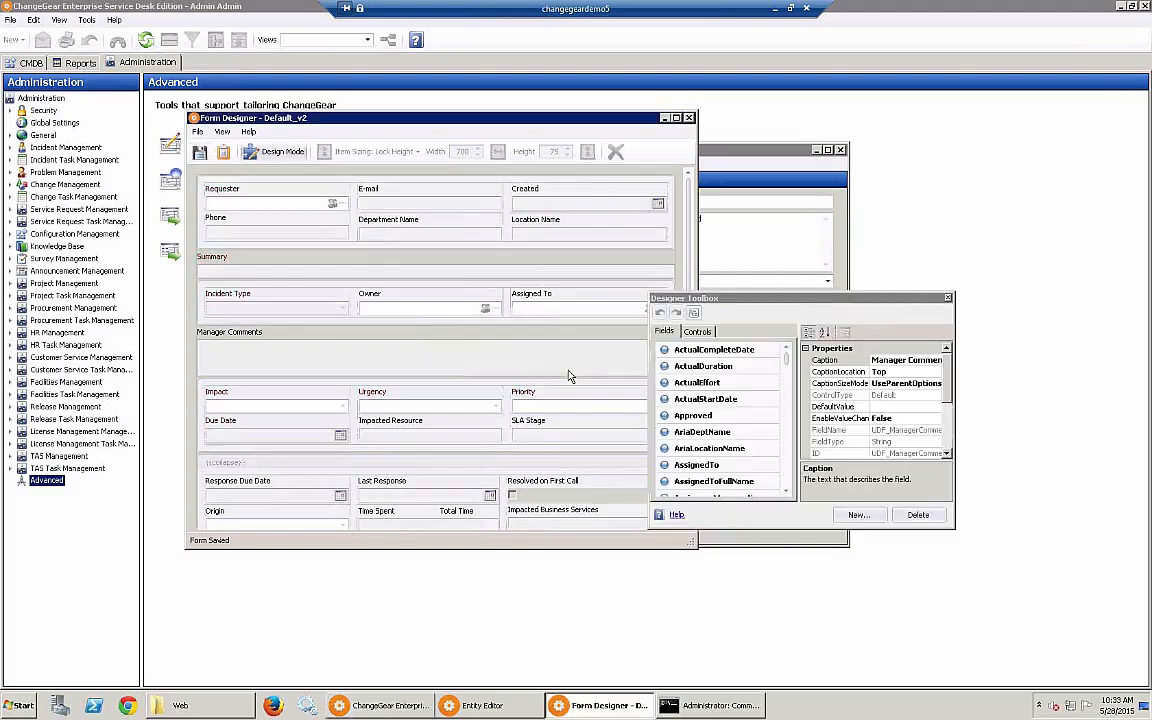
pyautogui.click(689, 119)
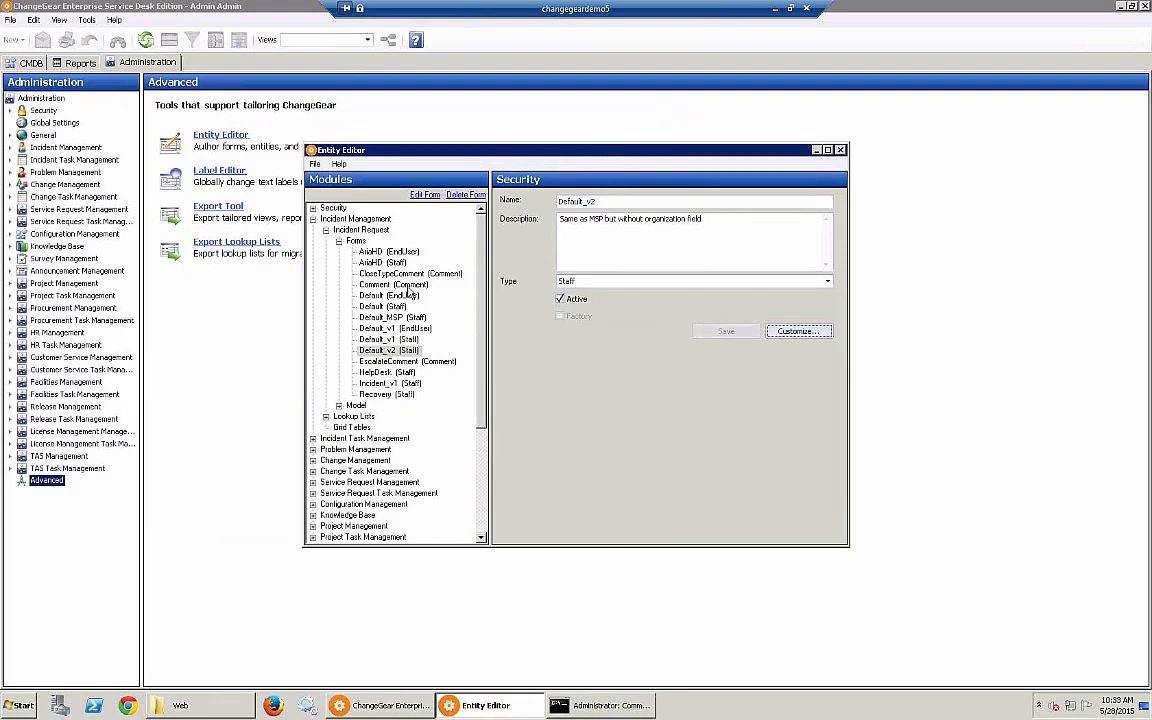
# - Open the incident Comment form for customization and move the designer and toolbox windows apart
pyautogui.click(395, 285)
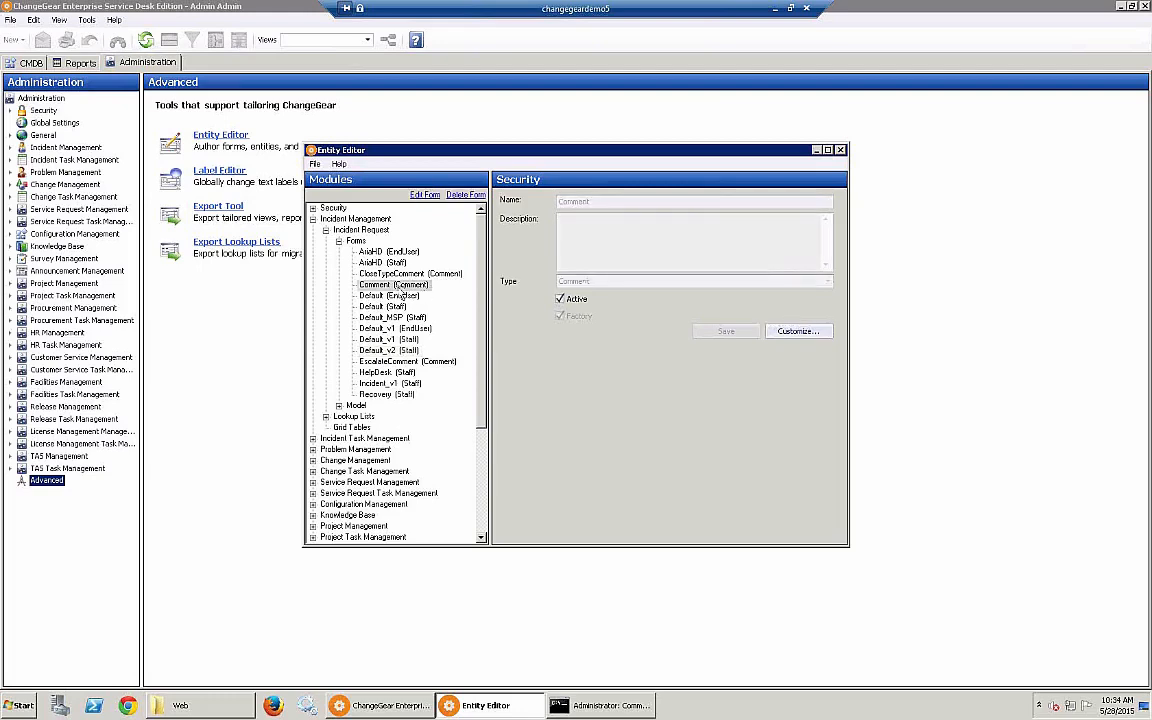
pyautogui.click(798, 332)
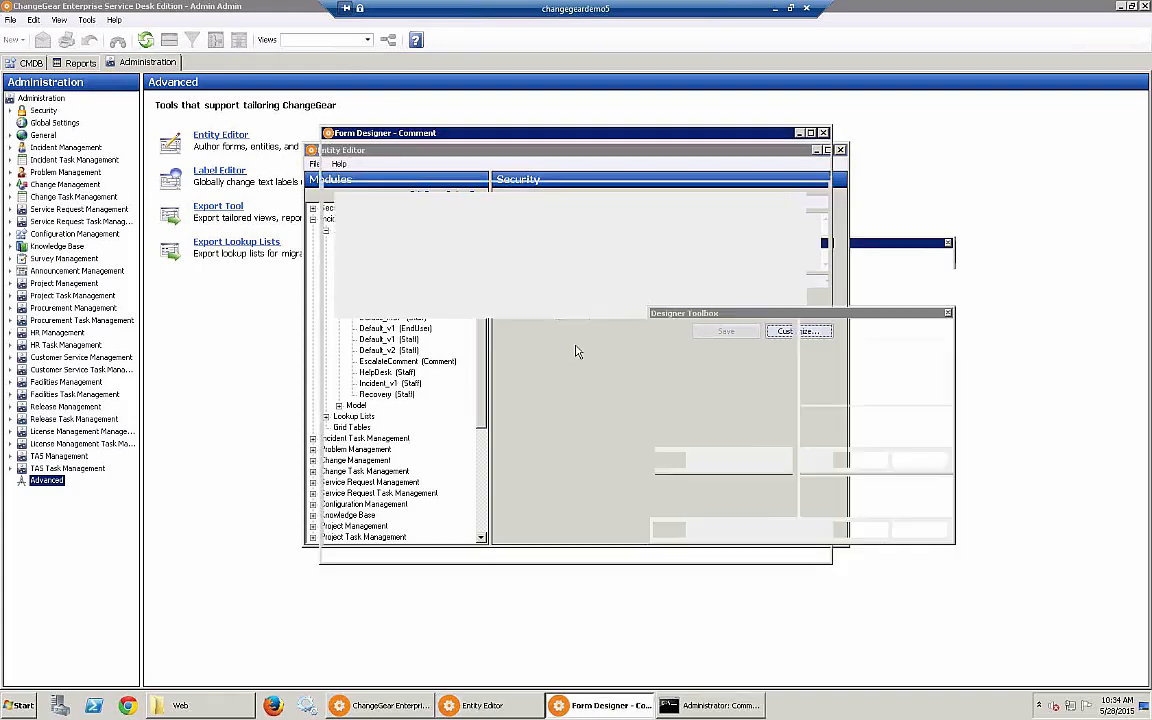
pyautogui.moveTo(730, 318); pyautogui.dragTo(825, 293)
pyautogui.moveTo(528, 137); pyautogui.dragTo(448, 132)
# - Delete the large comment box, the Status field and the Assigned To field from the Comment form
pyautogui.click(446, 268)
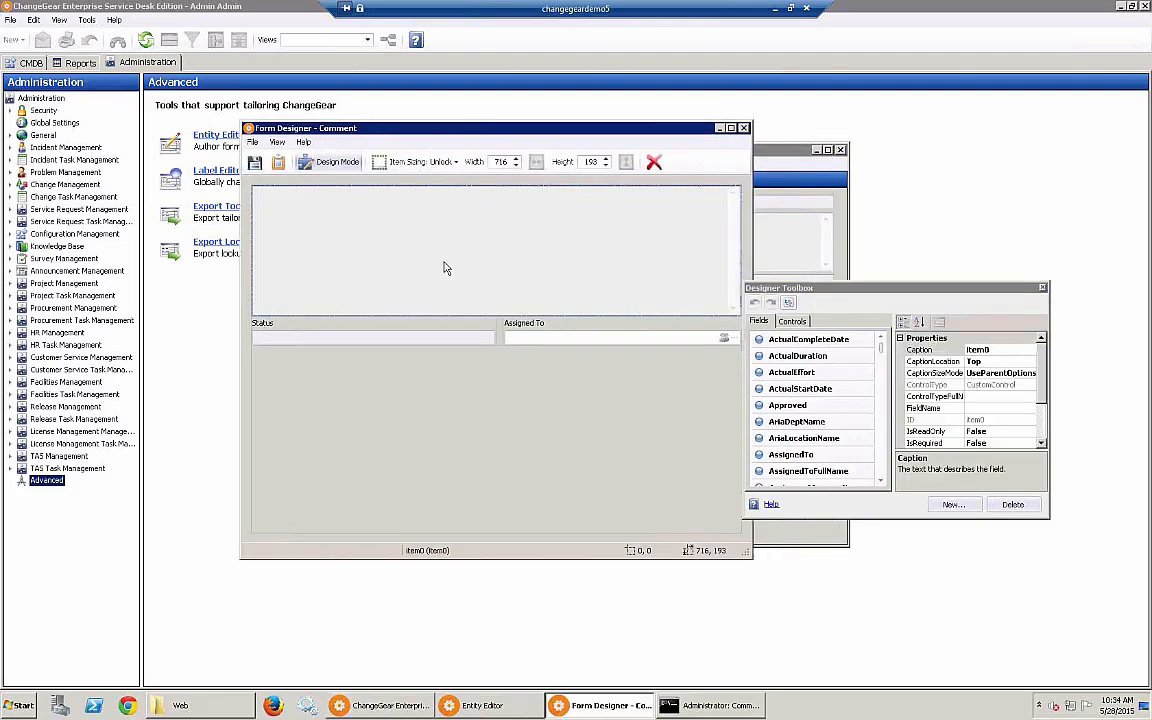
pyautogui.press('Delete')
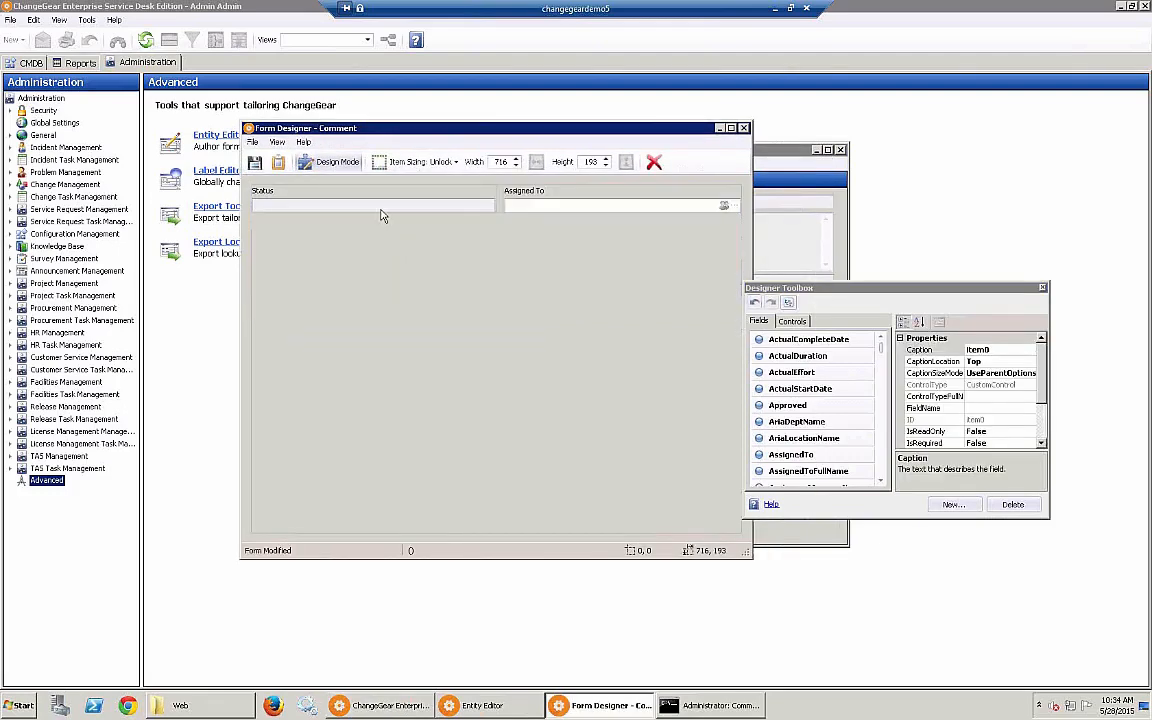
pyautogui.click(460, 206)
pyautogui.press('Delete')
pyautogui.click(500, 200)
pyautogui.press('Delete')
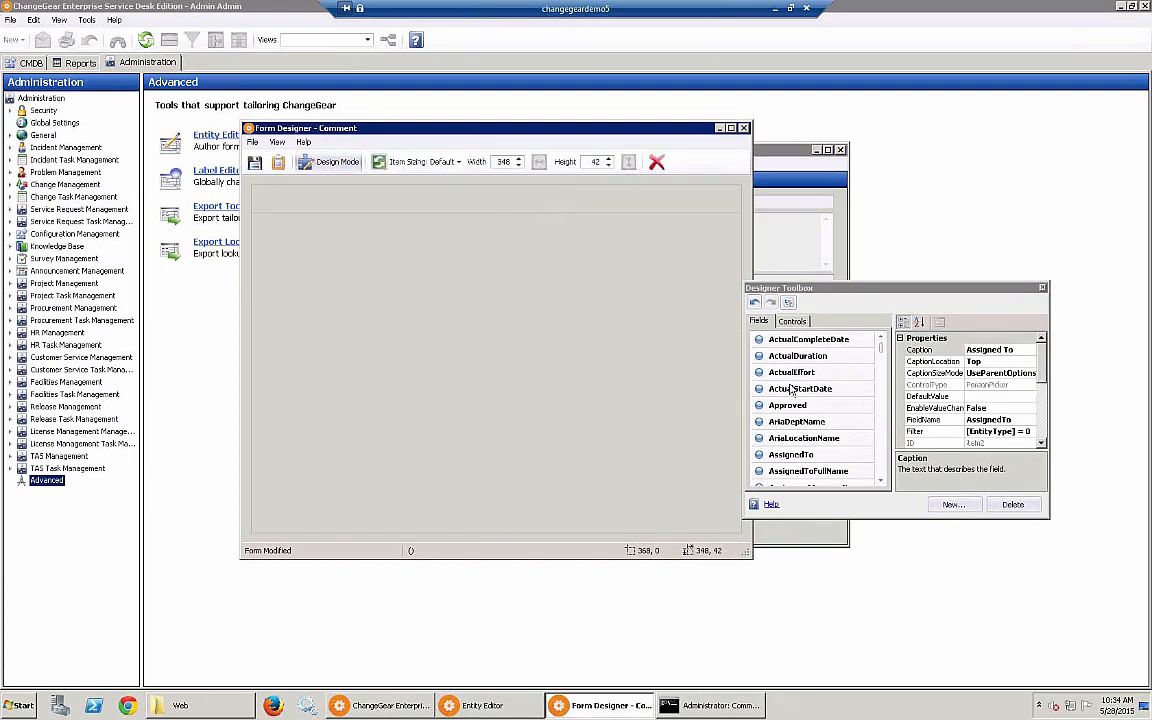
# - Place the UDF_ManagerComments field on the emptied Comment form
pyautogui.click(883, 468)
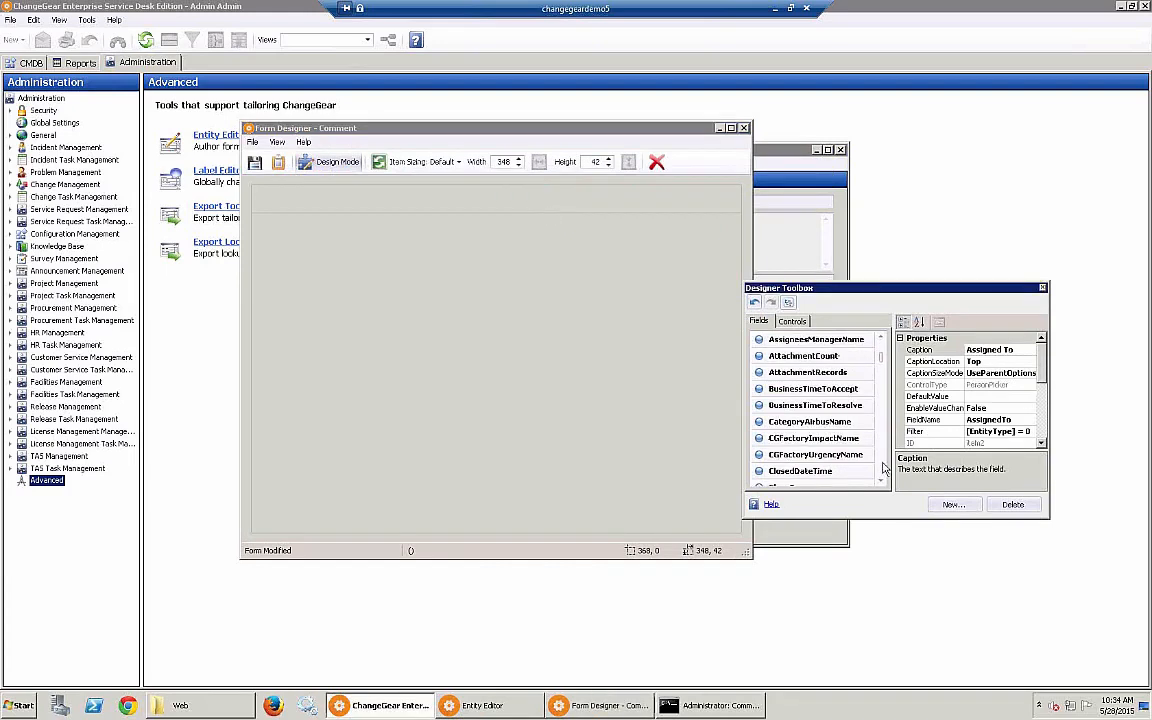
pyautogui.click(883, 468)
pyautogui.click(883, 468)
pyautogui.click(883, 468)
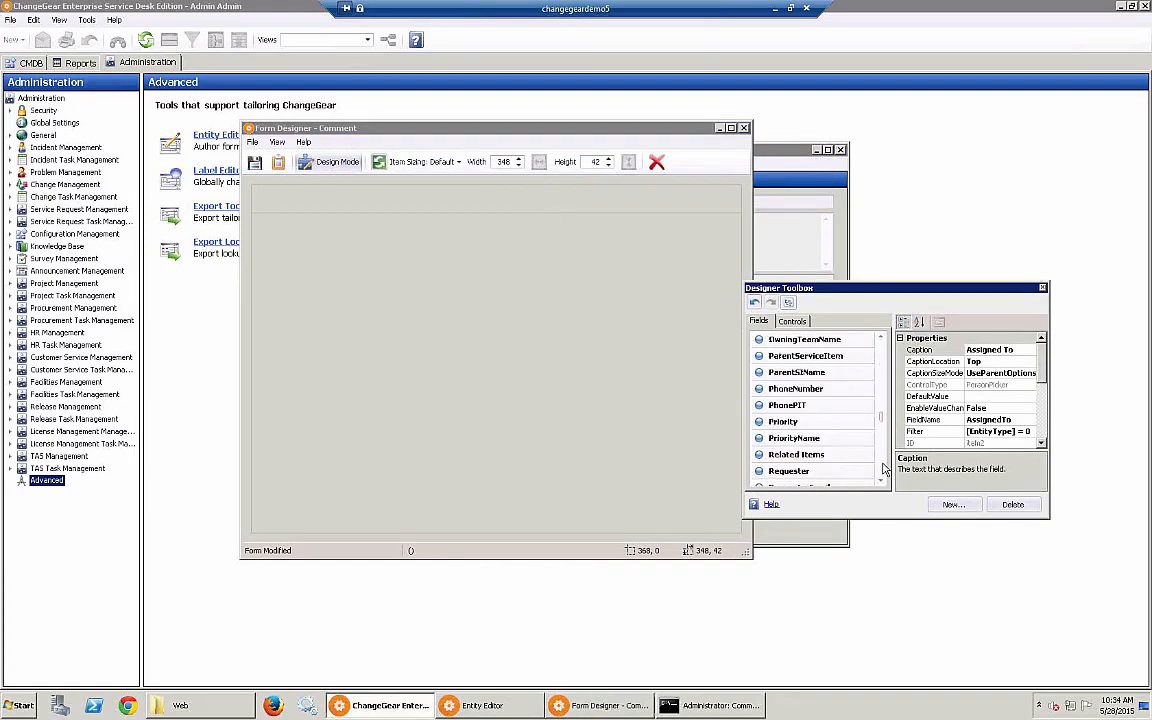
pyautogui.click(883, 468)
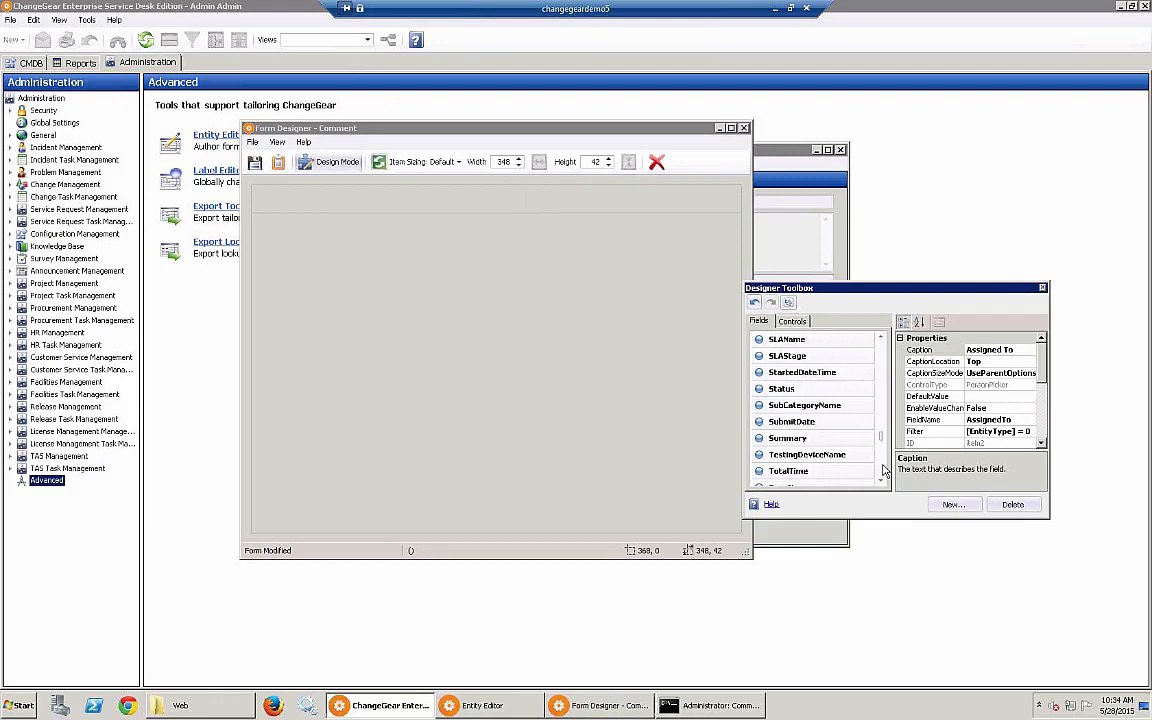
pyautogui.click(883, 472)
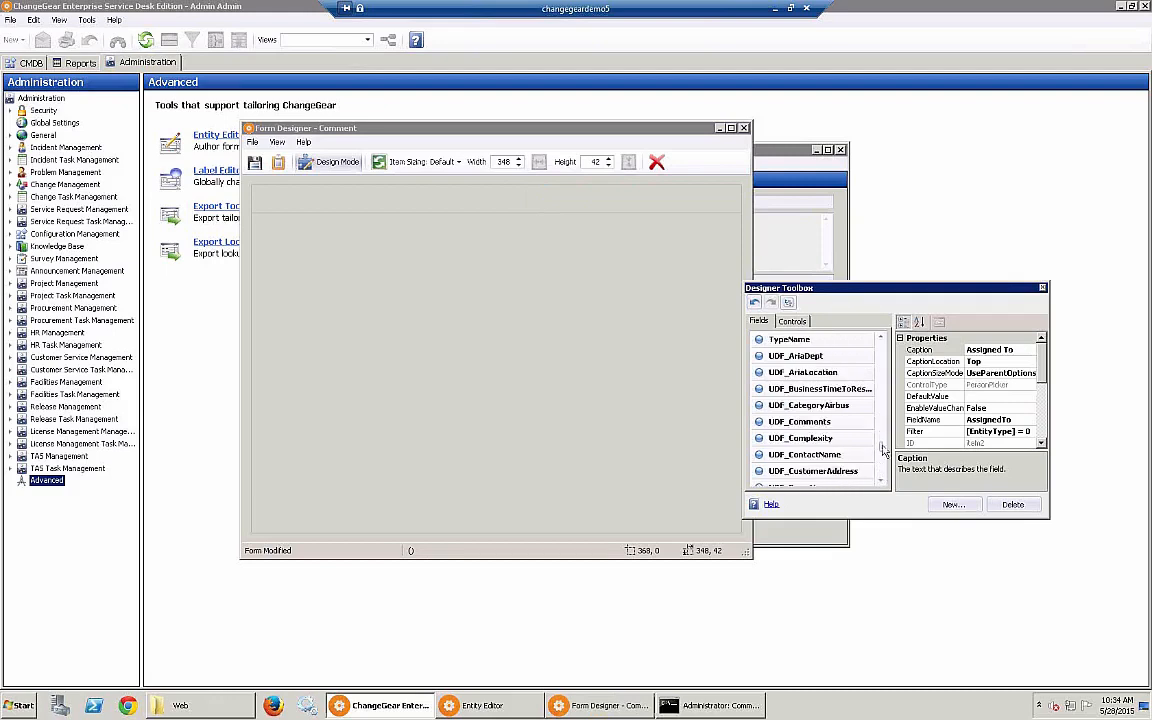
pyautogui.scroll(-2, 883, 468)
pyautogui.scroll(-2, 883, 460)
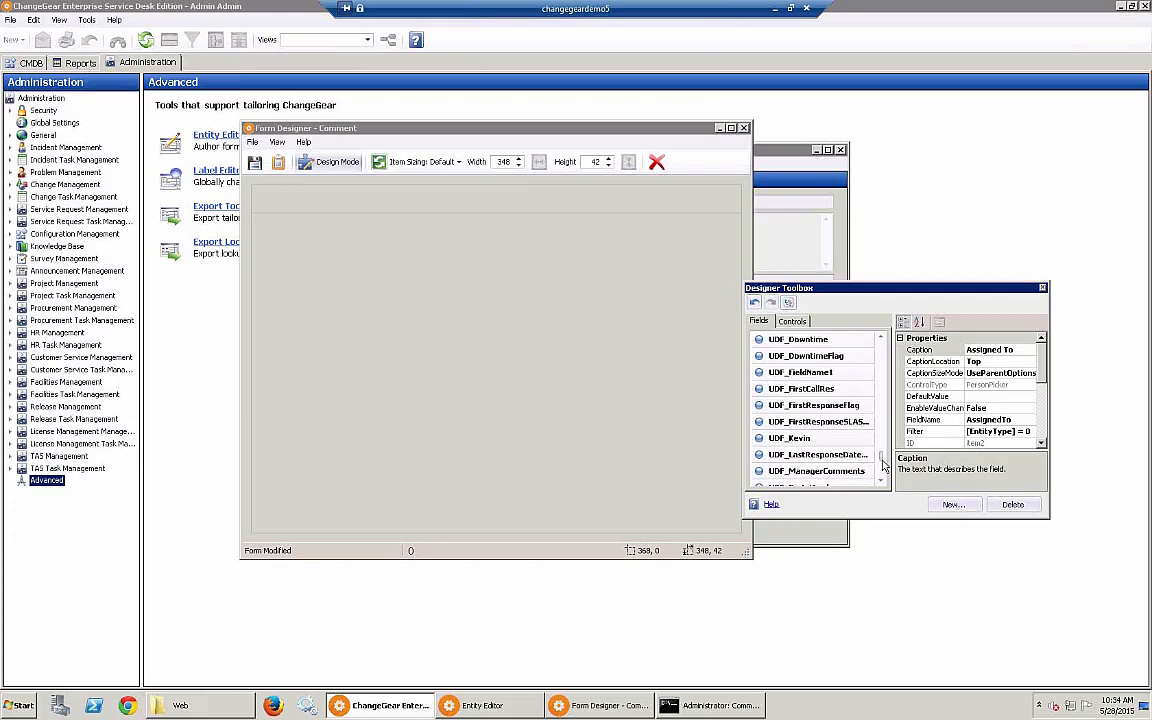
pyautogui.moveTo(847, 424); pyautogui.dragTo(494, 278)
# - Add an Empty Space Item directly beneath the Manager Comments field
pyautogui.click(460, 204)
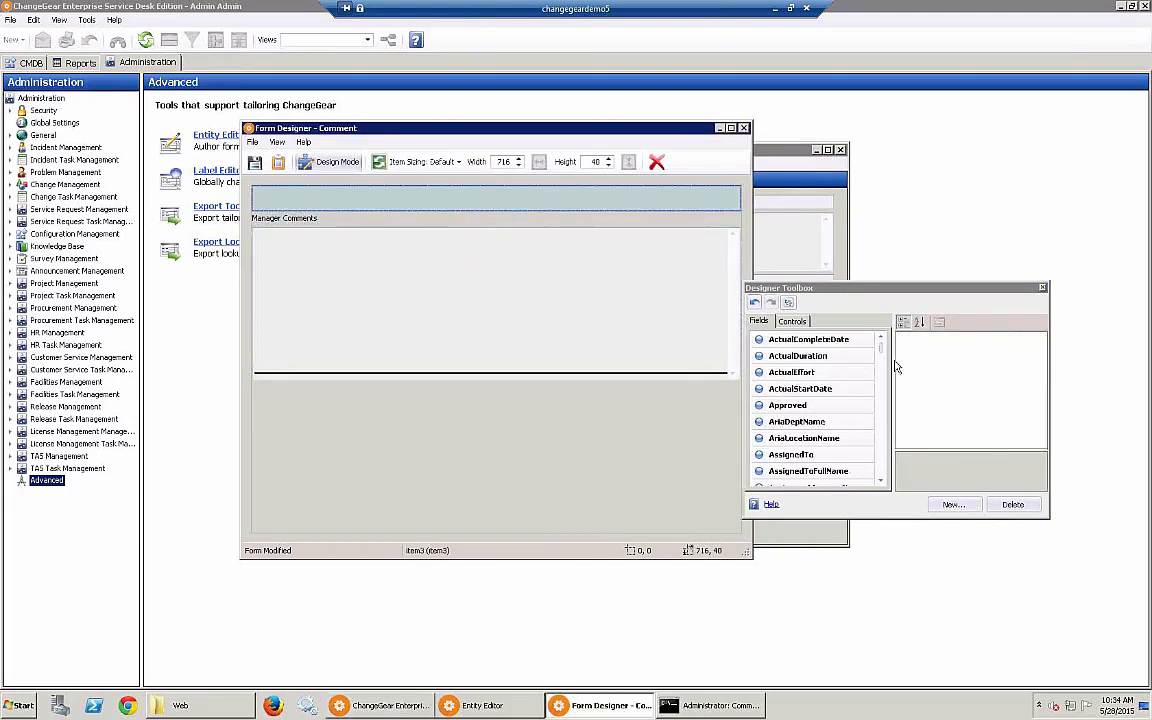
pyautogui.click(792, 321)
pyautogui.moveTo(810, 343); pyautogui.dragTo(504, 404)
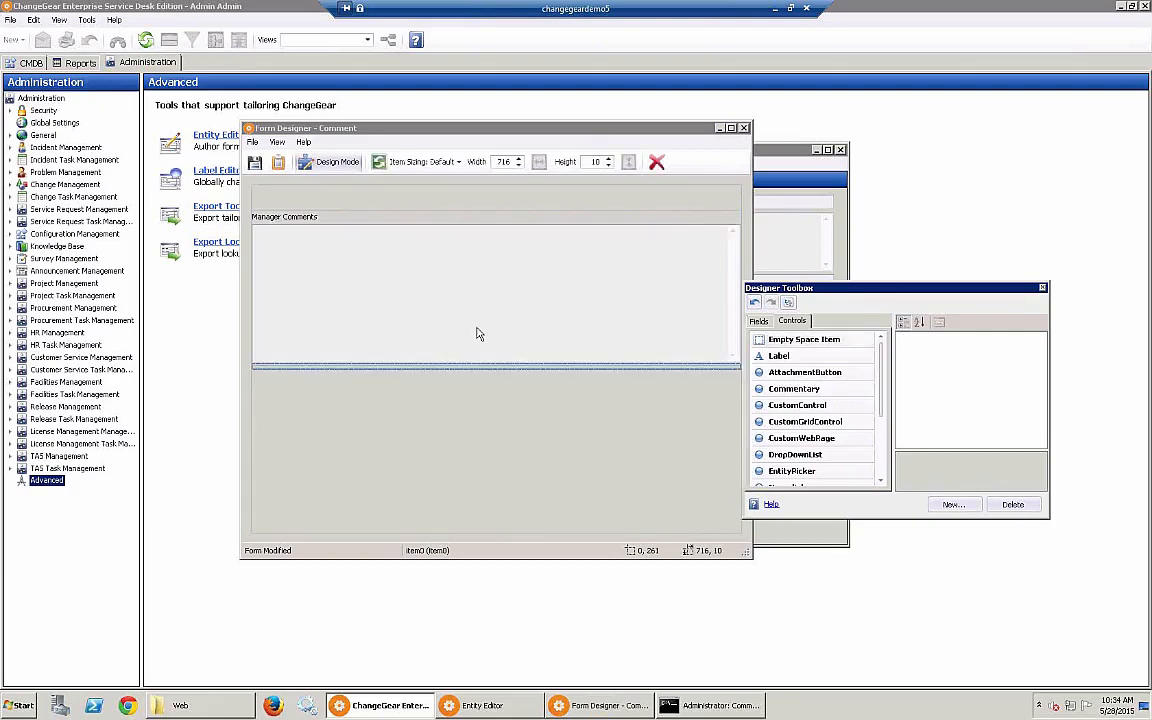
# - Make the Manager Comments field mandatory by setting its IsRequired property to True
pyautogui.click(404, 285)
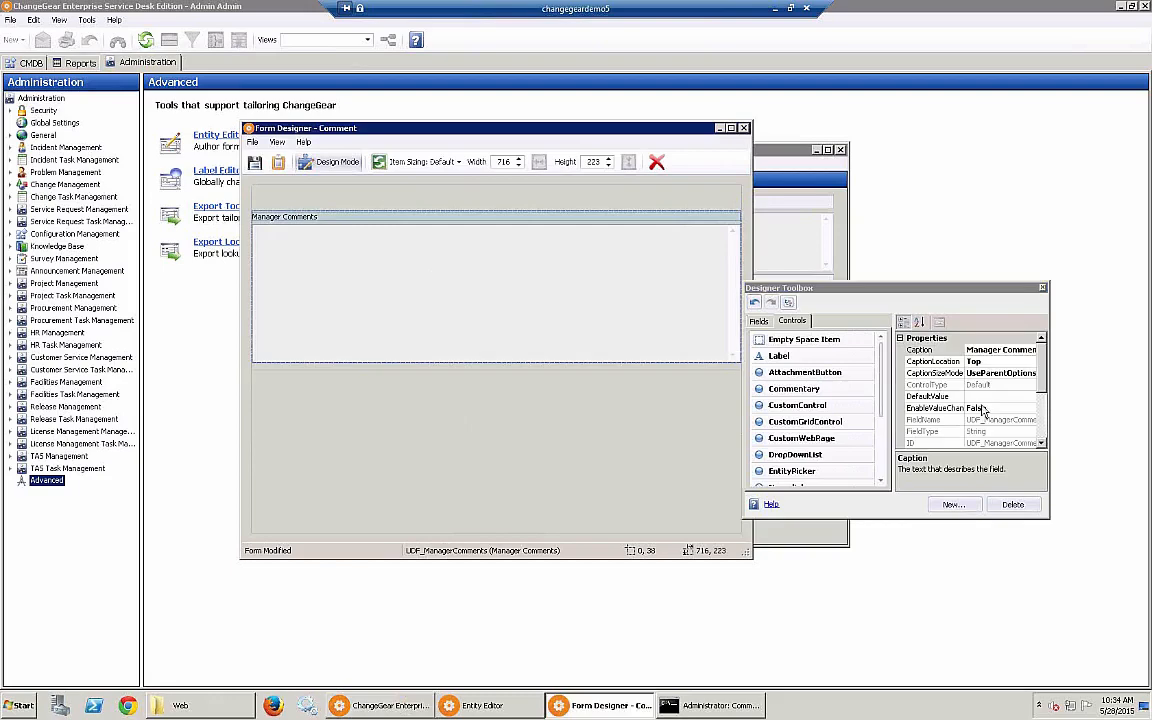
pyautogui.moveTo(1042, 384); pyautogui.dragTo(1044, 420)
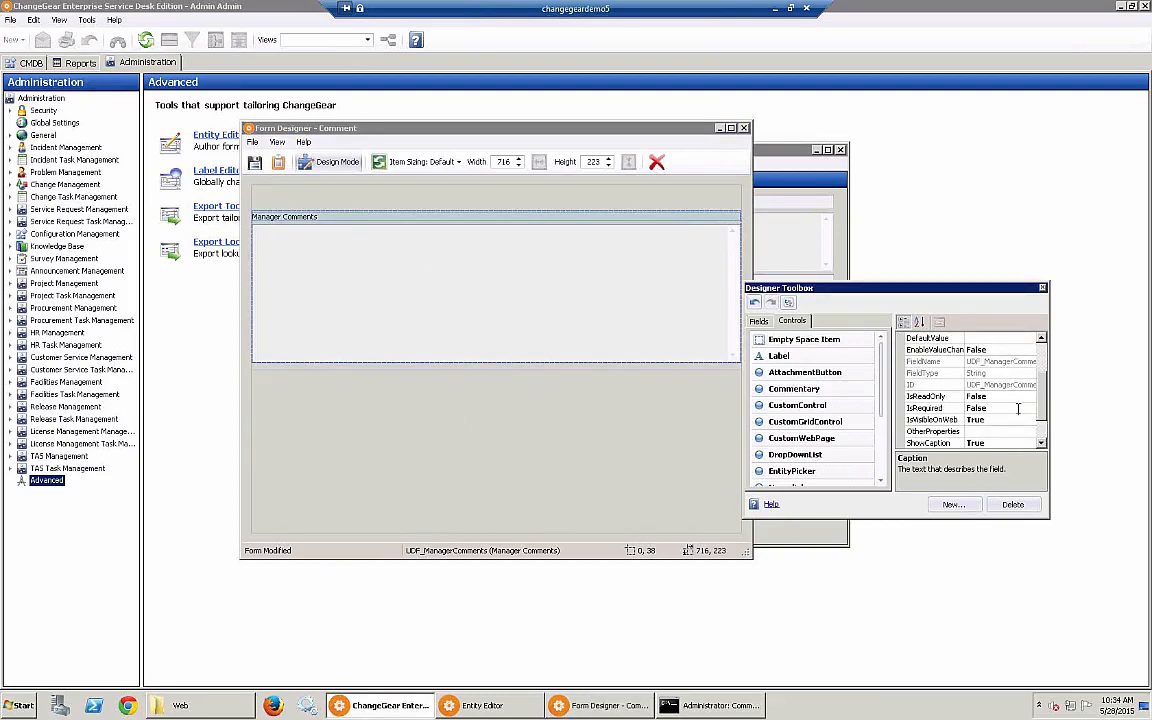
pyautogui.click(1032, 411)
pyautogui.click(1032, 411)
pyautogui.click(895, 385)
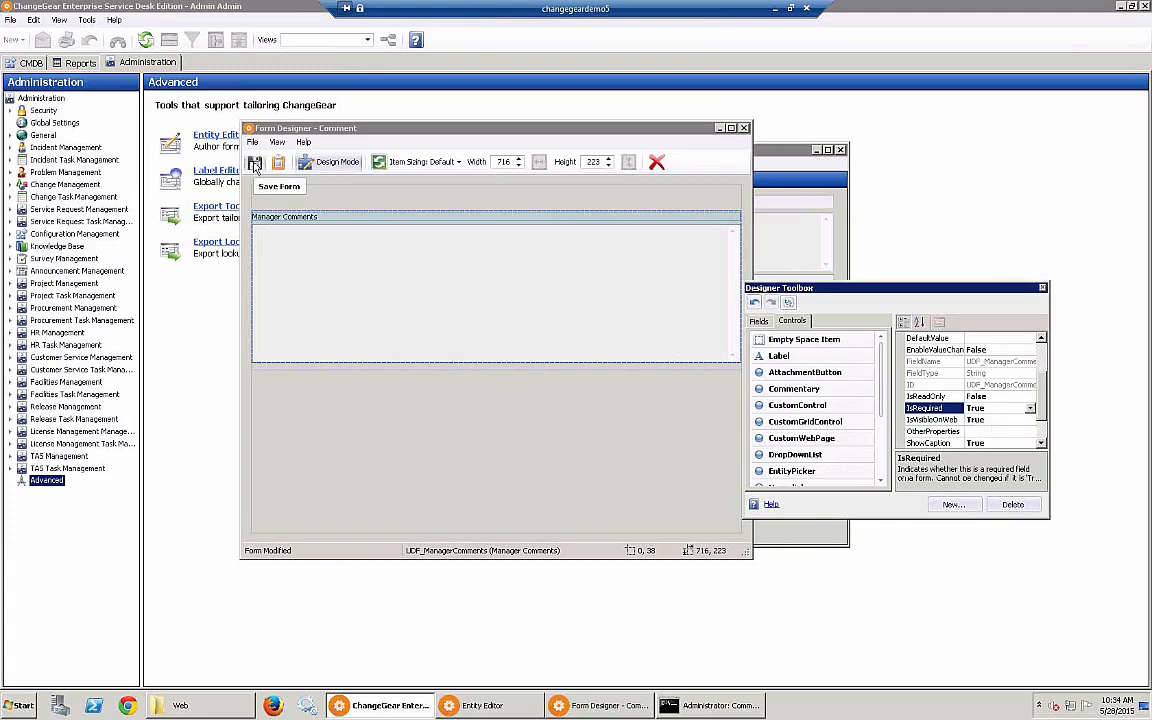
# - Save the form as ManagerComment with type Comment and close the form designer
pyautogui.click(256, 165)
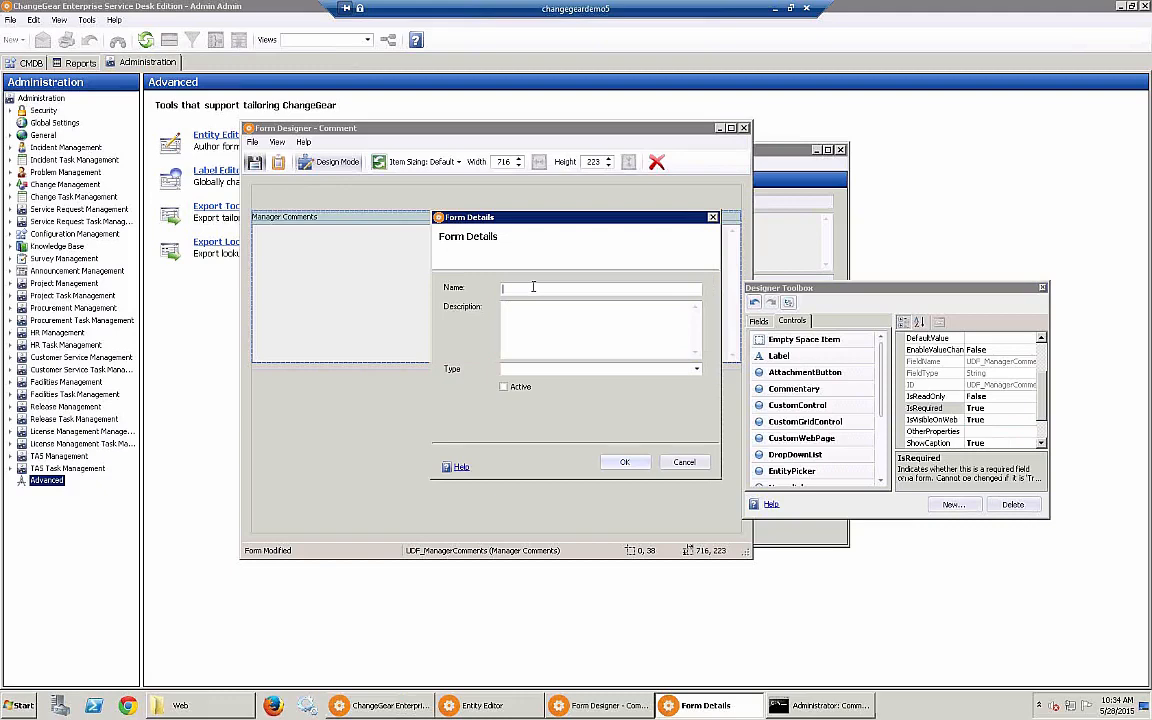
pyautogui.write('ManagerComment')
pyautogui.click(553, 369)
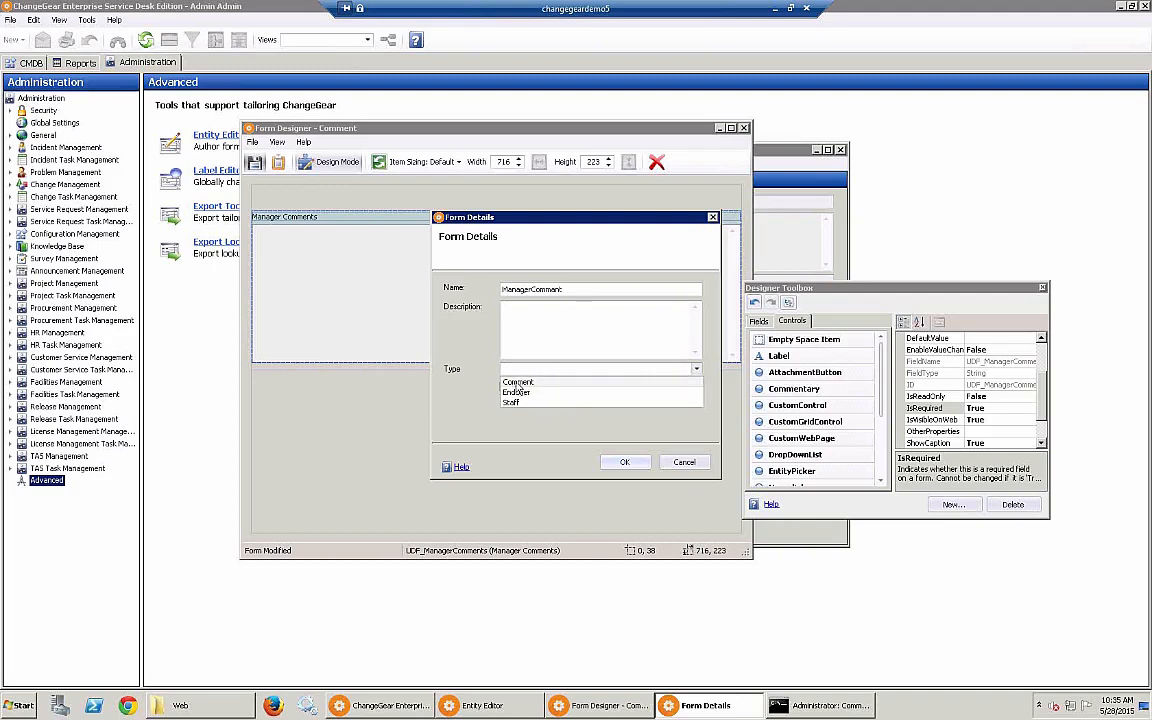
pyautogui.click(517, 383)
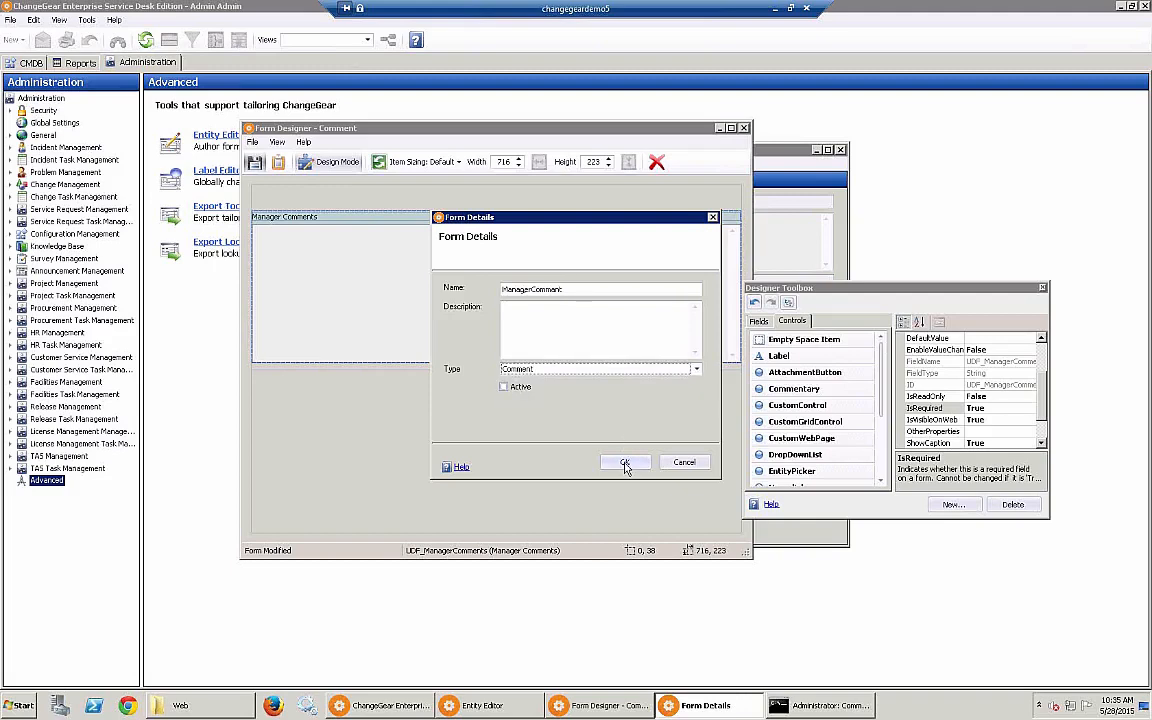
pyautogui.click(625, 463)
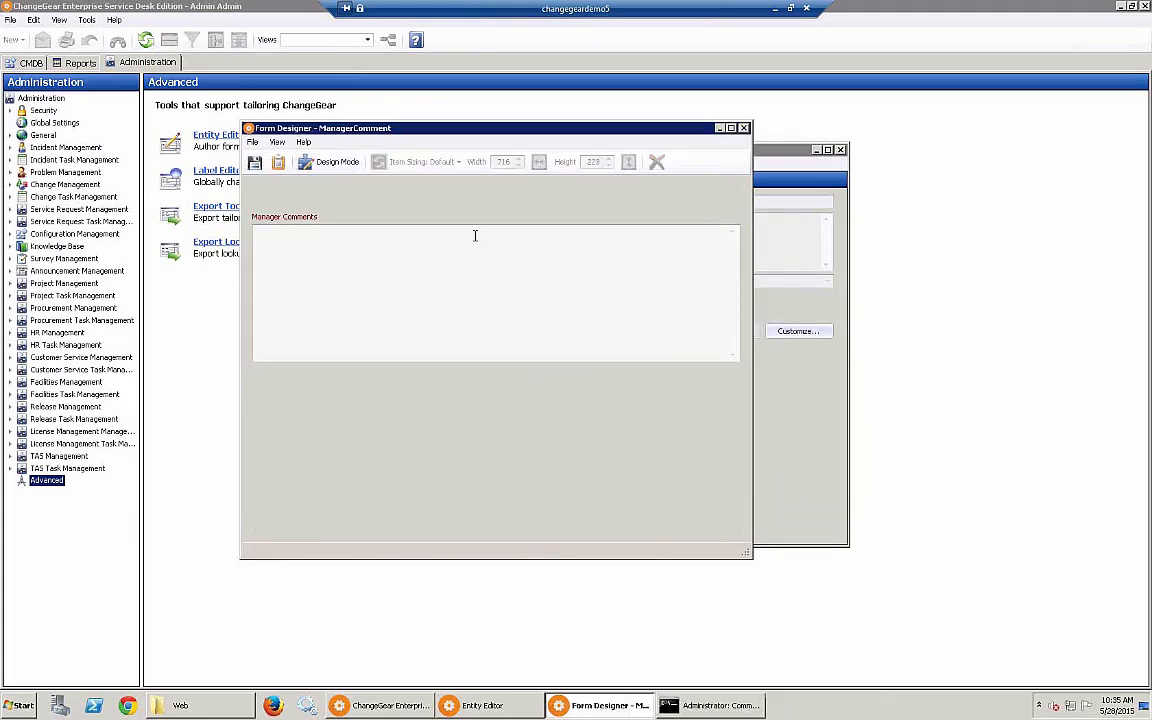
pyautogui.click(744, 129)
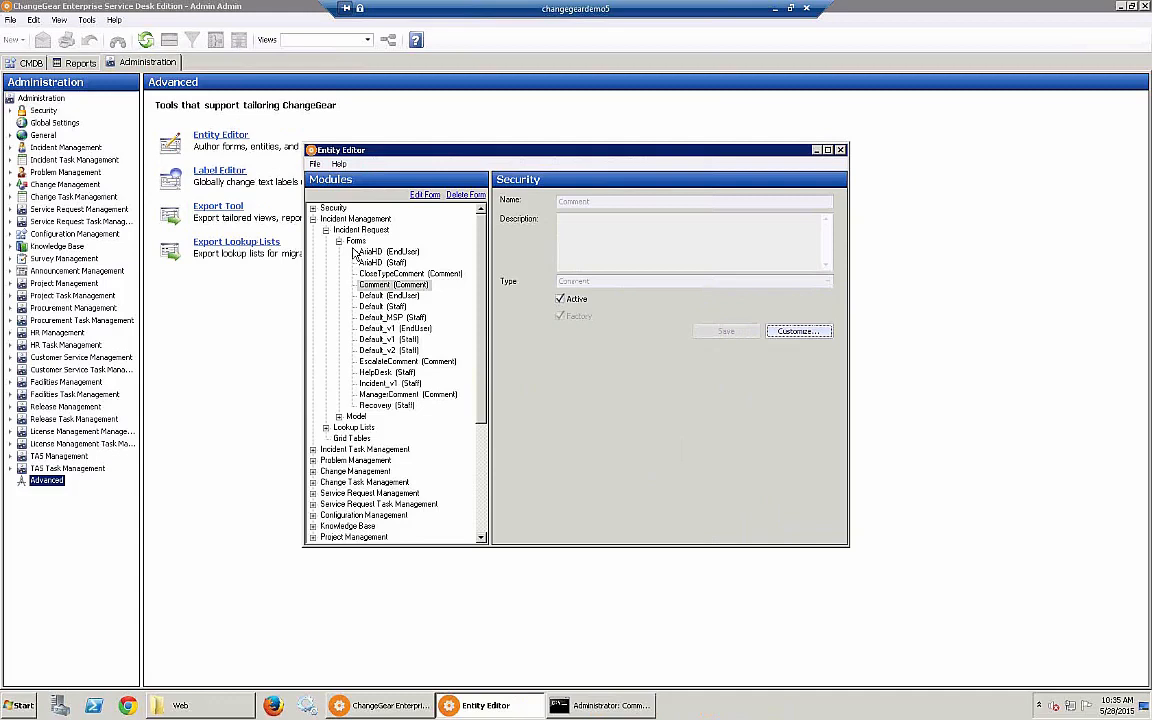
# - Switch to the Command Prompt, restart the web services with iisreset, and put the console away
pyautogui.click(598, 705)
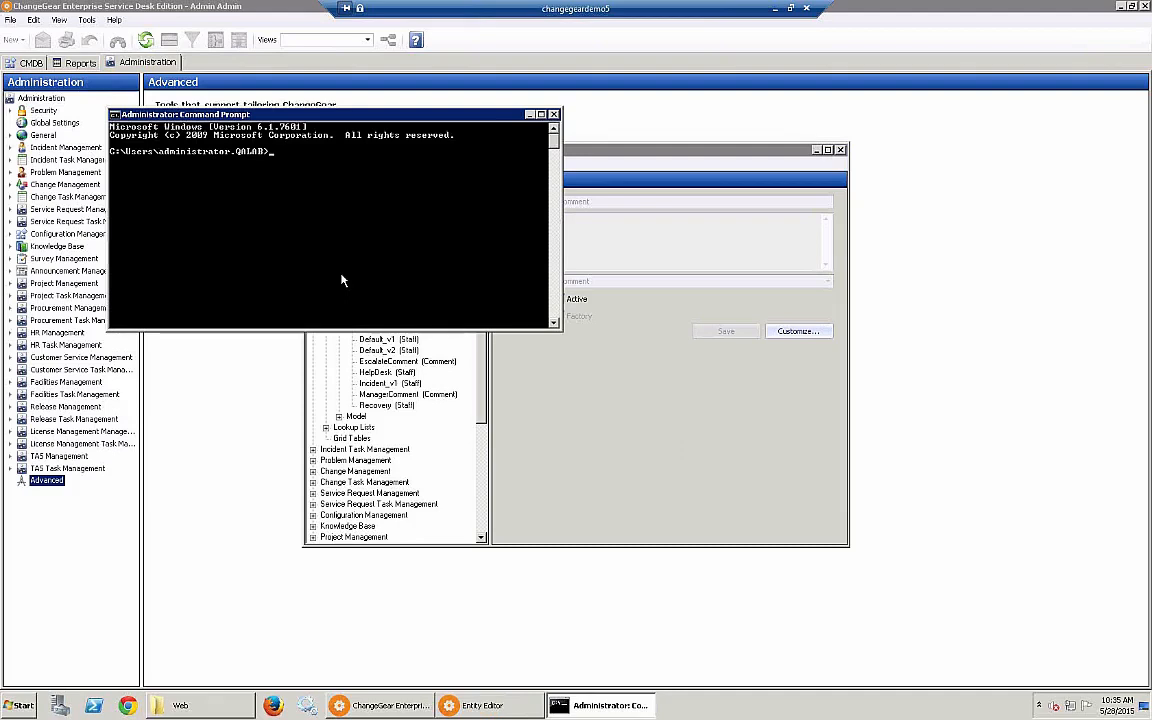
pyautogui.write('iisreset')
pyautogui.press('Return')
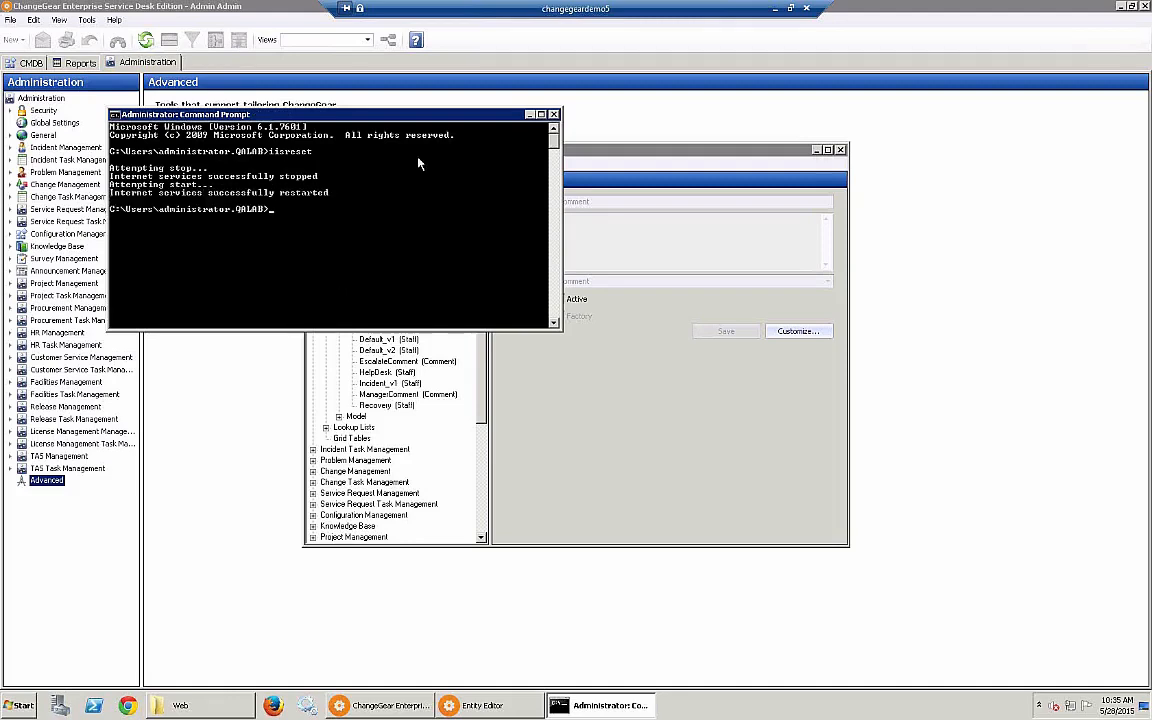
pyautogui.click(530, 115)
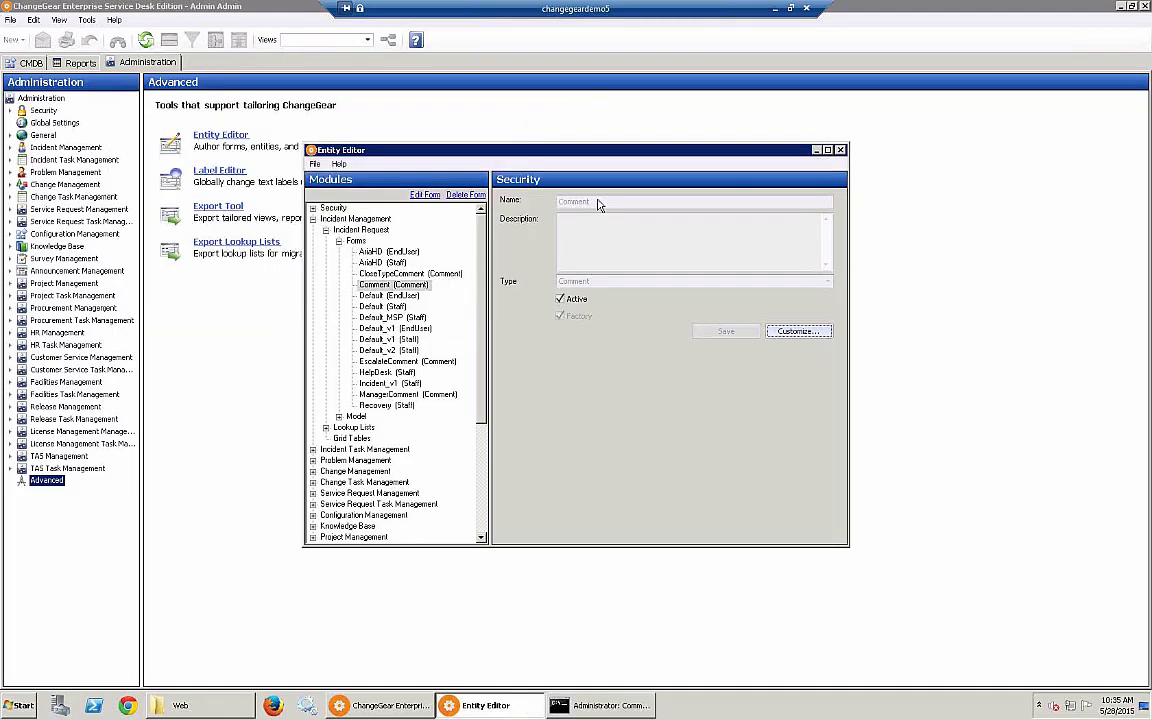
# - Close the Entity Editor and open the active Incident workflow under Incident Management for editing
pyautogui.click(840, 151)
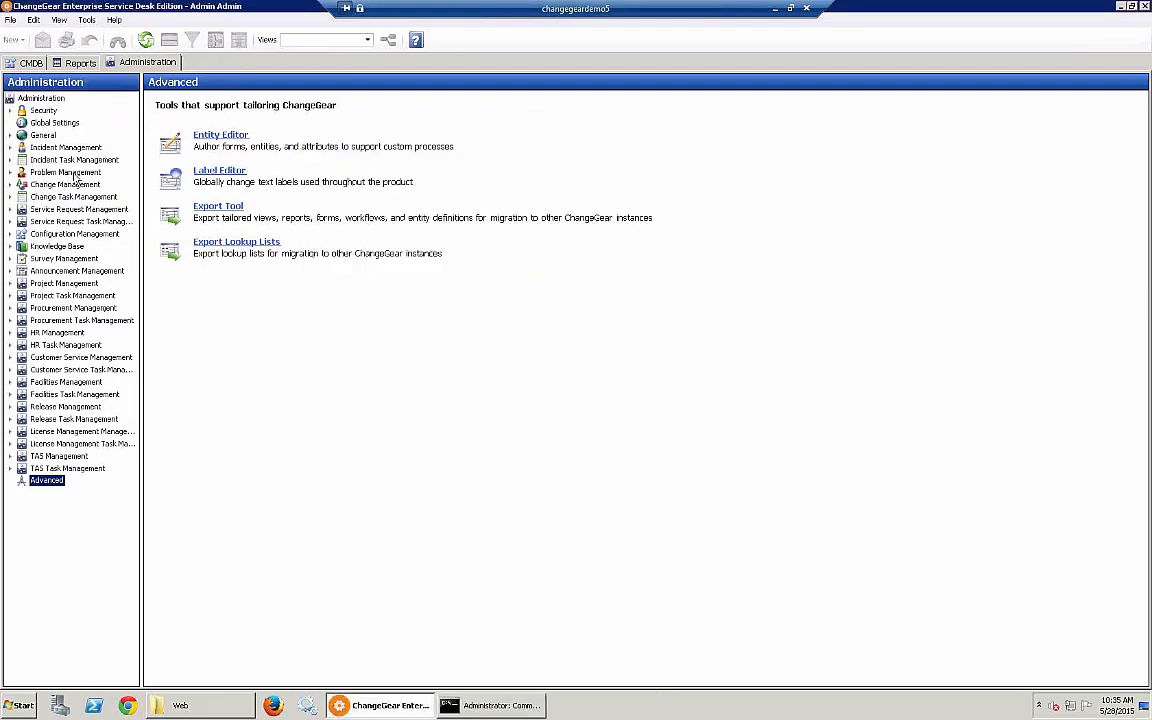
pyautogui.click(11, 148)
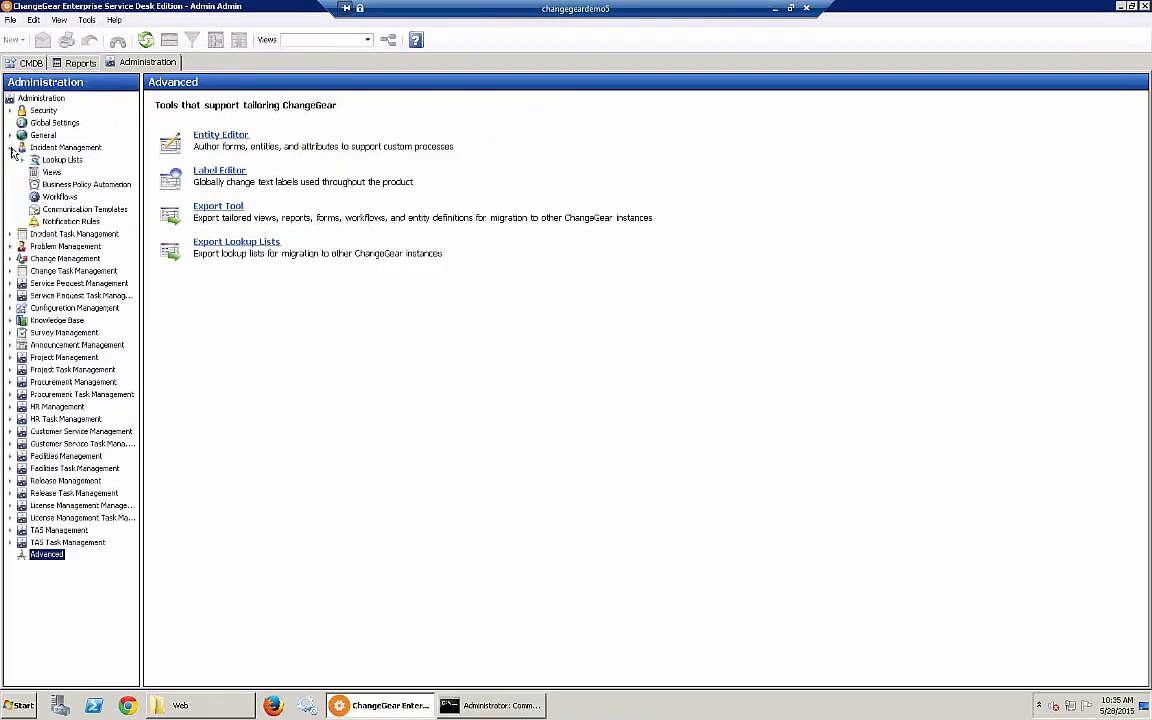
pyautogui.click(58, 197)
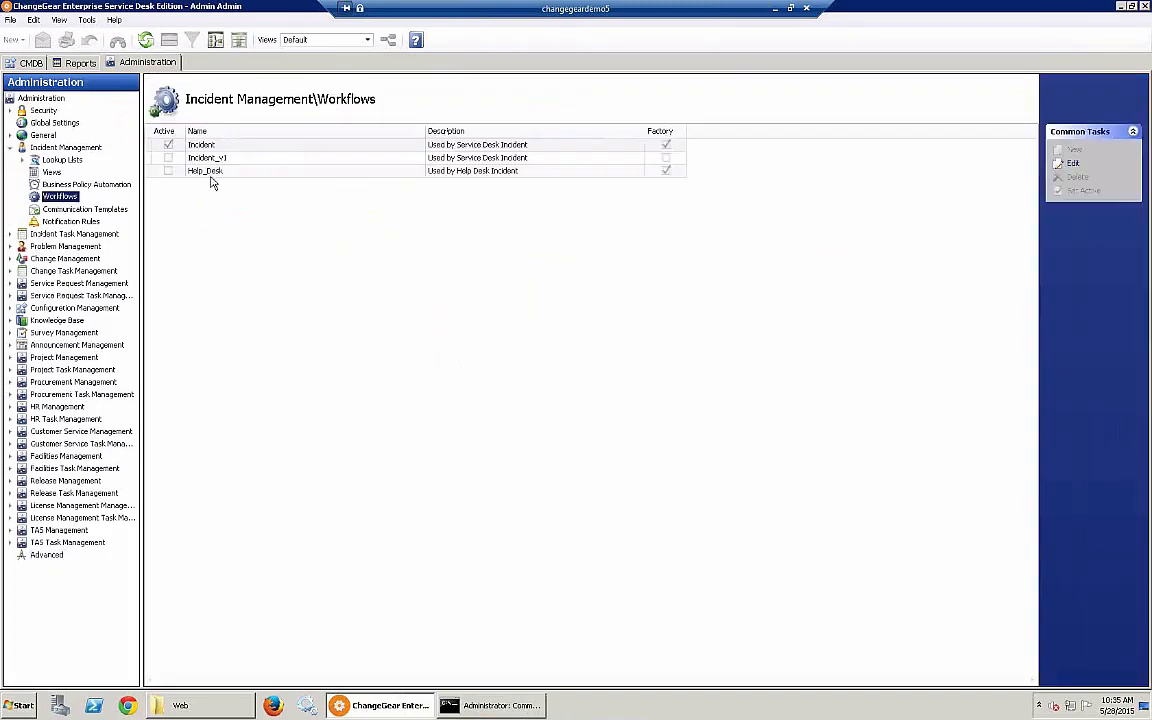
pyautogui.click(265, 147)
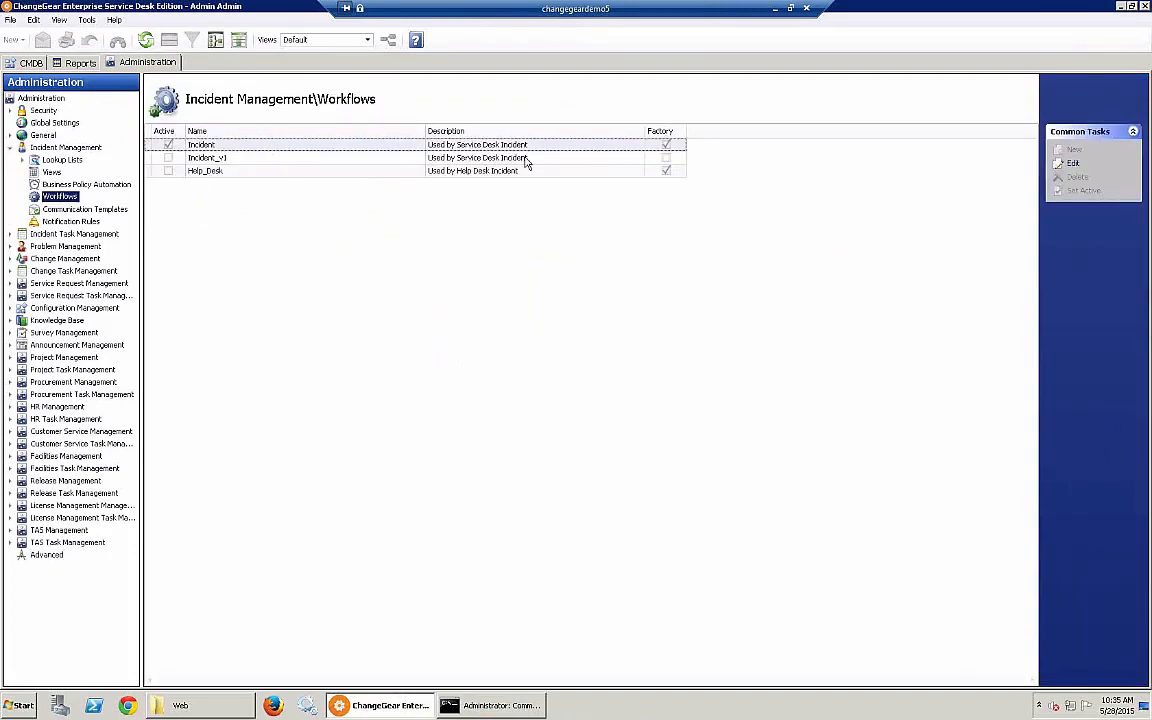
pyautogui.rightClick(279, 147)
pyautogui.click(307, 165)
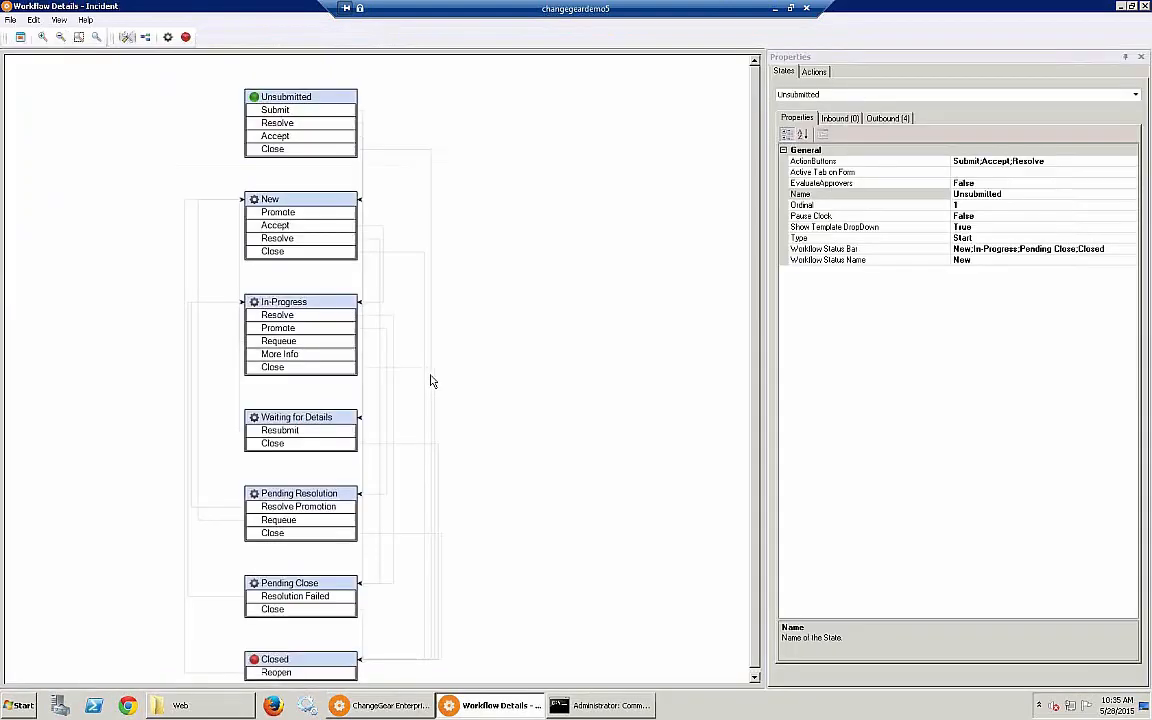
# - Add a process state named Manager Review beside the Unsubmitted state and set its Workflow Status Bar to "Manger Review"
pyautogui.rightClick(512, 147)
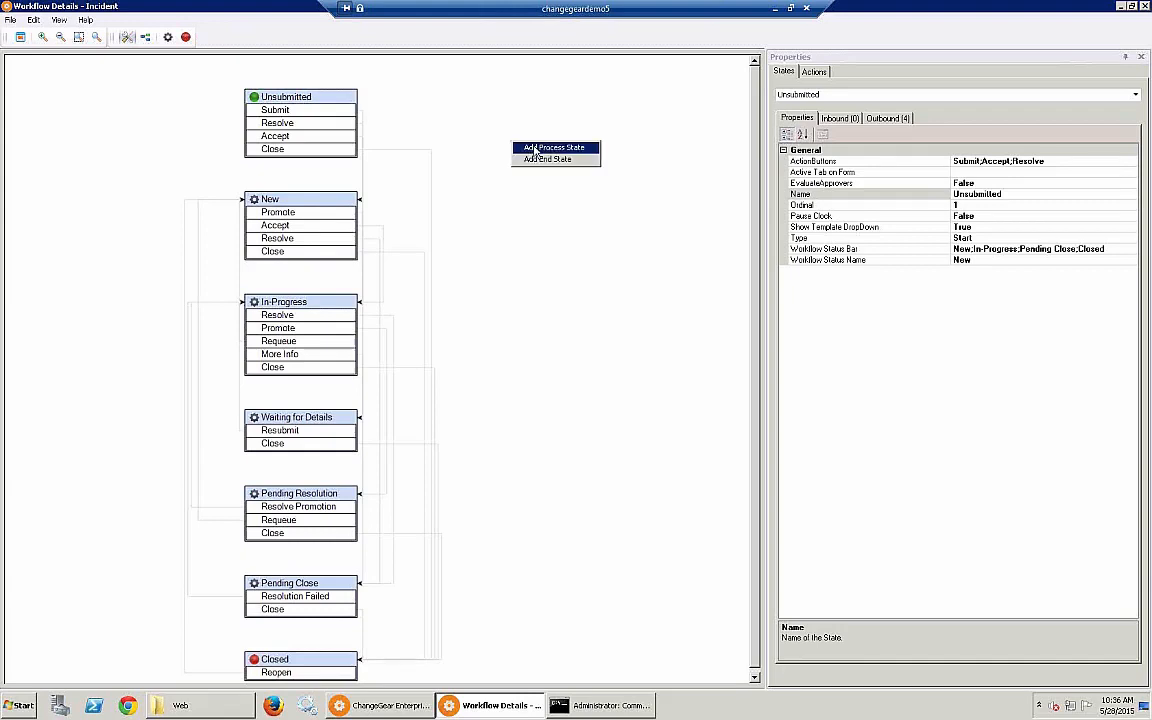
pyautogui.click(535, 148)
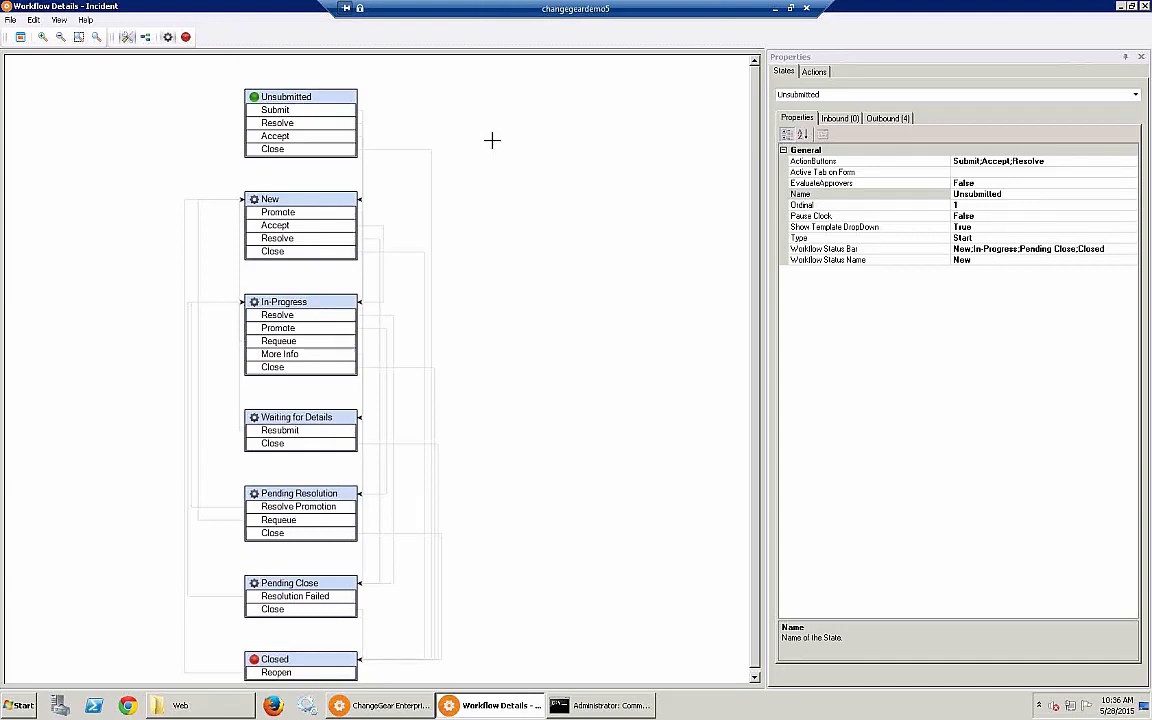
pyautogui.click(491, 141)
pyautogui.moveTo(574, 175)
pyautogui.mouseDown()
pyautogui.moveTo(607, 172)
pyautogui.moveTo(570, 171)
pyautogui.mouseUp()
pyautogui.click(875, 195)
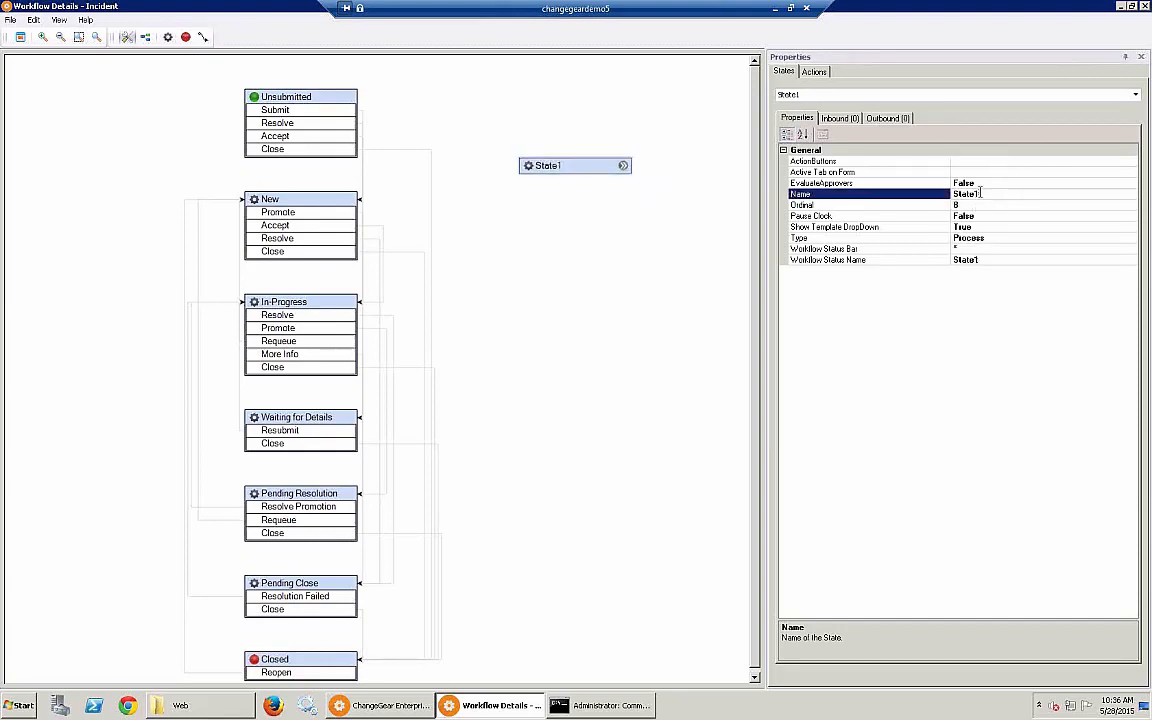
pyautogui.write('Manager Review')
pyautogui.click(969, 249)
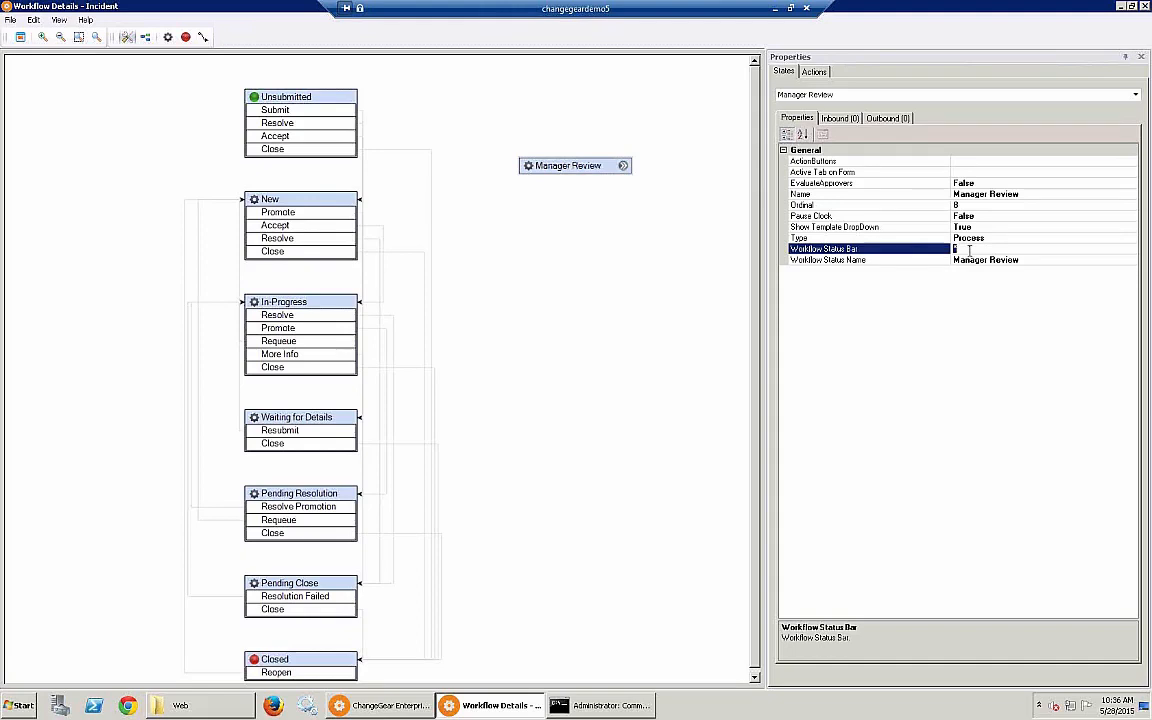
pyautogui.write('Manger Review')
# - Edit the Submit transition of the Unsubmitted state so its end state is Manager Review
pyautogui.click(320, 112)
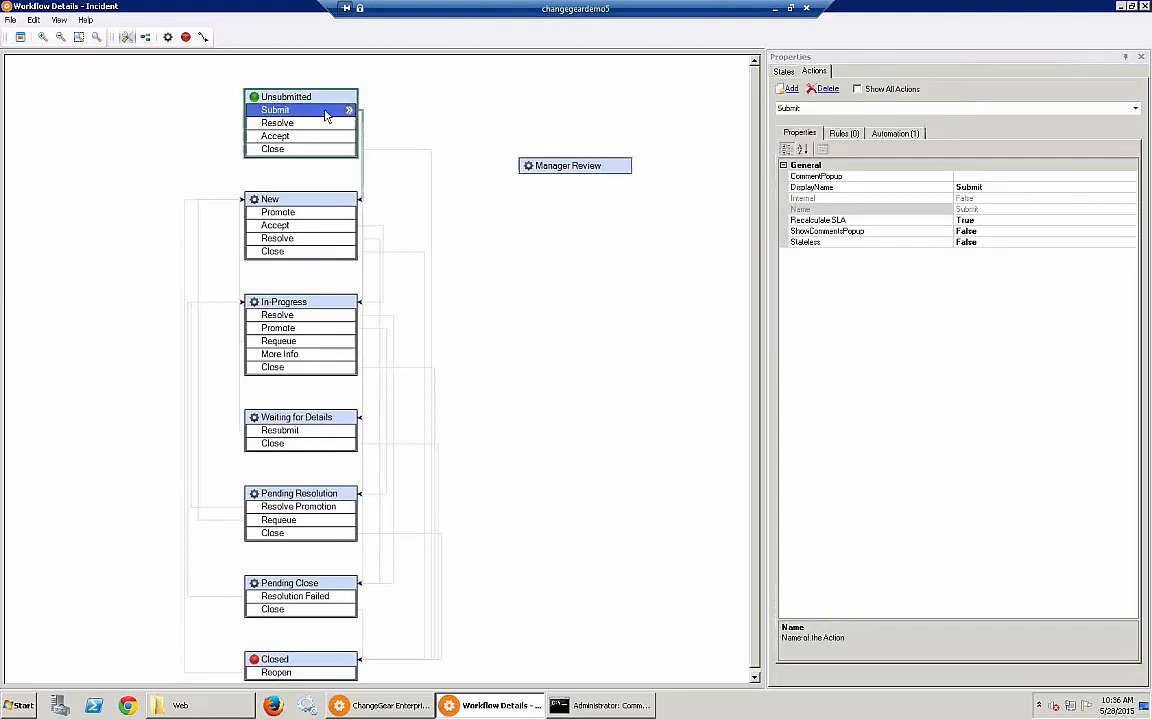
pyautogui.rightClick(325, 114)
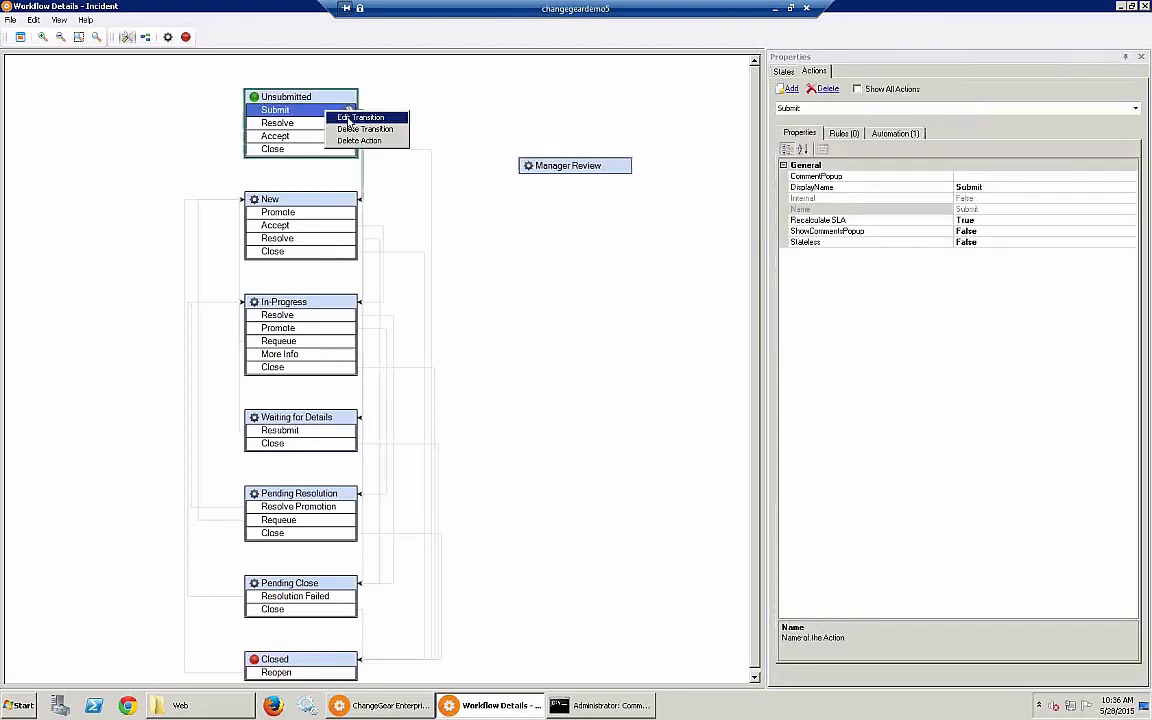
pyautogui.click(349, 119)
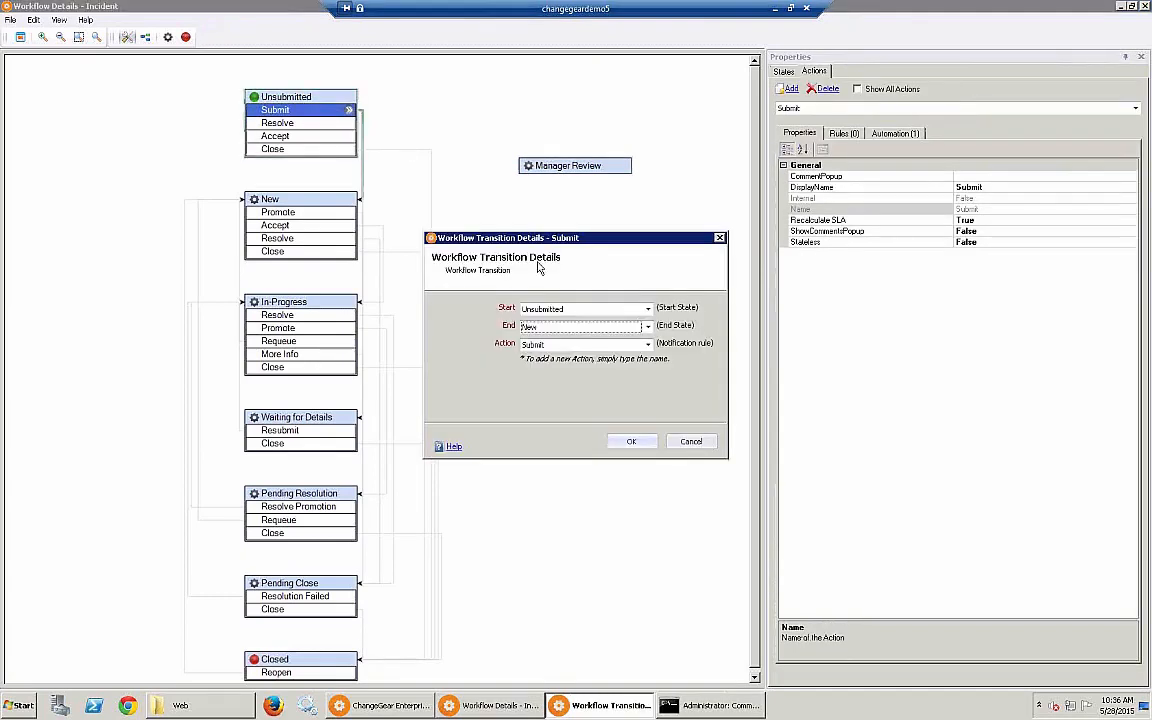
pyautogui.click(648, 328)
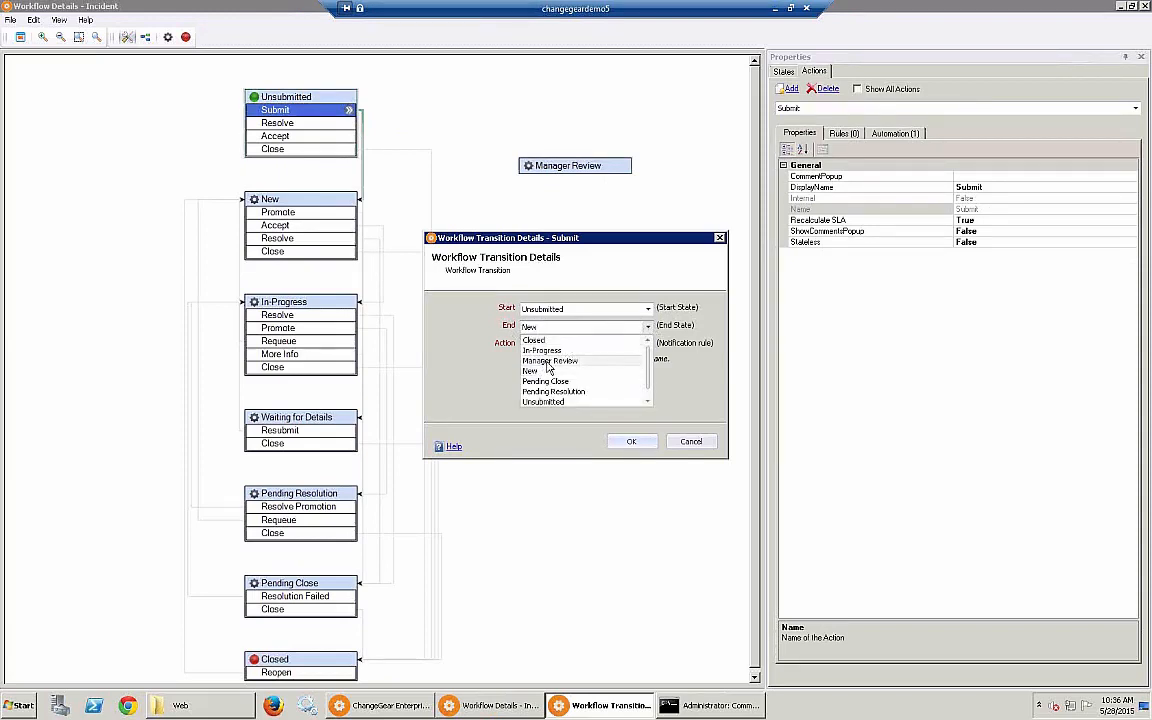
pyautogui.click(548, 361)
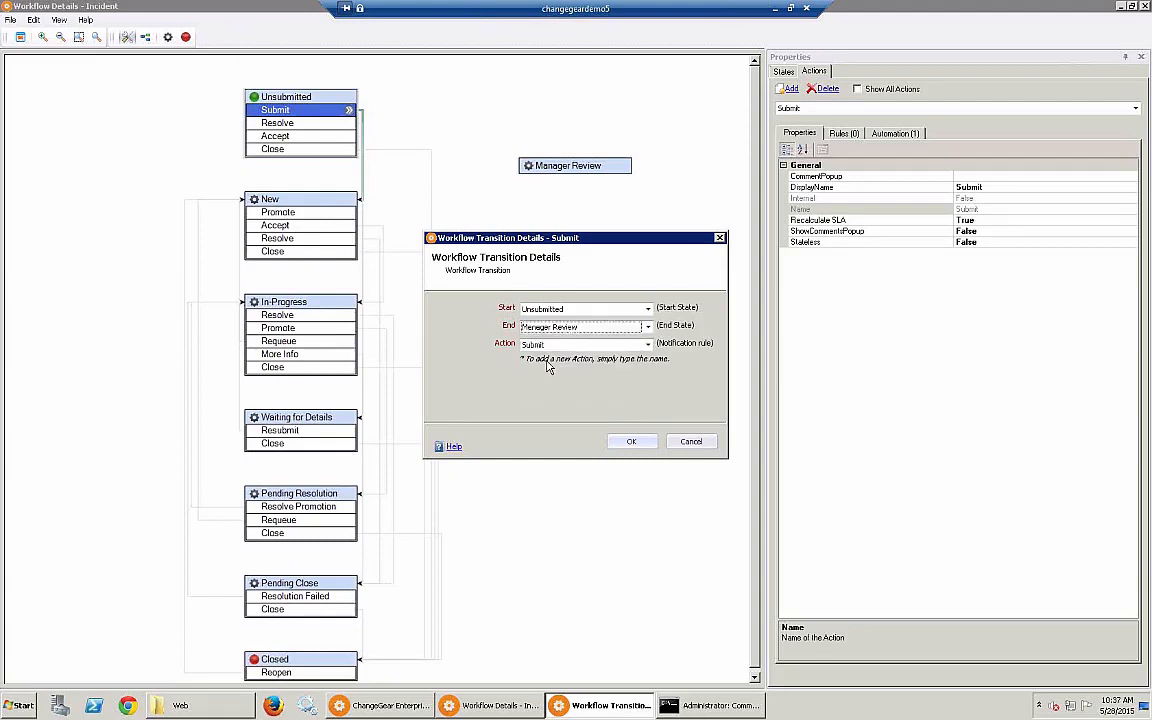
pyautogui.click(633, 443)
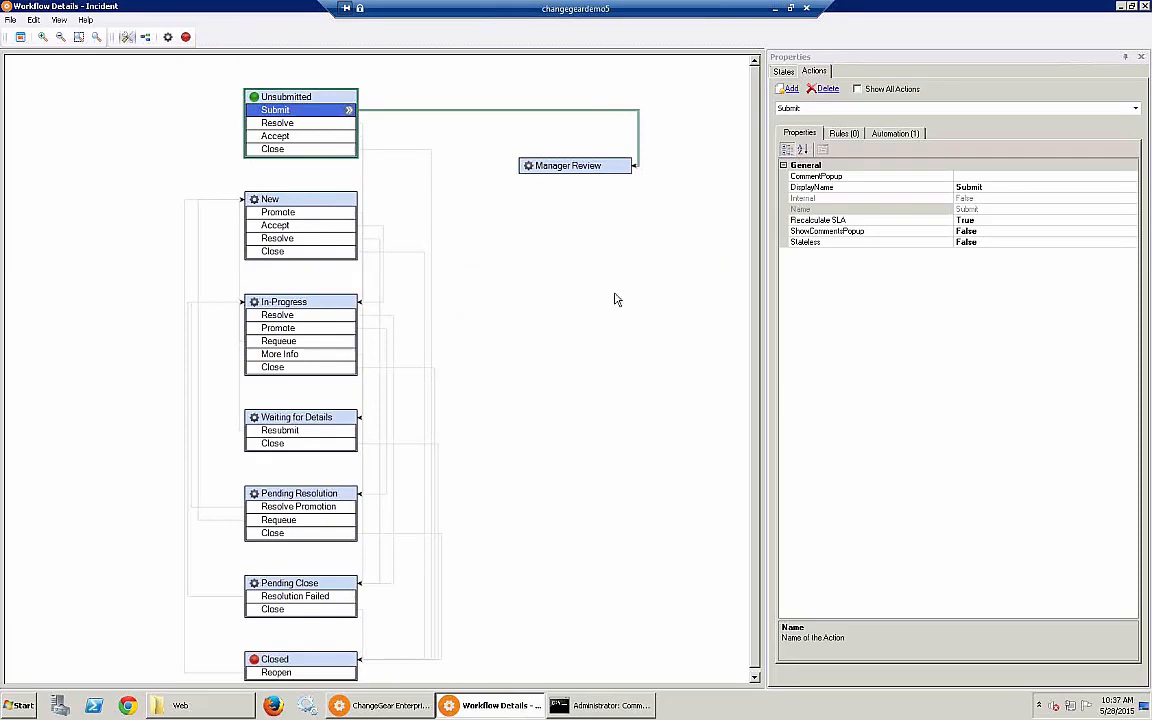
# - Add a transition from Manager Review to the New state using a new action named Review
pyautogui.click(571, 169)
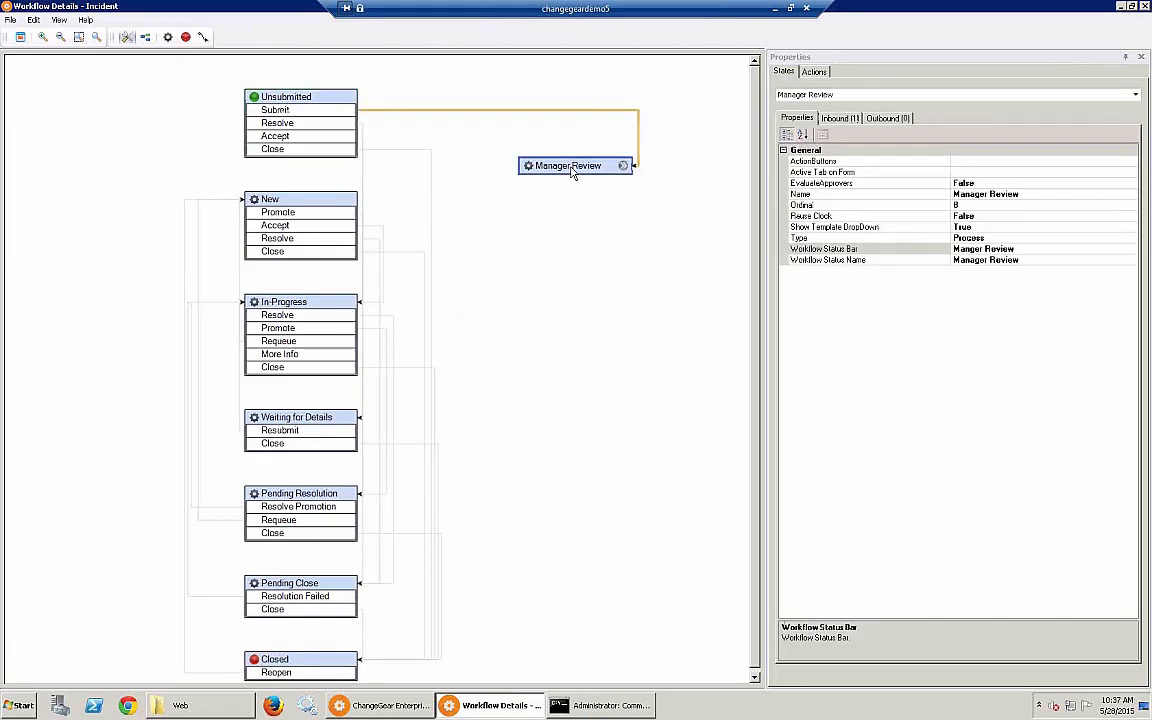
pyautogui.rightClick(572, 170)
pyautogui.click(598, 176)
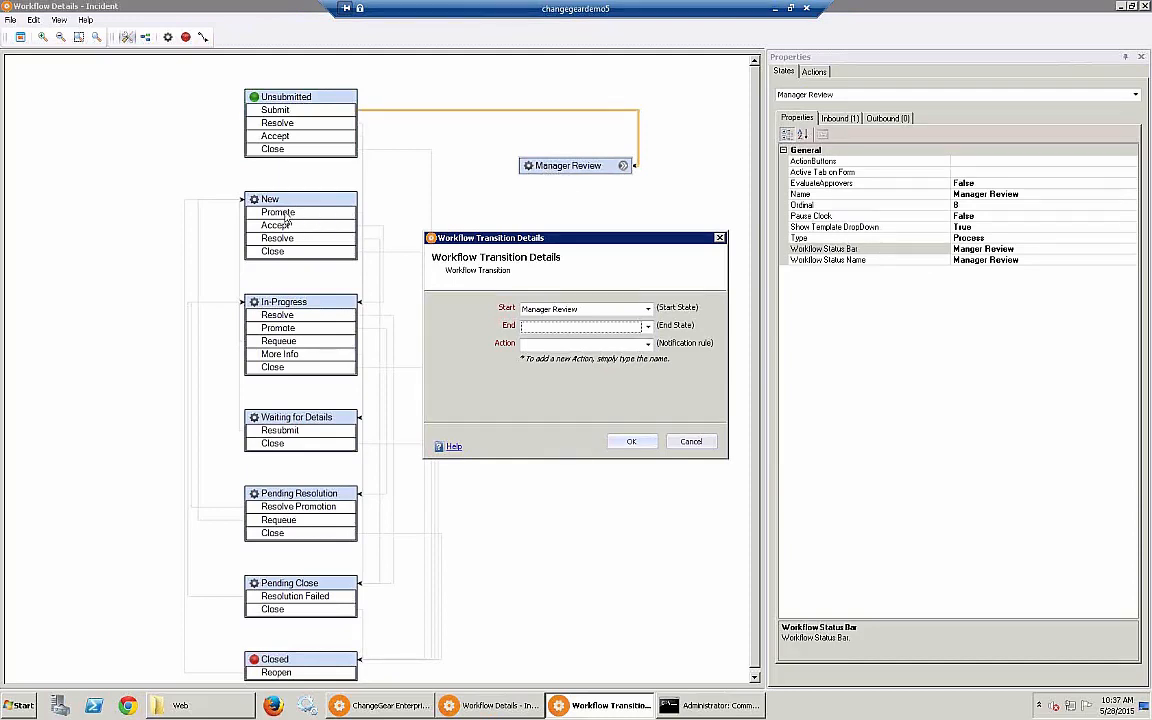
pyautogui.click(588, 326)
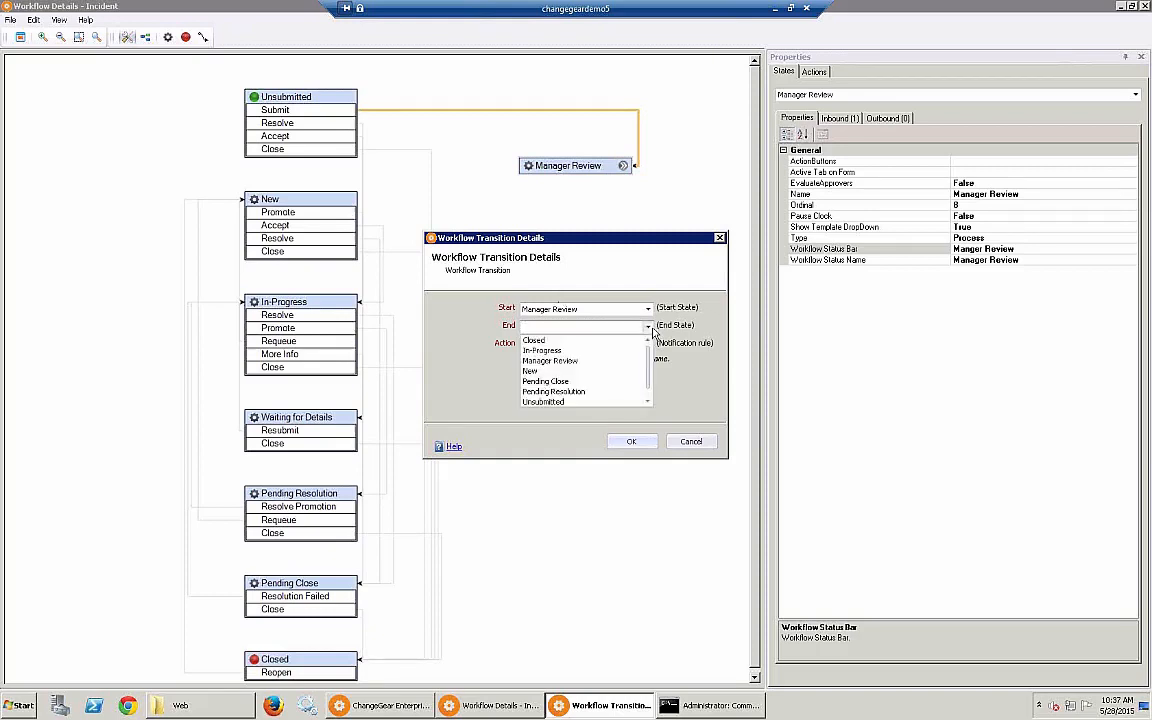
pyautogui.click(590, 371)
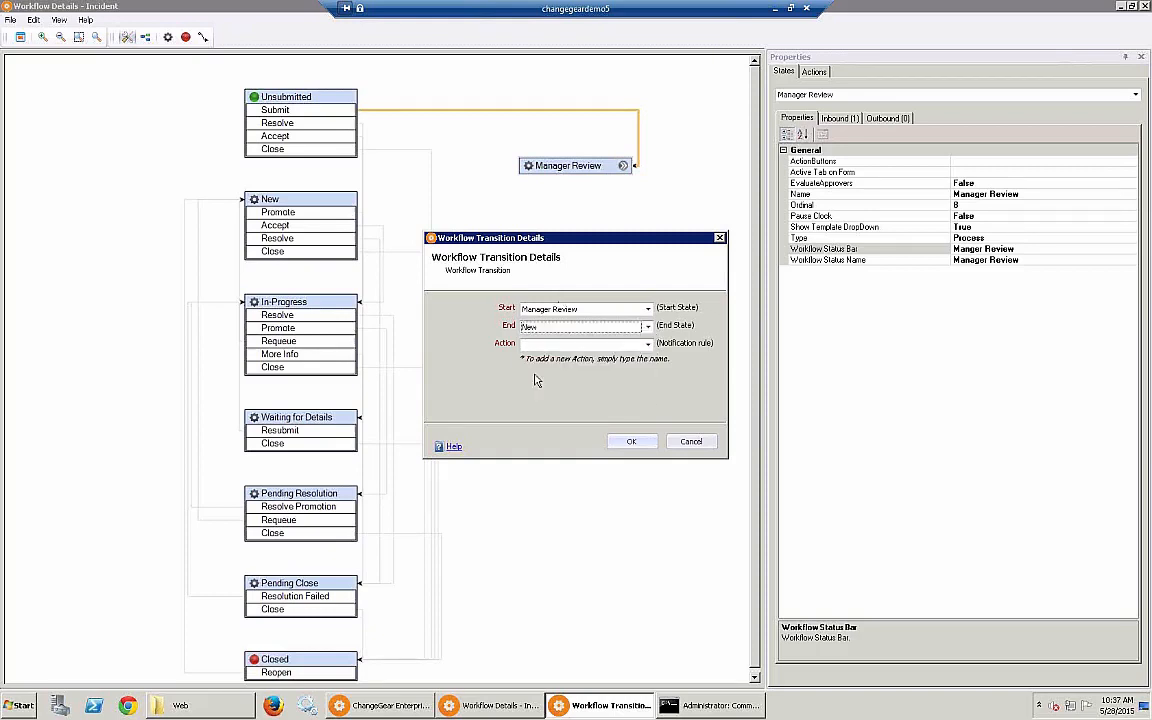
pyautogui.click(602, 345)
pyautogui.write('Review')
pyautogui.press('Return')
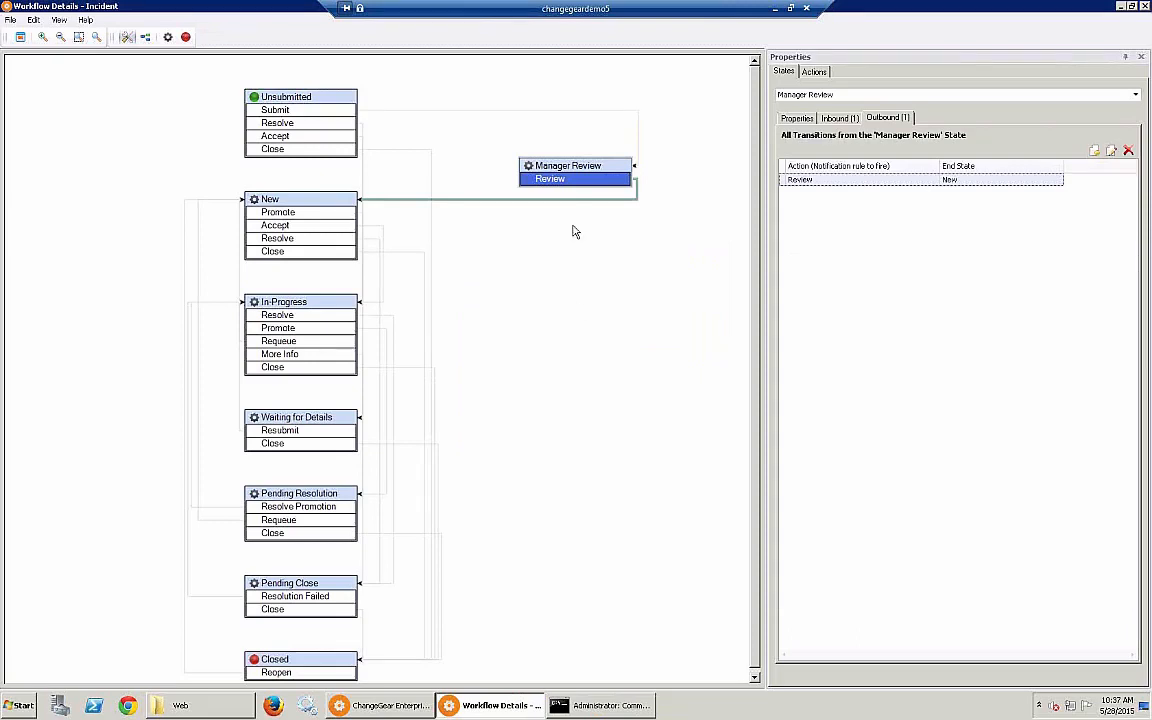
# - Set the Review action's ShowCommentsPopup to True and its CommentPopup to ManagerComment
pyautogui.rightClick(560, 178)
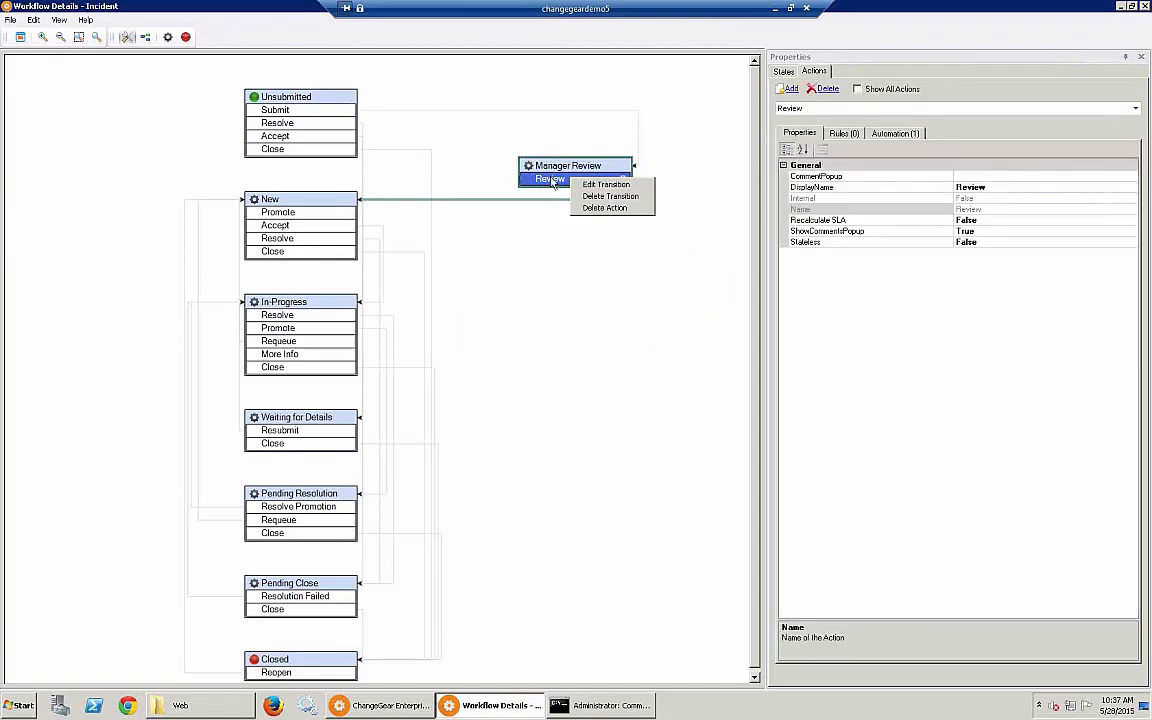
pyautogui.click(552, 183)
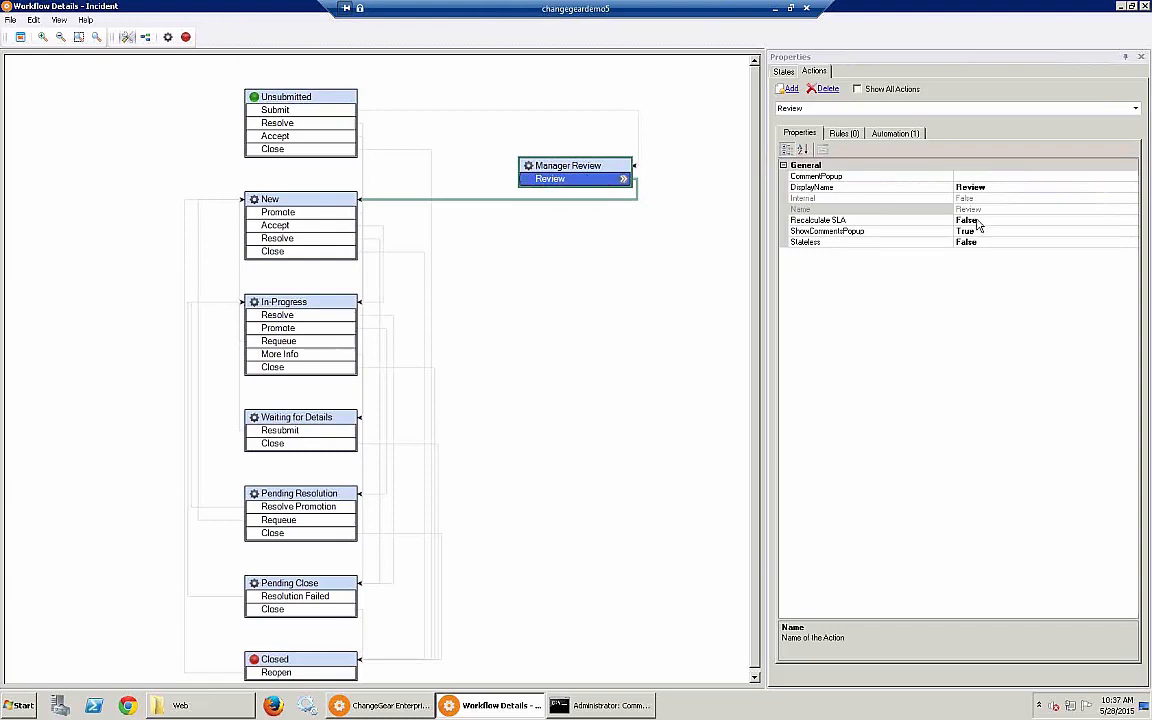
pyautogui.click(1133, 232)
pyautogui.click(1133, 232)
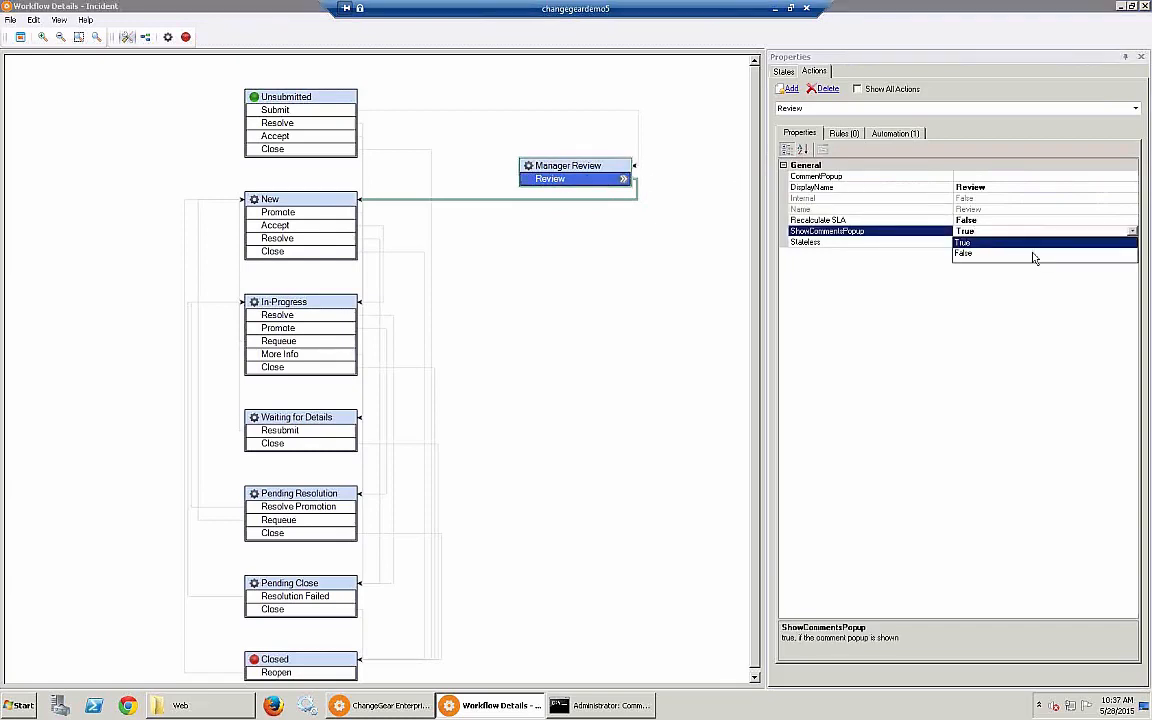
pyautogui.click(1120, 253)
pyautogui.click(1131, 231)
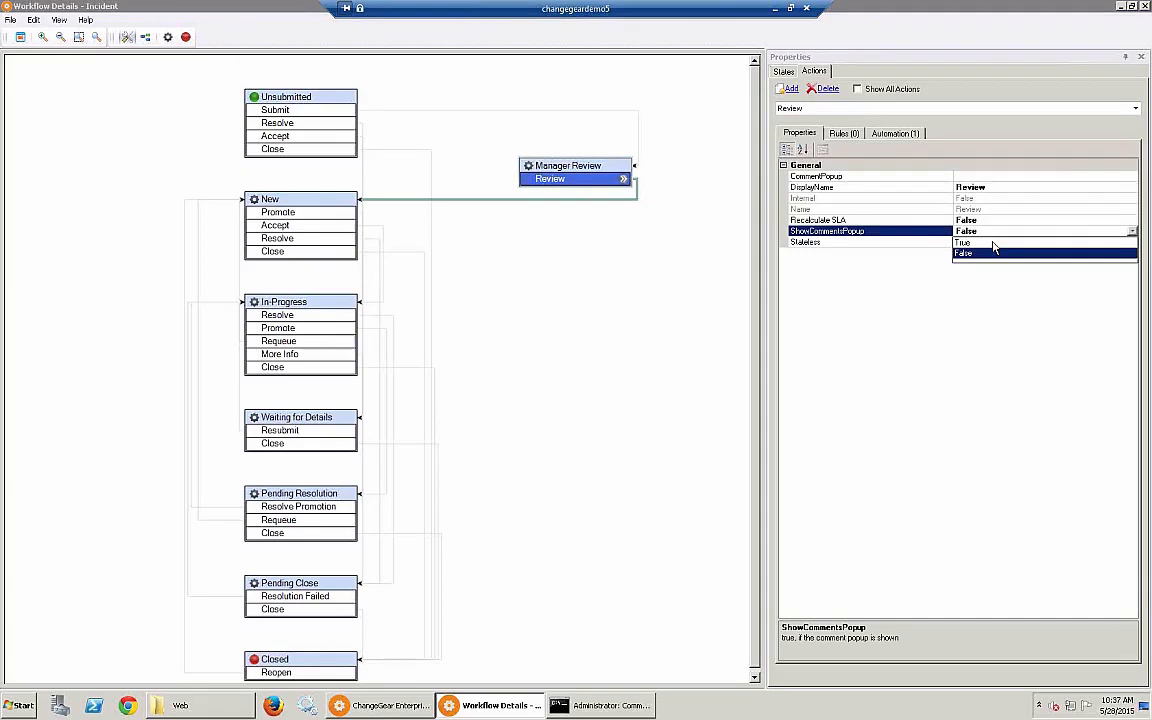
pyautogui.click(1005, 243)
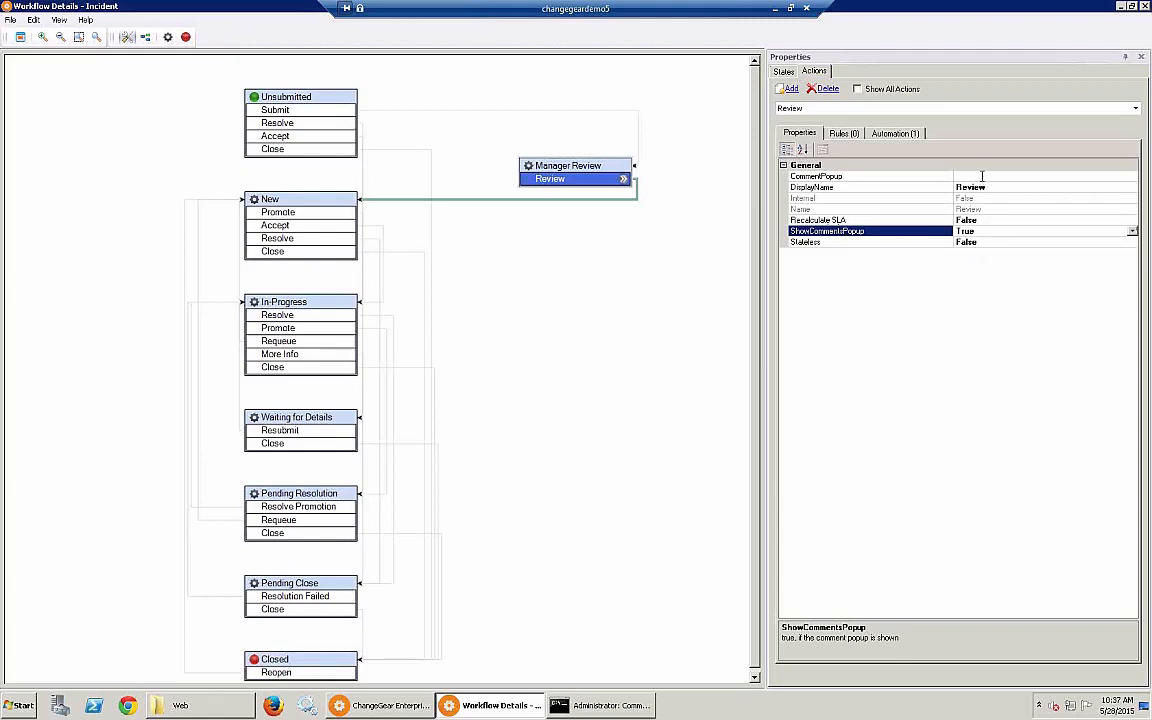
pyautogui.click(1019, 178)
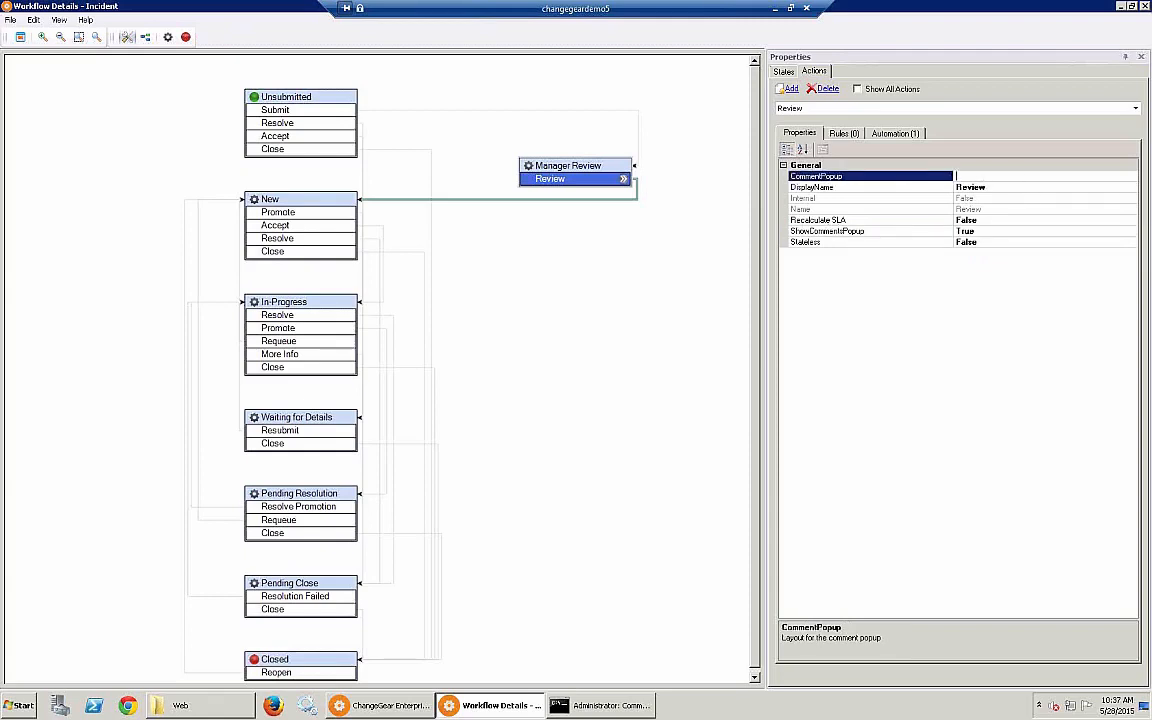
pyautogui.write('ManagerComment')
pyautogui.click(316, 112)
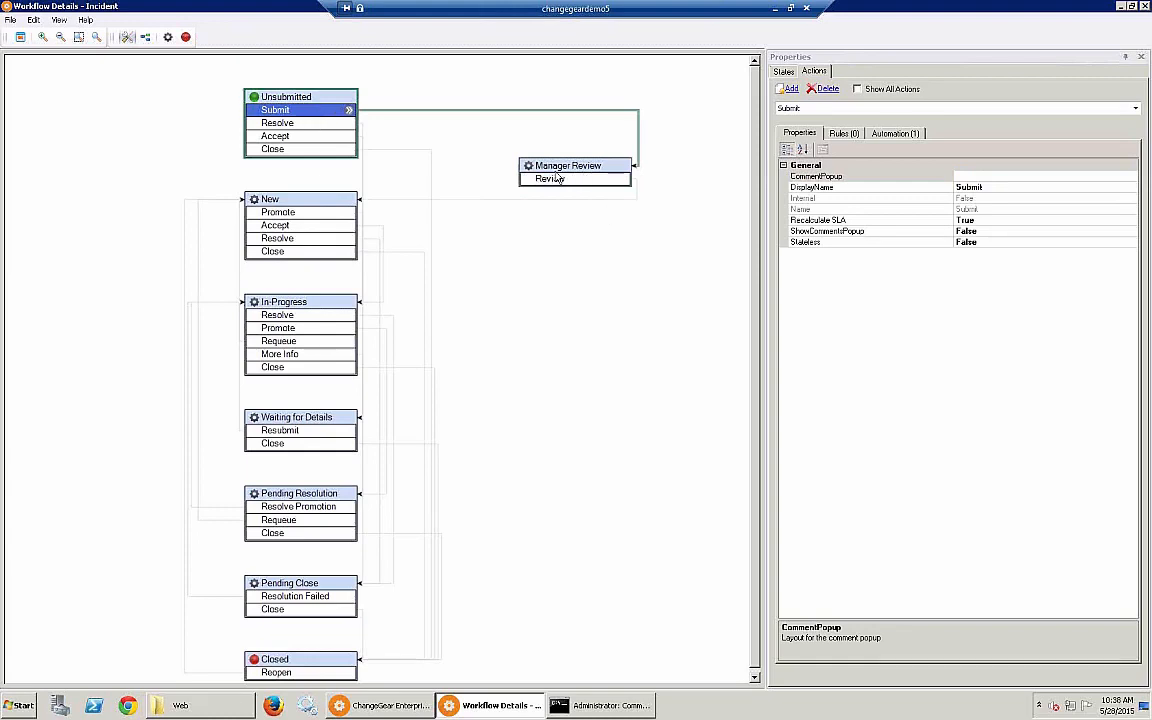
# - Check the start state, end state and action of the Unsubmitted state's Submit transition
pyautogui.rightClick(317, 113)
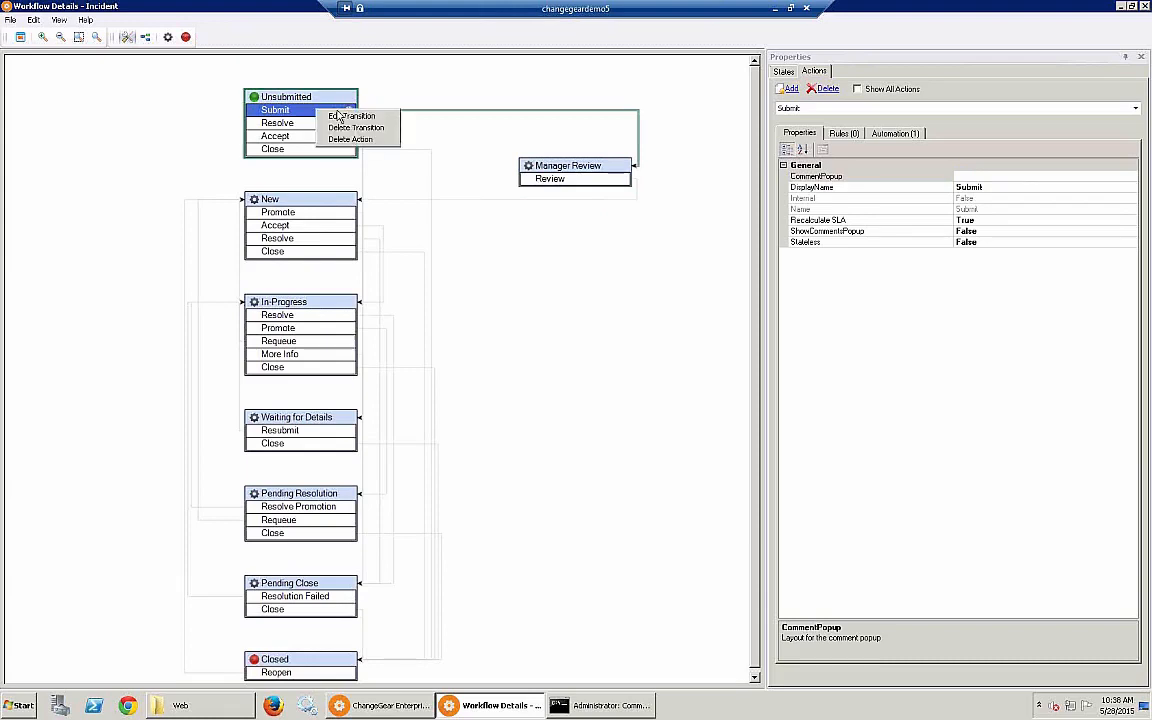
pyautogui.click(342, 117)
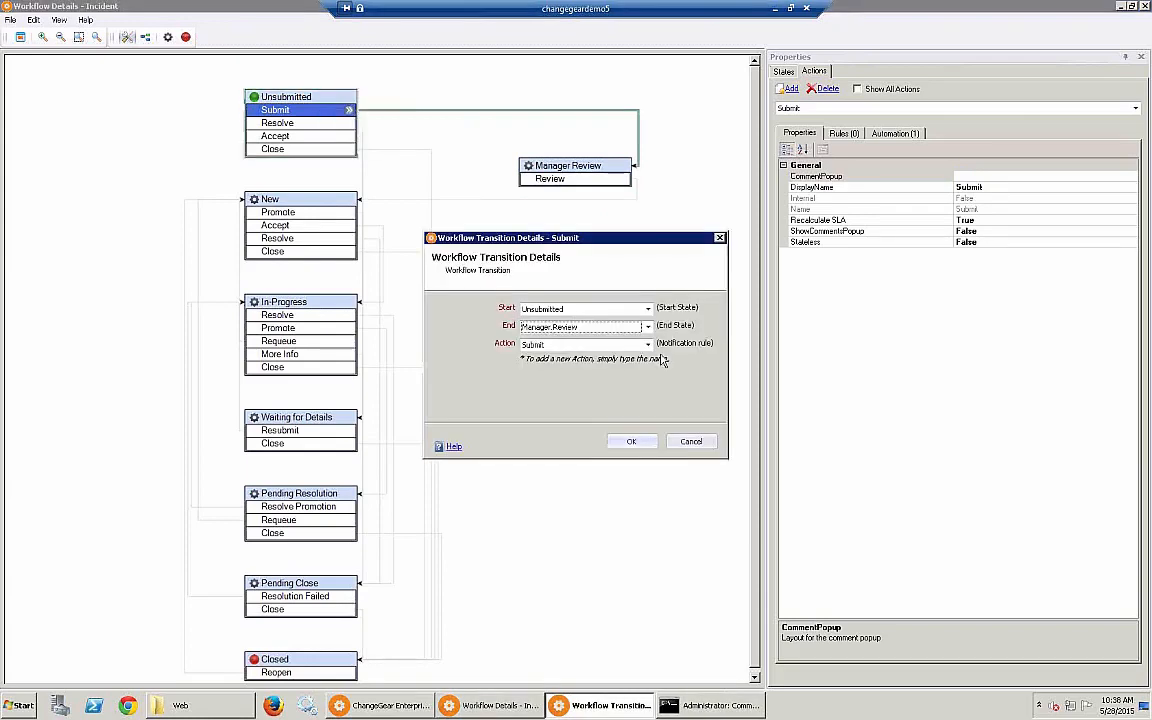
pyautogui.press('Return')
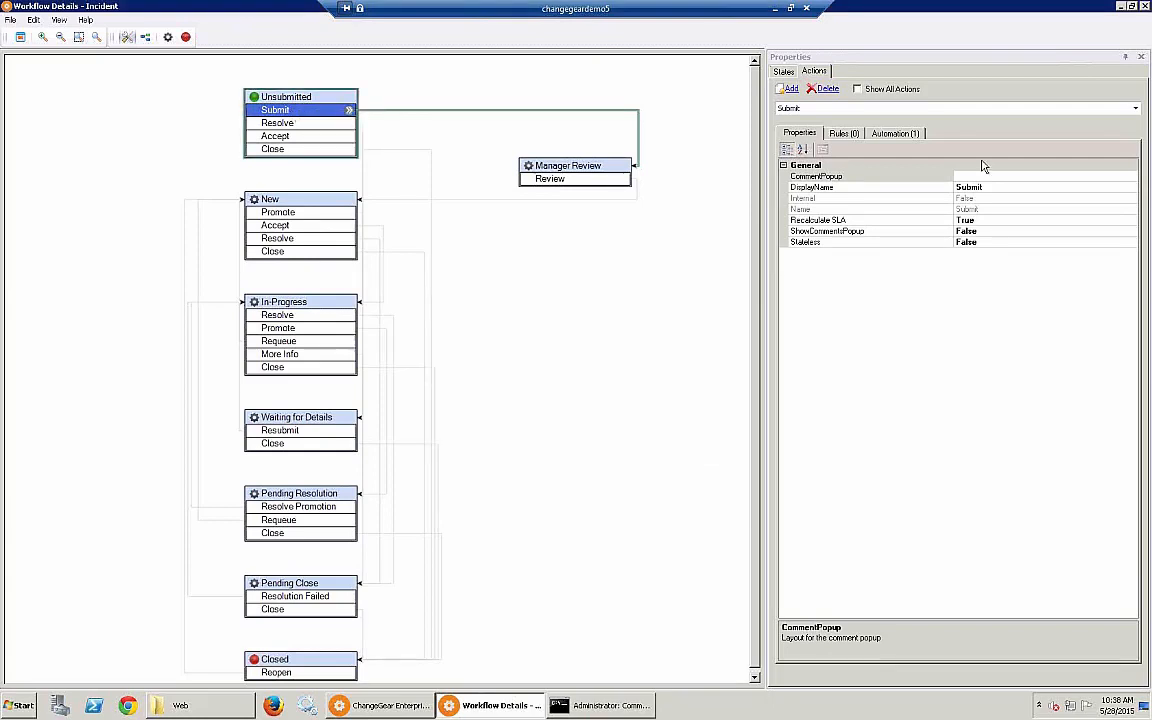
# - Add an Assign/Reassign automation to the Submit action and name it "Assign to Manager"
pyautogui.click(895, 133)
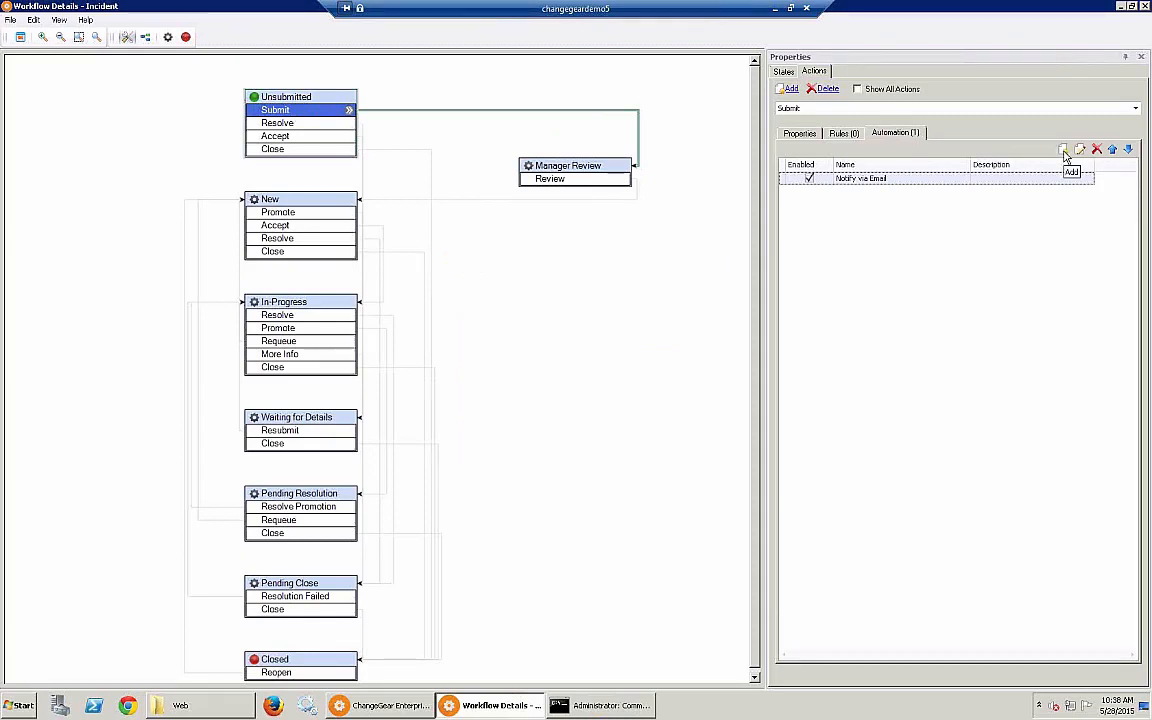
pyautogui.click(1064, 151)
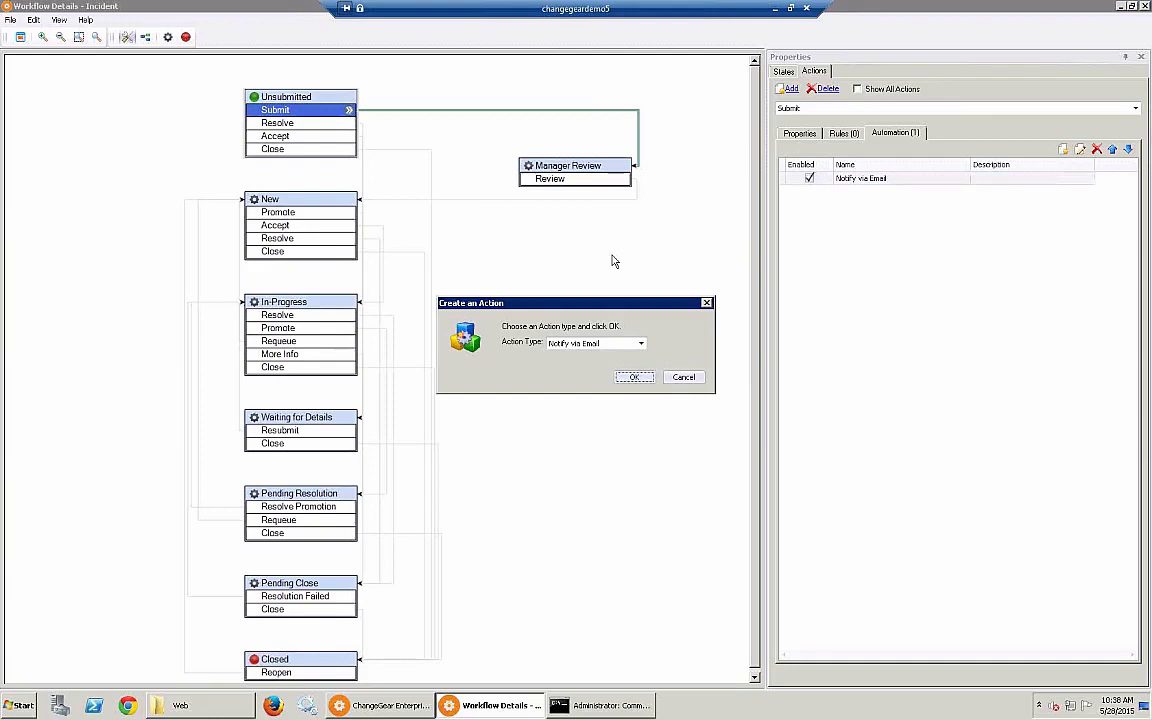
pyautogui.click(638, 343)
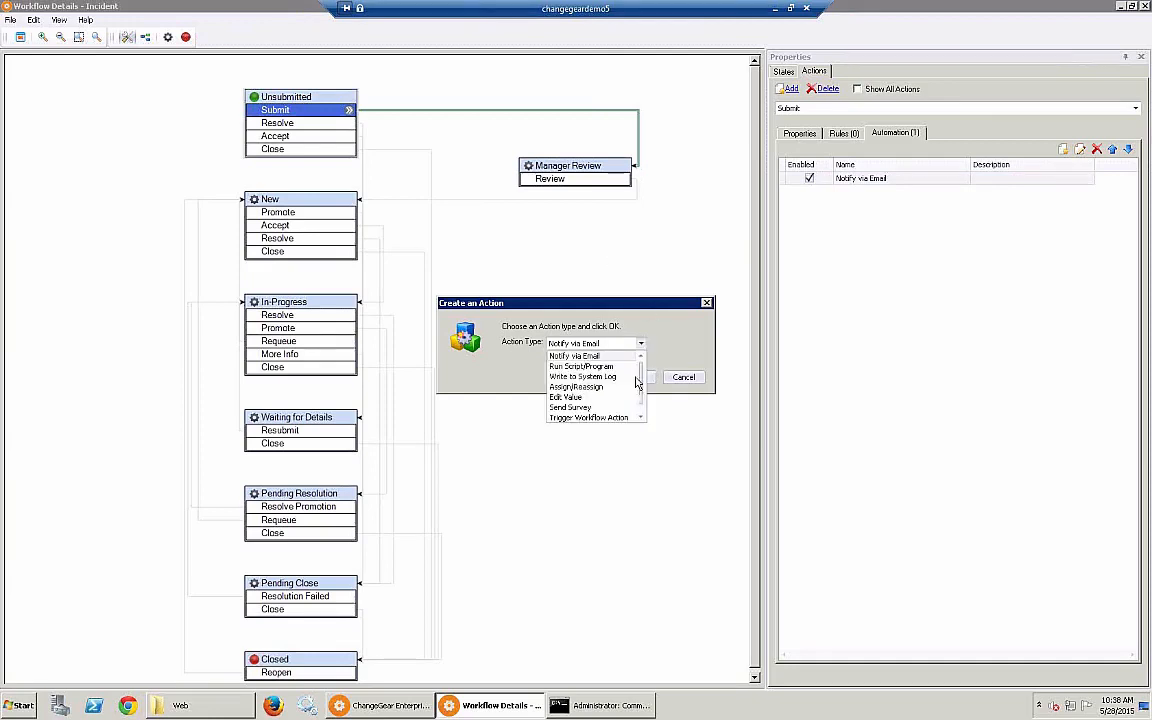
pyautogui.click(577, 387)
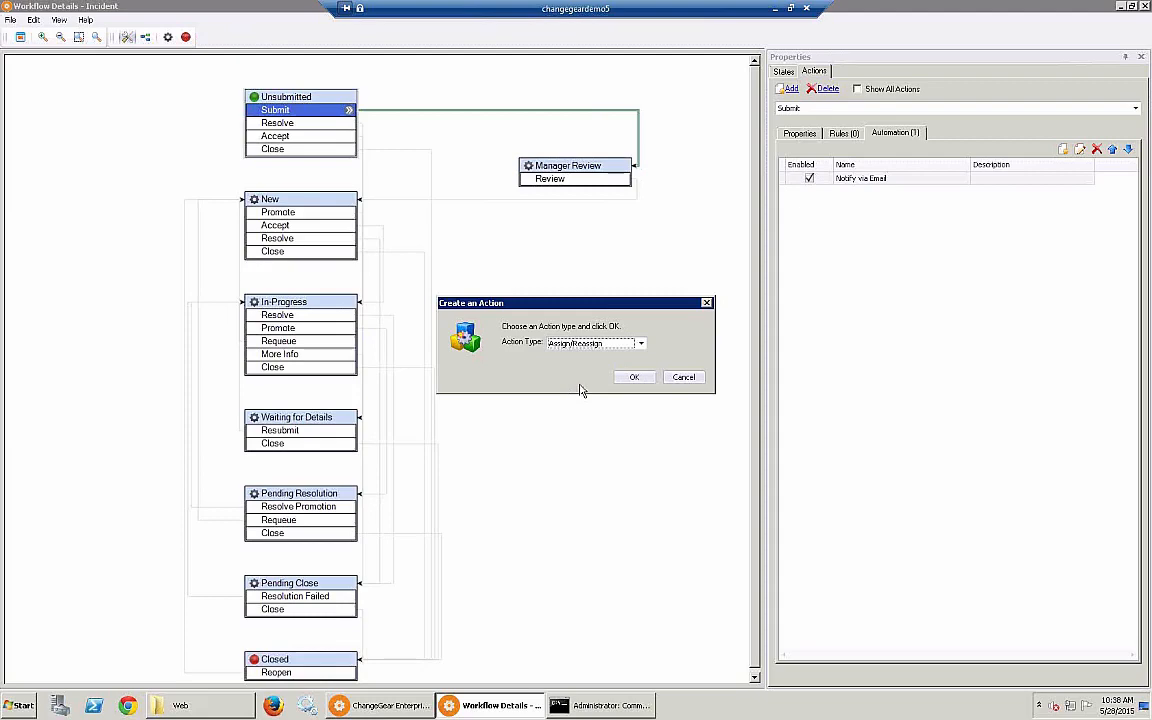
pyautogui.click(633, 379)
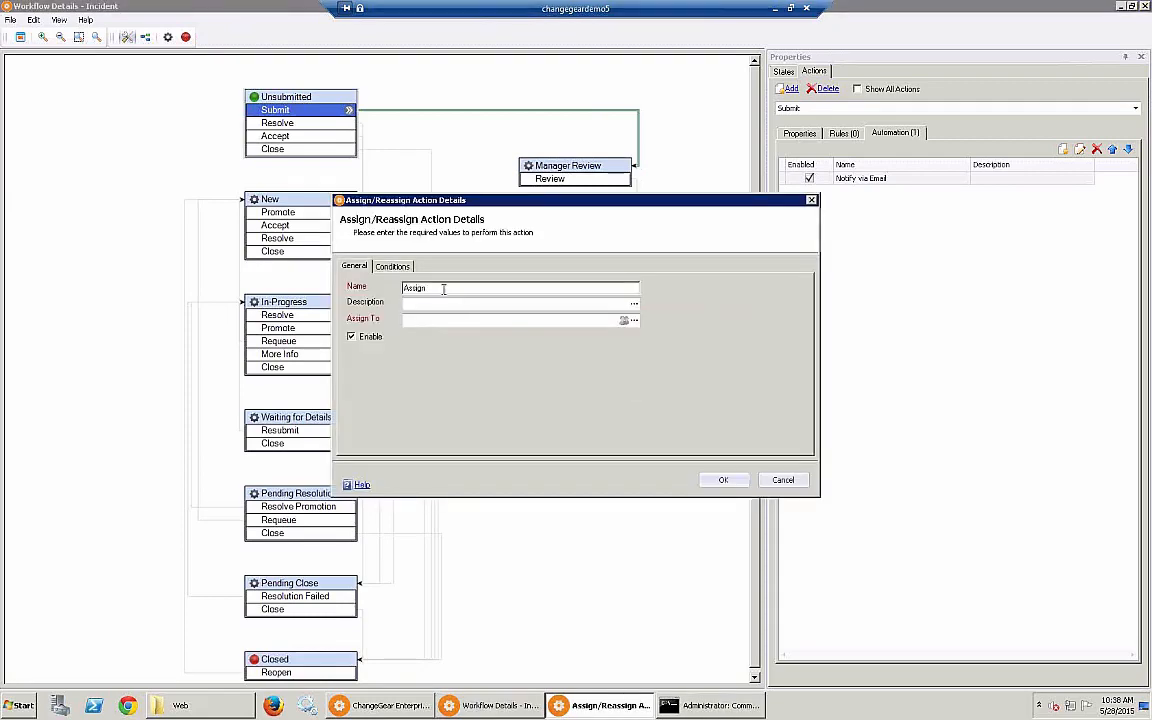
pyautogui.write('to mana')
pyautogui.press('BackSpace')
pyautogui.press('BackSpace')
pyautogui.press('BackSpace')
pyautogui.press('BackSpace')
pyautogui.write('Manager')
# - Set the automation's Assign To to the dynamic role Requester's Manager
pyautogui.click(636, 320)
pyautogui.click(635, 321)
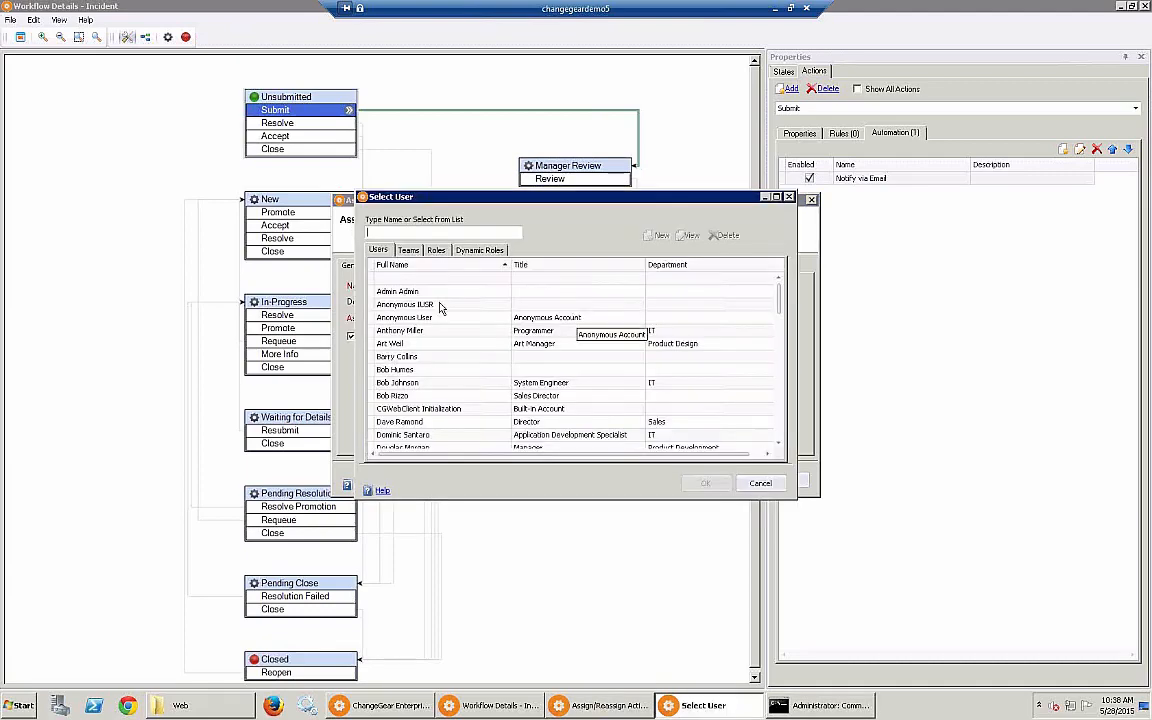
pyautogui.click(481, 250)
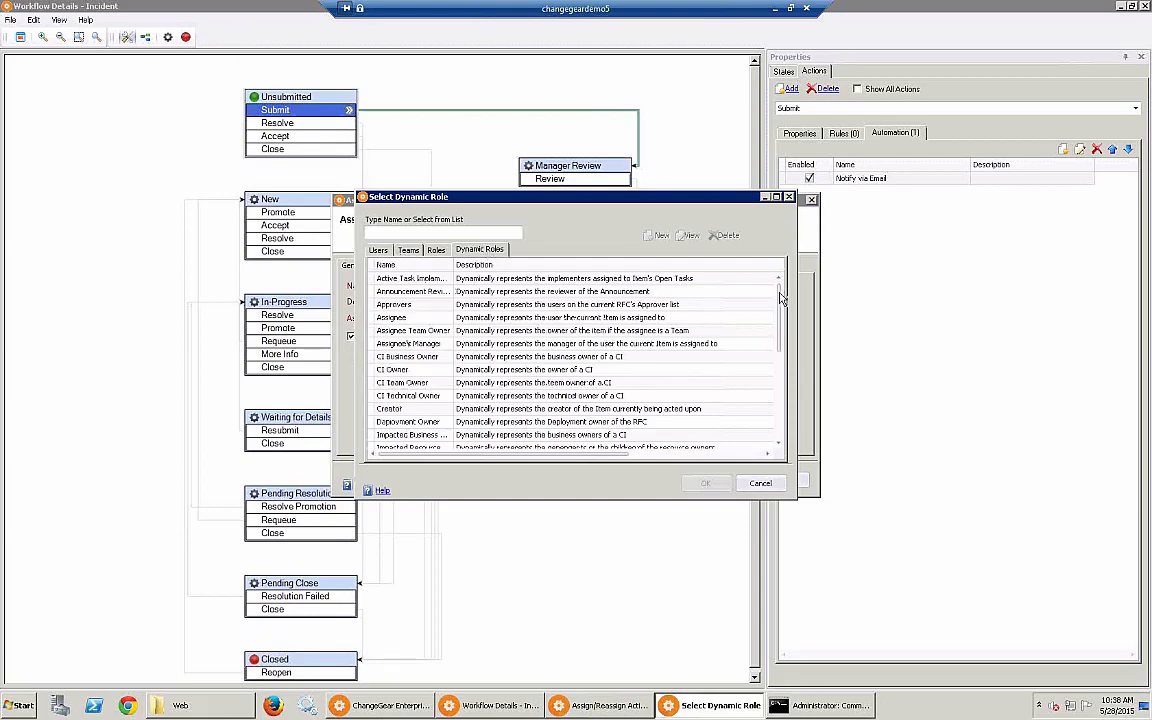
pyautogui.moveTo(783, 298); pyautogui.dragTo(780, 373)
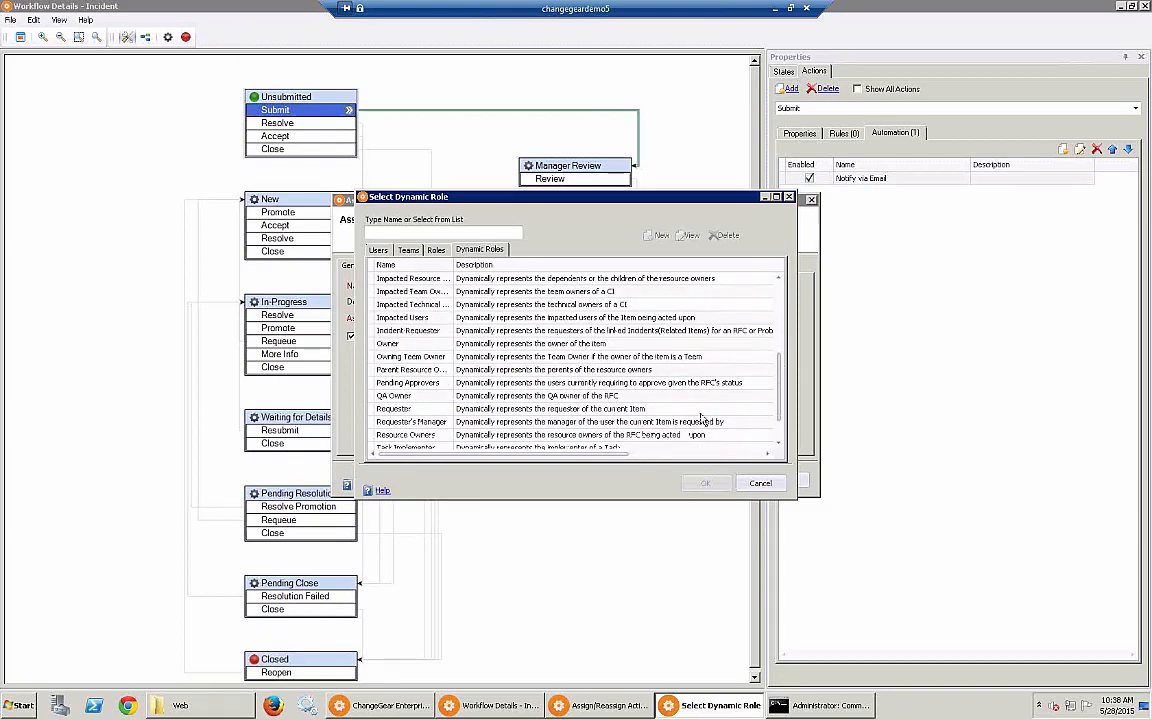
pyautogui.click(413, 424)
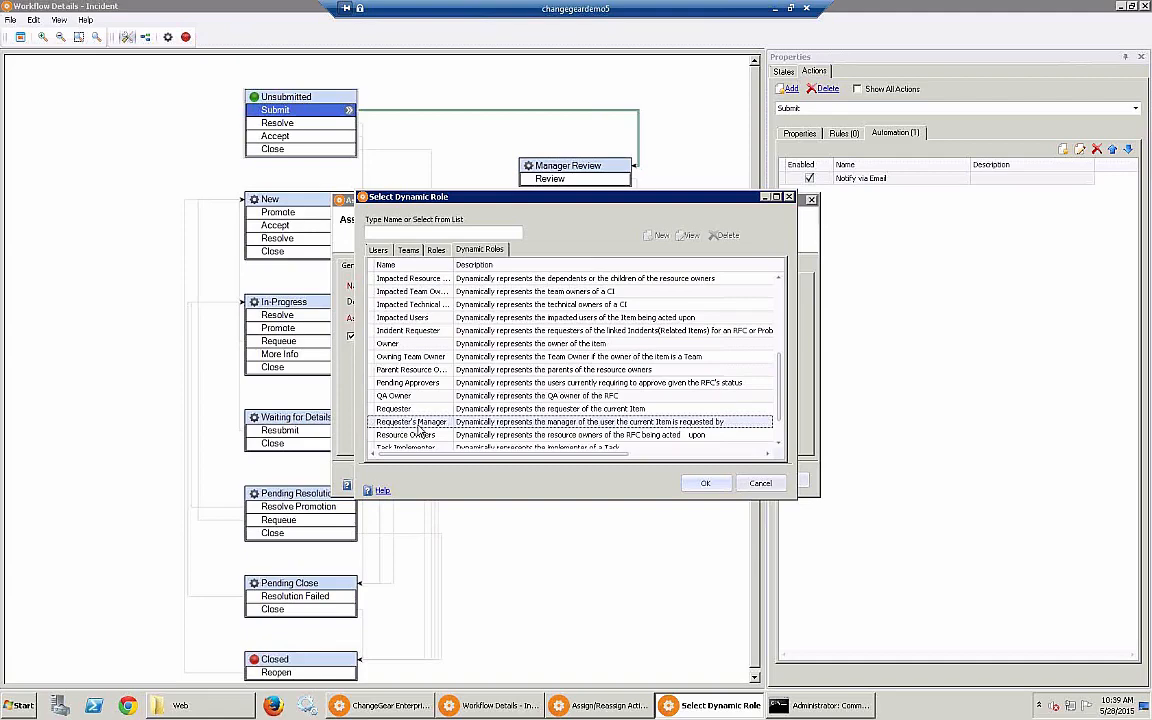
pyautogui.click(707, 485)
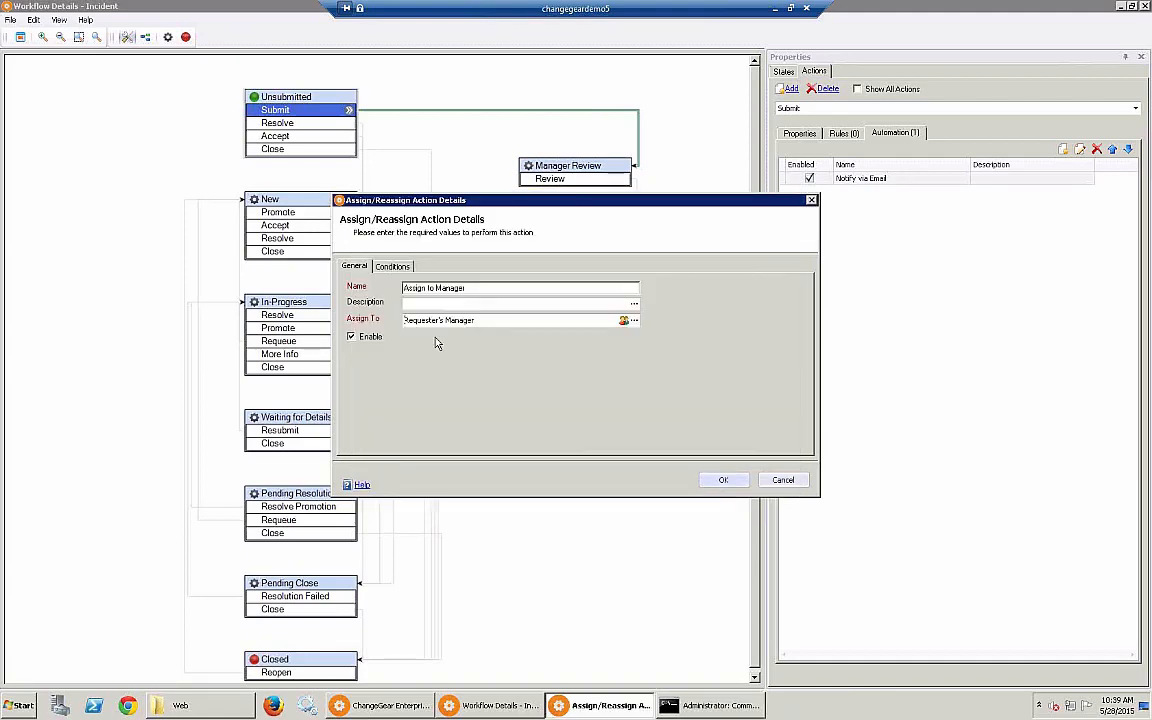
# - Restrict the Assign to Manager automation to run only when Urgency equals "1 - Emergency" and save it
pyautogui.click(393, 268)
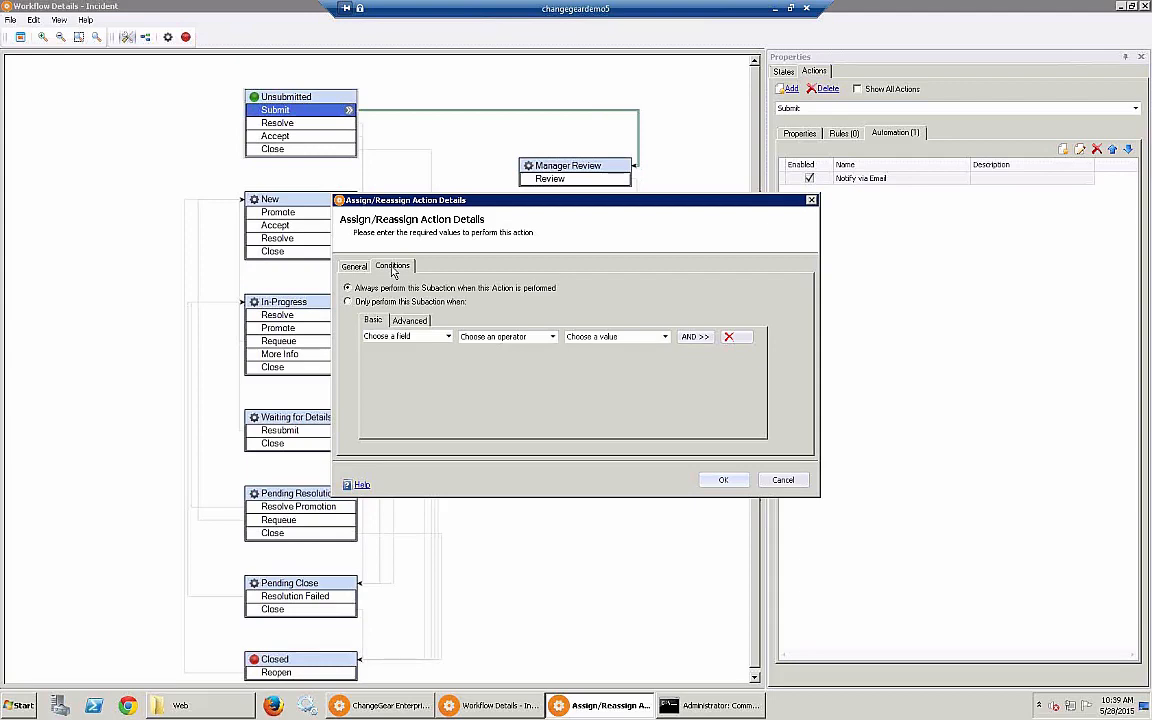
pyautogui.click(349, 302)
pyautogui.click(436, 341)
pyautogui.moveTo(430, 349)
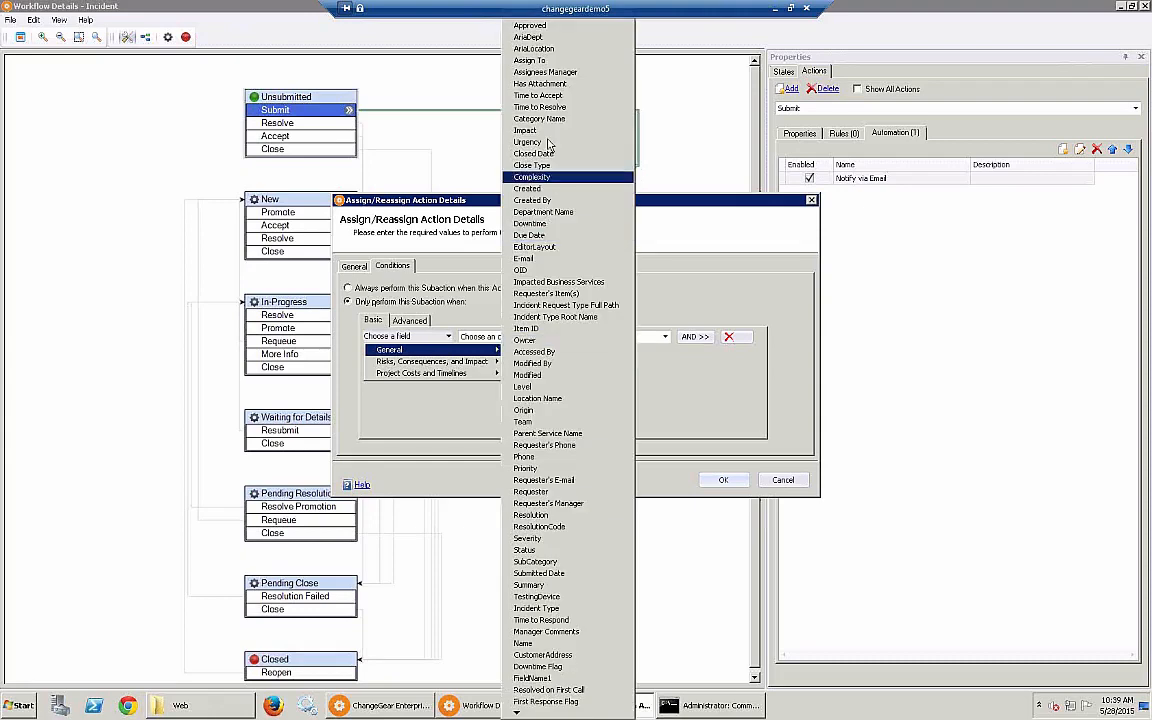
pyautogui.click(528, 142)
pyautogui.click(505, 337)
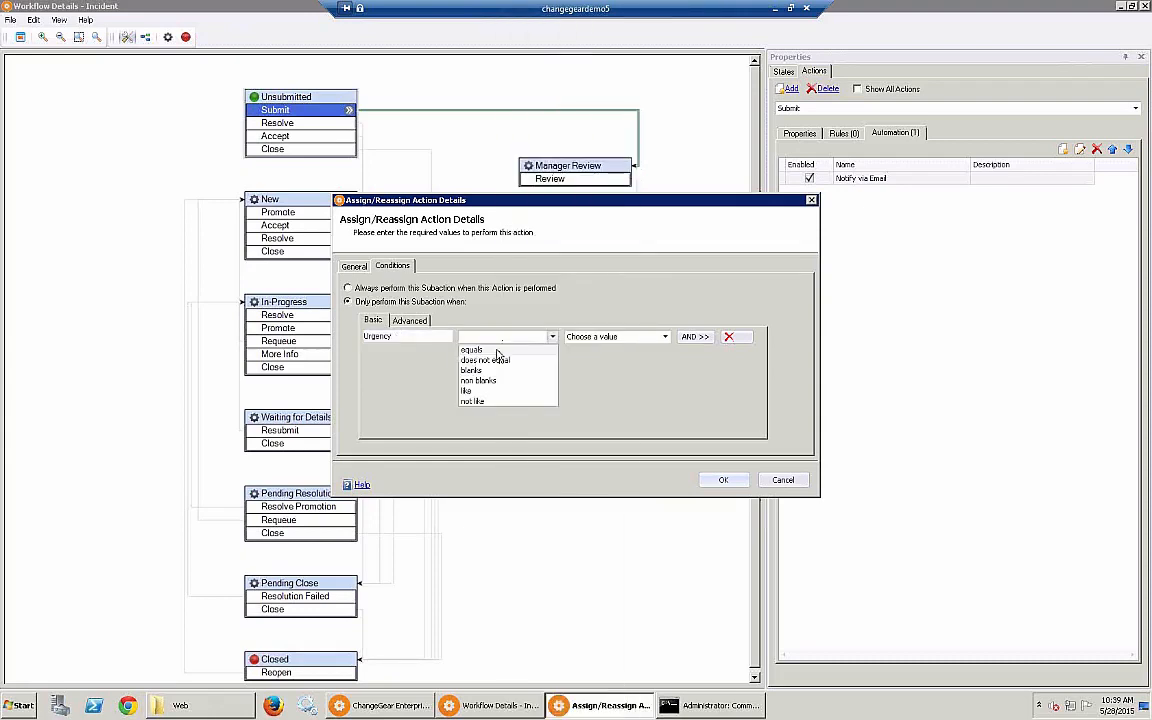
pyautogui.click(497, 351)
pyautogui.click(628, 337)
pyautogui.click(599, 351)
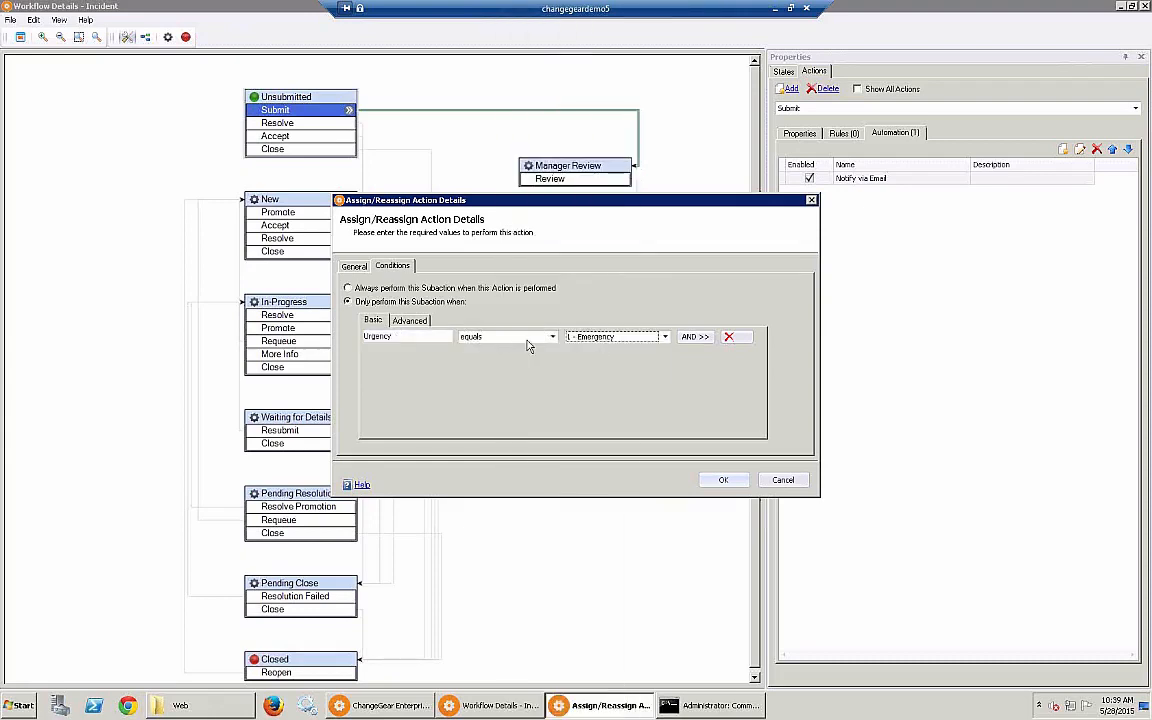
pyautogui.click(723, 480)
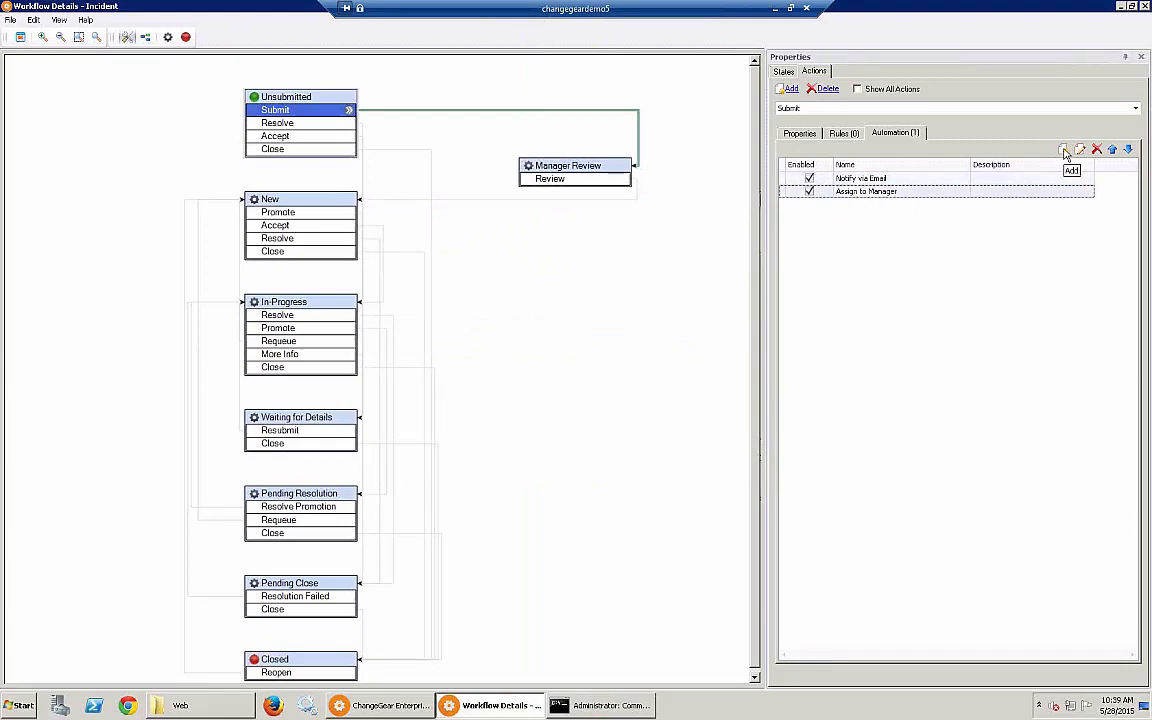
# - Add a Trigger Workflow Action automation to the Submit action that triggers the Review action
pyautogui.click(1064, 150)
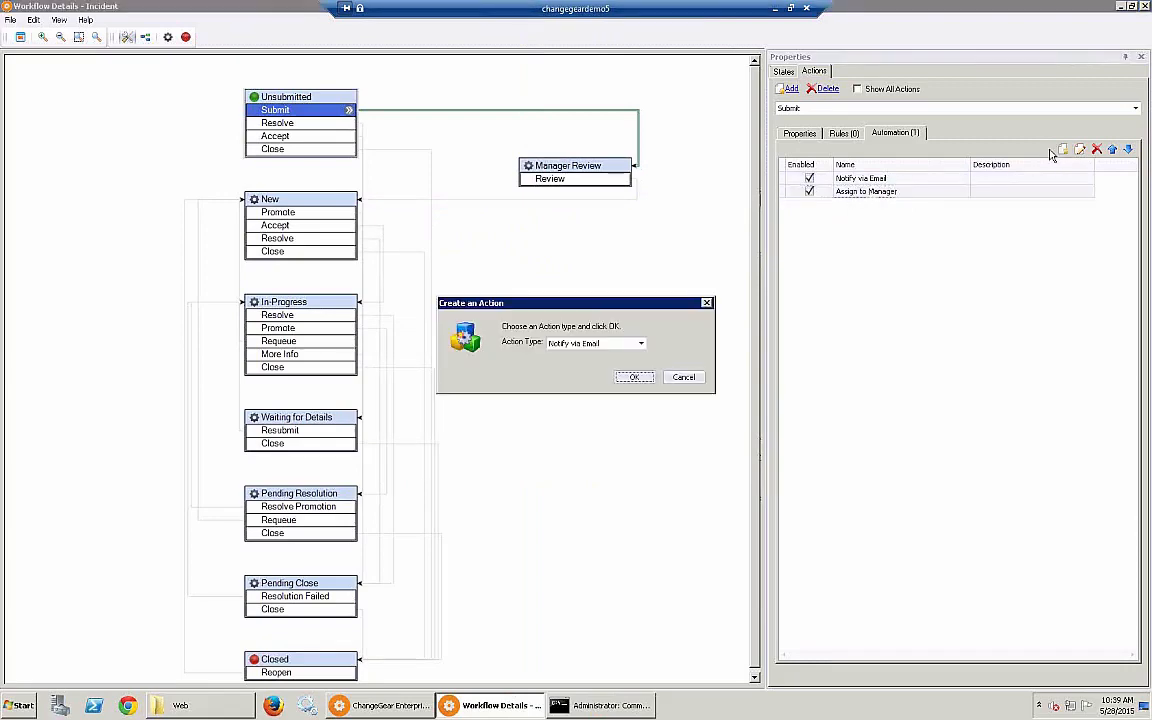
pyautogui.click(640, 343)
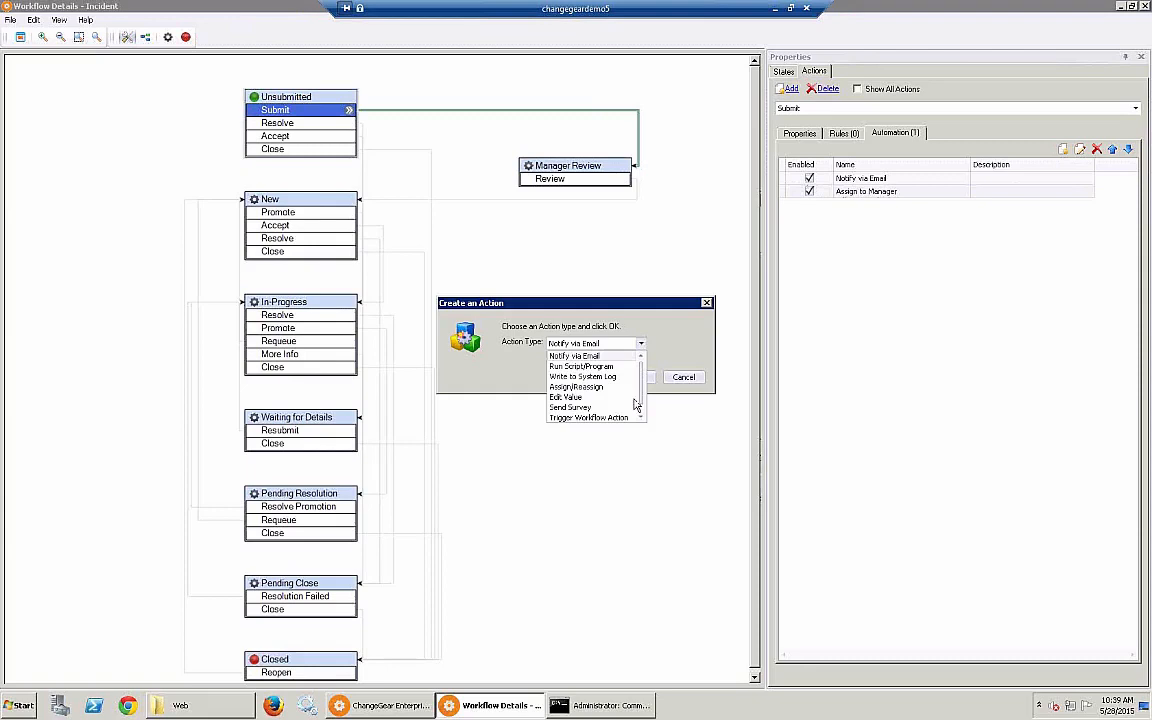
pyautogui.click(585, 419)
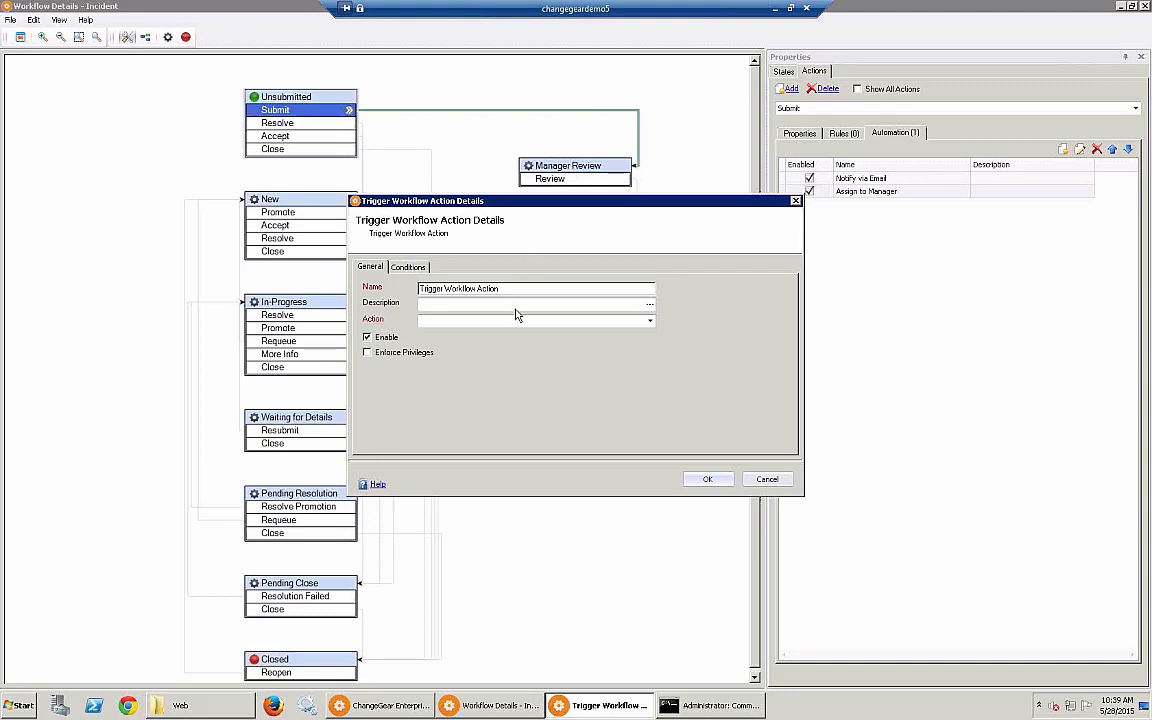
pyautogui.click(650, 321)
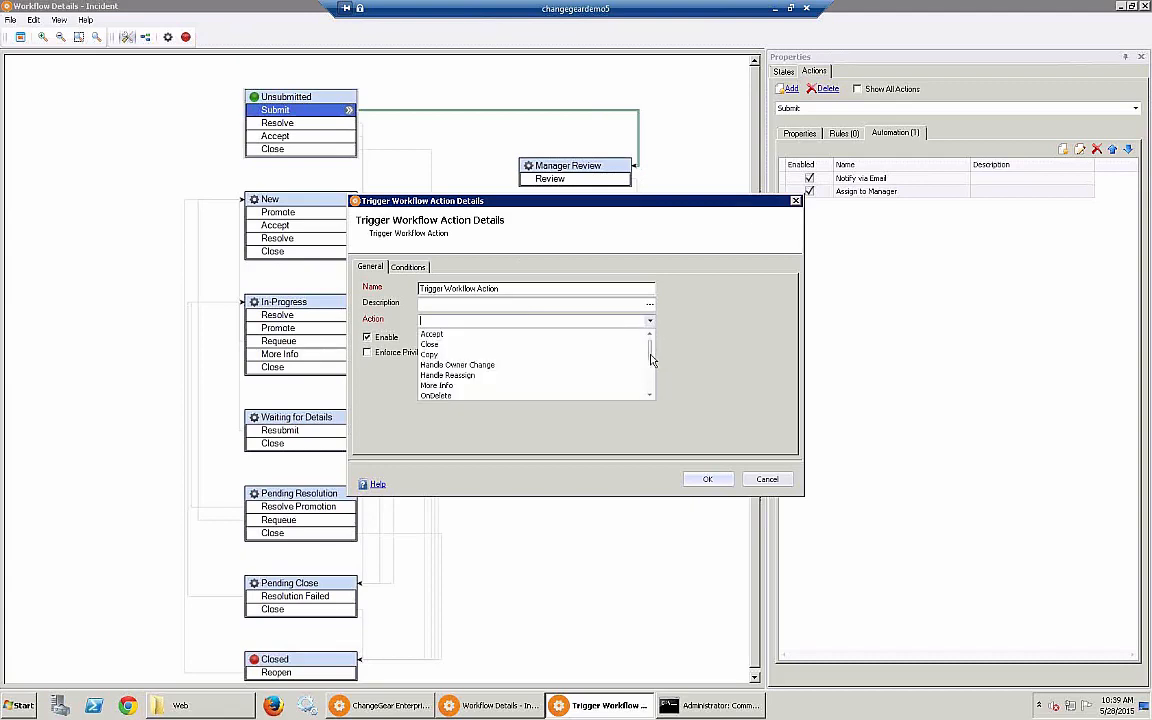
pyautogui.scroll(-5, 651, 370)
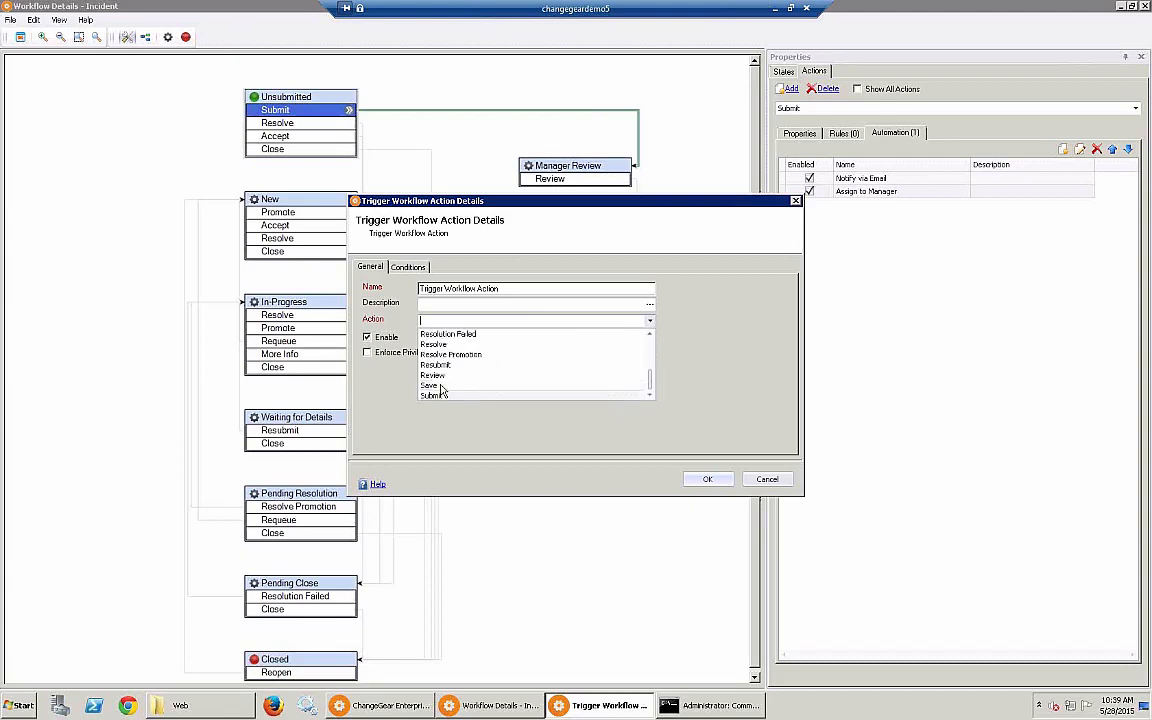
pyautogui.click(435, 377)
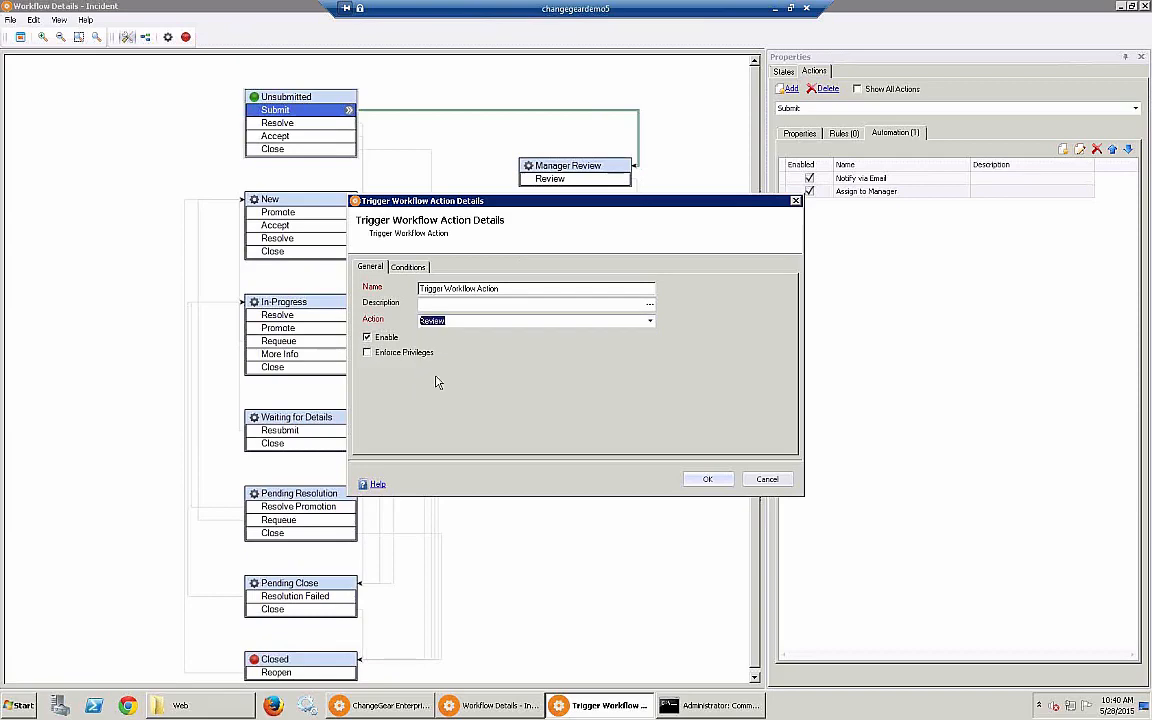
# - Restrict the Trigger Workflow Action automation to run only when Urgency does not equal "1 - Emergency" and save it
pyautogui.click(407, 270)
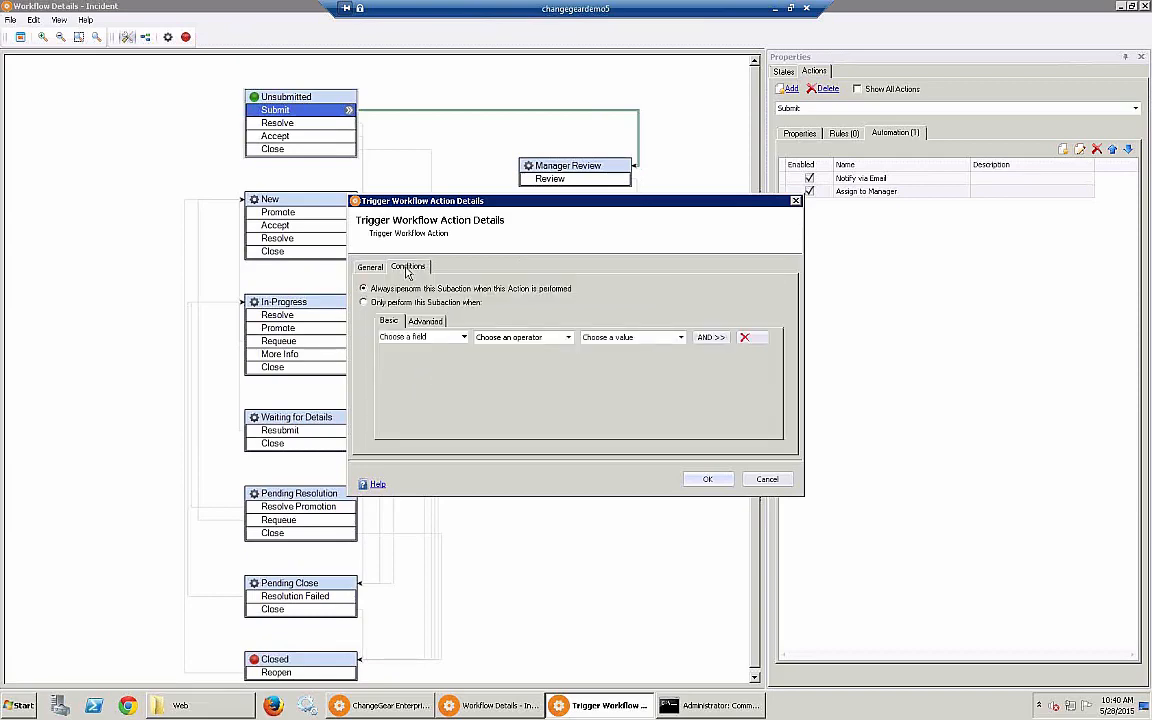
pyautogui.click(365, 302)
pyautogui.click(462, 338)
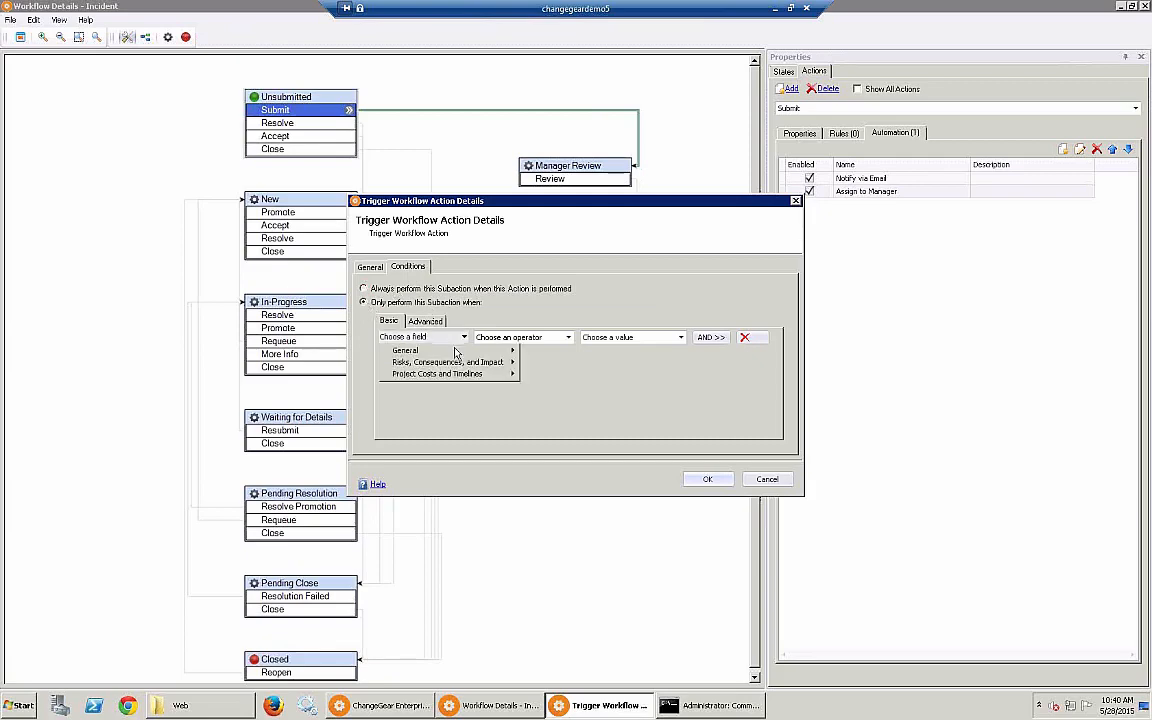
pyautogui.moveTo(455, 353)
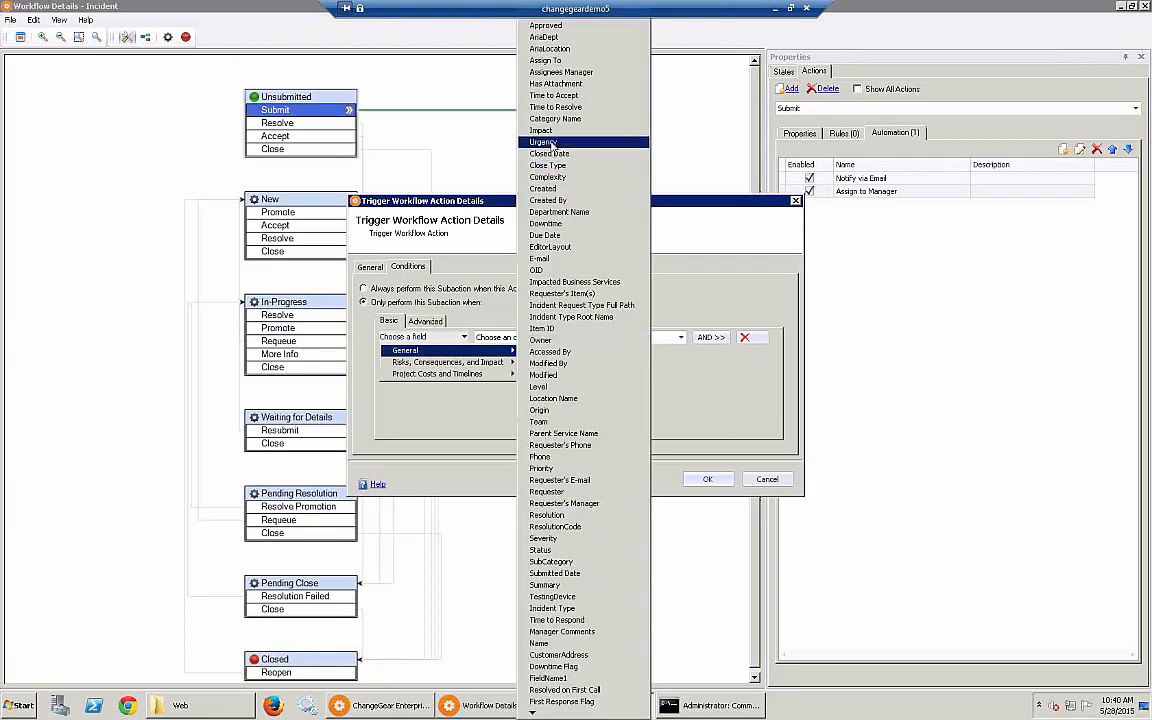
pyautogui.click(615, 144)
pyautogui.click(520, 338)
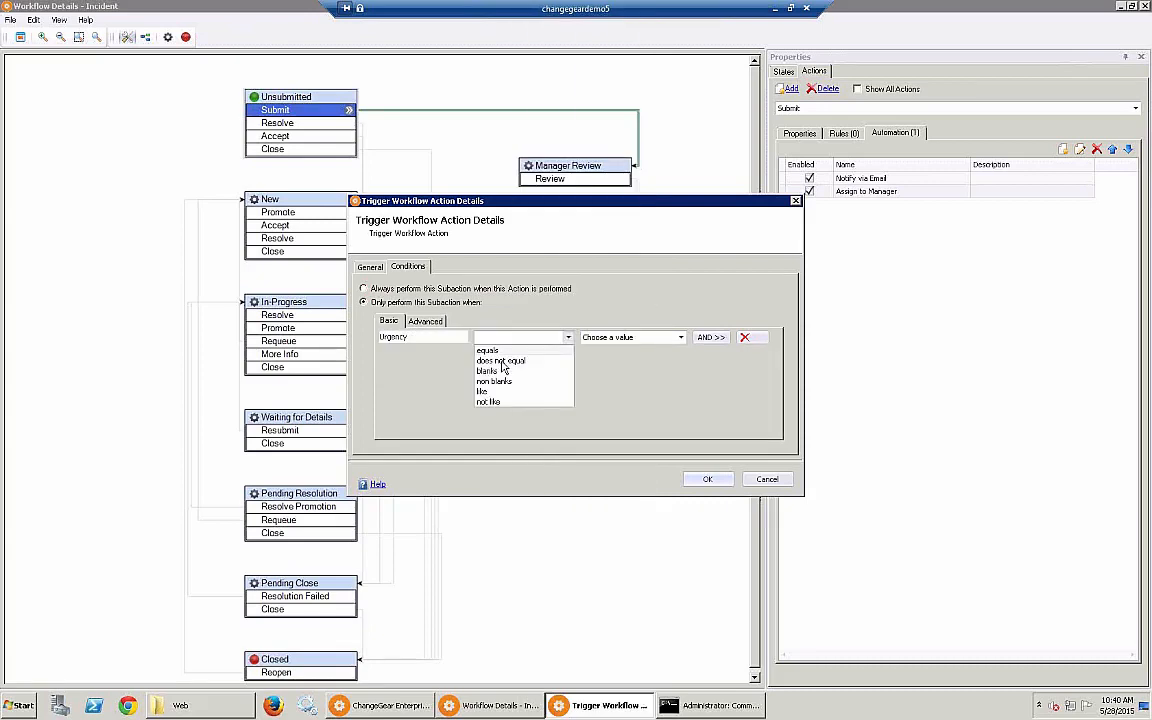
pyautogui.click(508, 357)
pyautogui.click(620, 338)
pyautogui.click(650, 346)
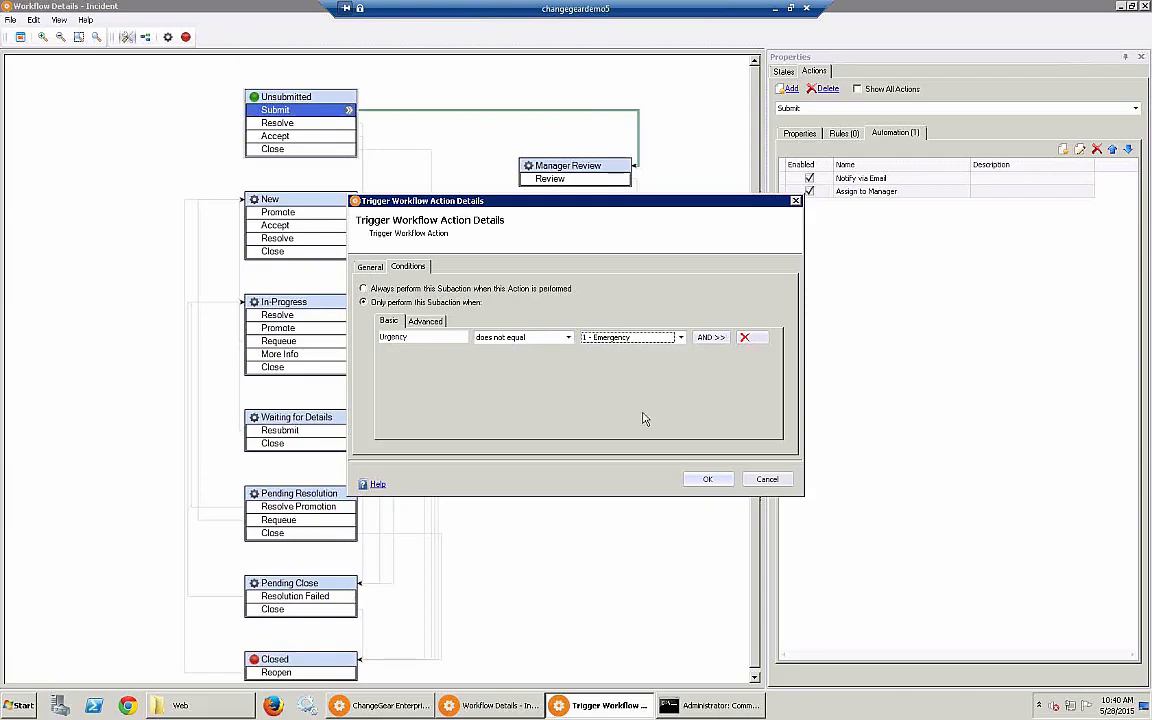
pyautogui.click(708, 481)
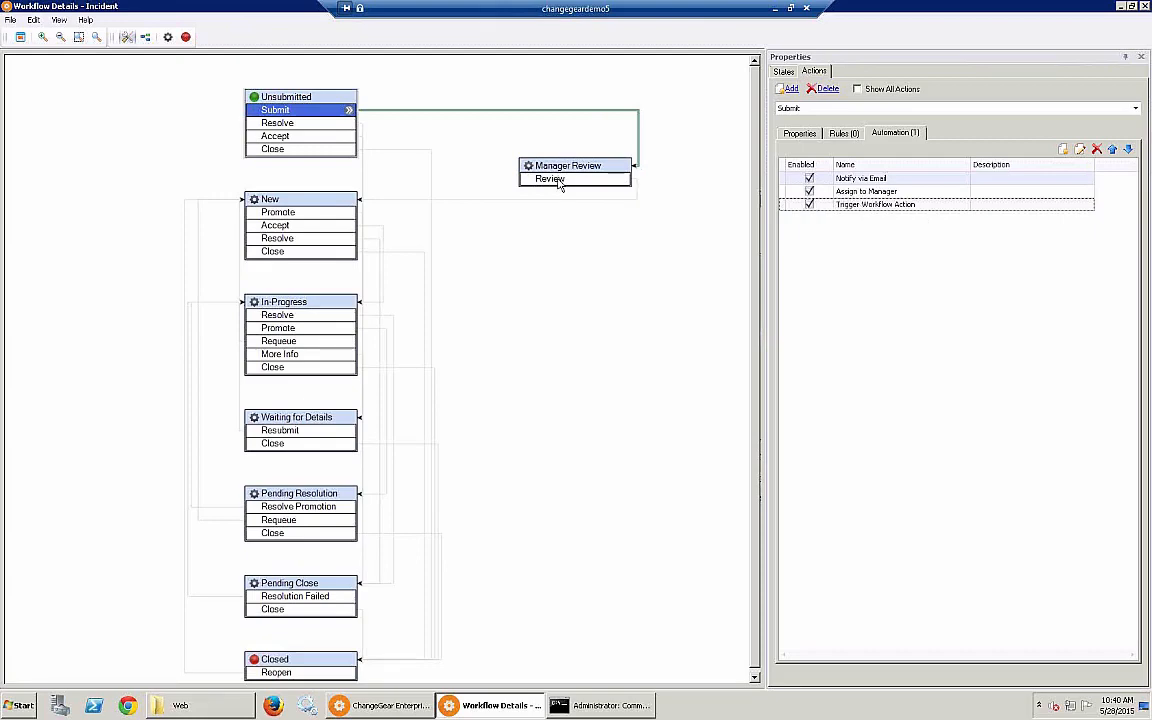
# - Save the edited Incident workflow as a new workflow named Incident_v2
pyautogui.click(559, 181)
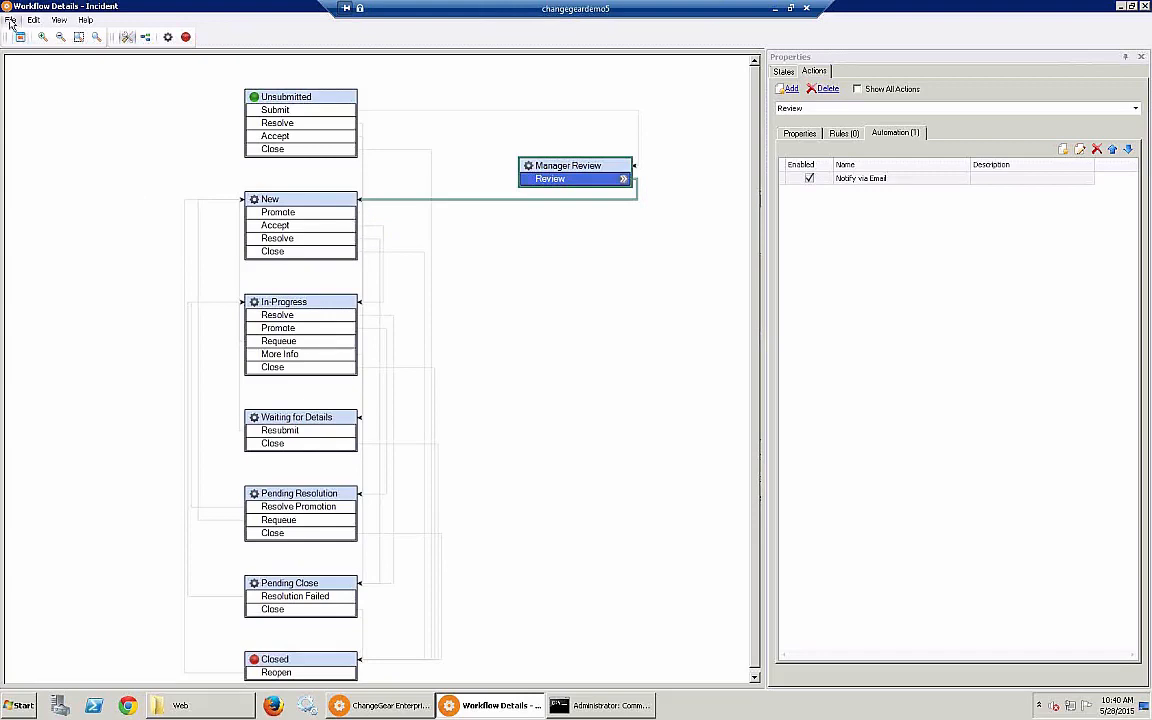
pyautogui.click(10, 20)
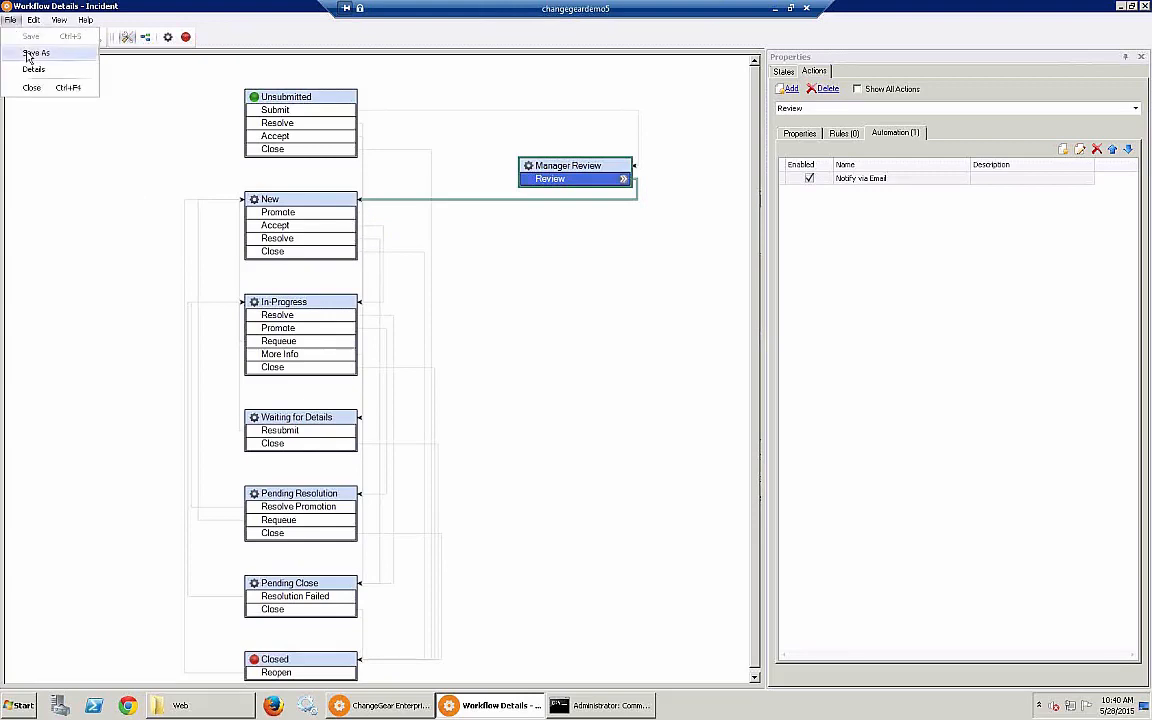
pyautogui.click(30, 54)
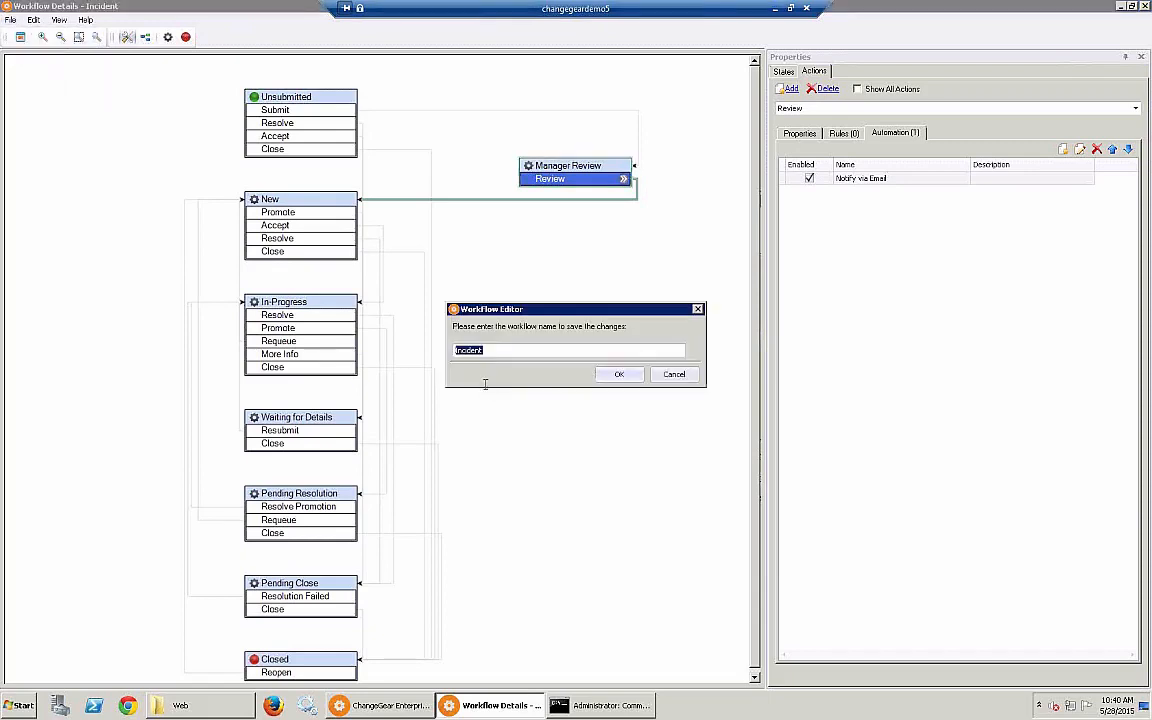
pyautogui.click(517, 349)
pyautogui.write('_v2')
pyautogui.click(620, 376)
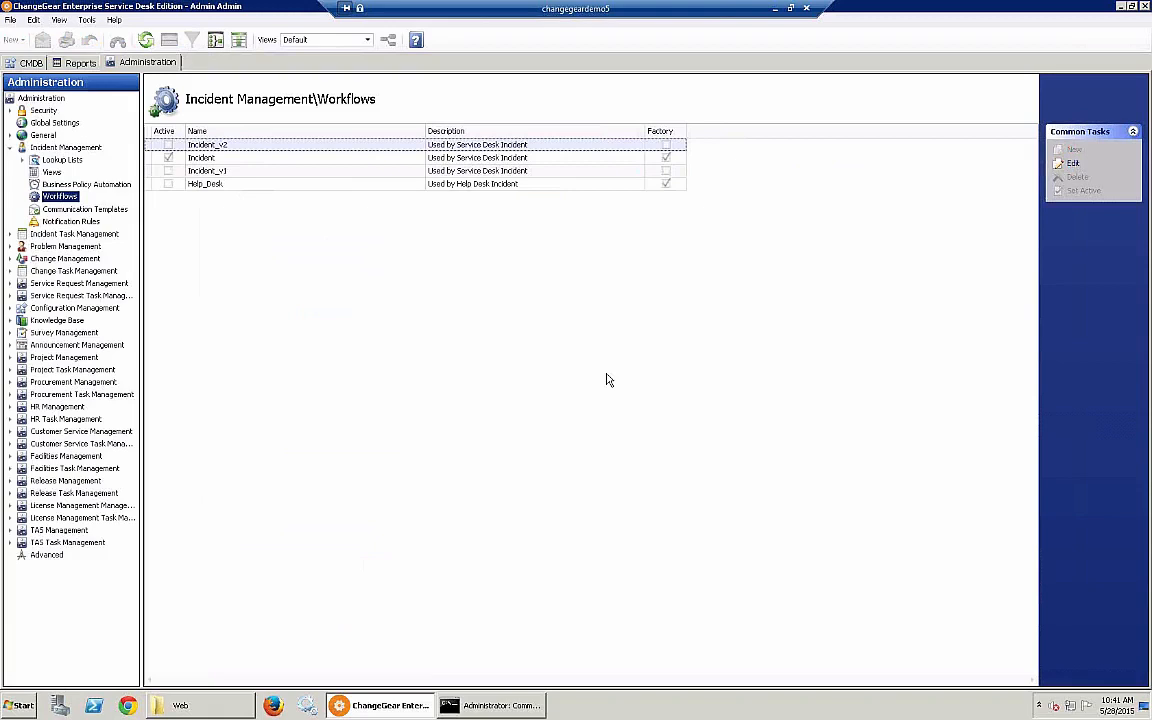
# - Set the Incident_v2 workflow as the active Incident Management workflow
pyautogui.rightClick(205, 146)
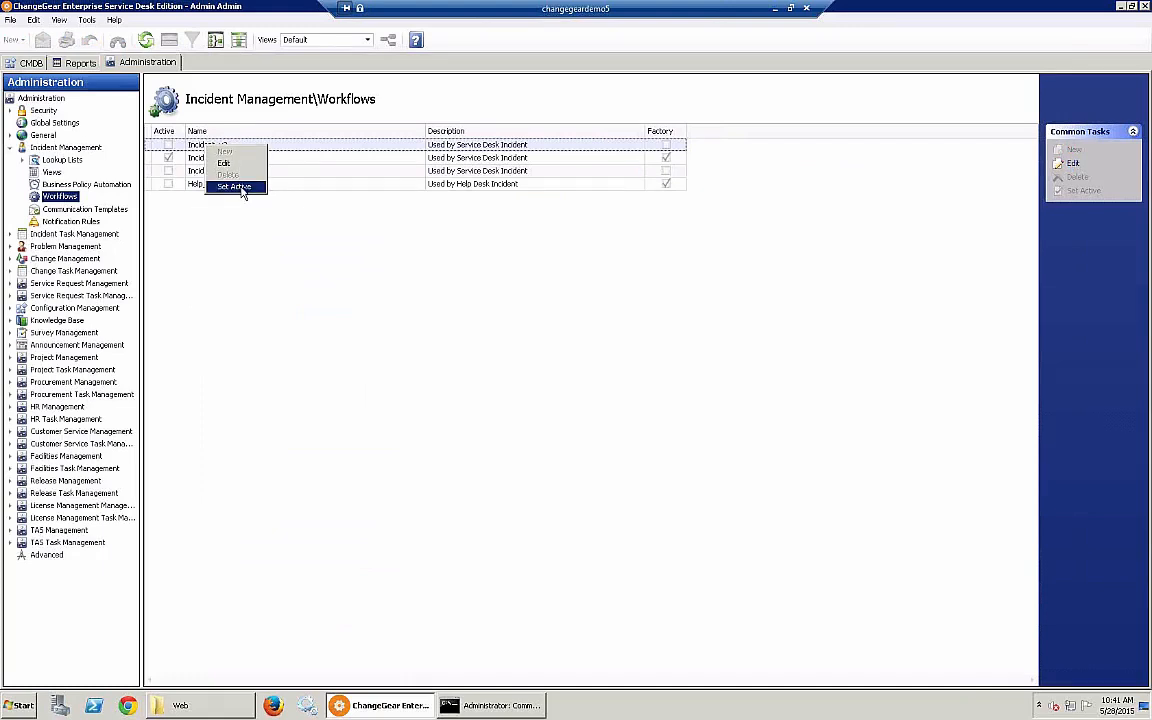
pyautogui.click(236, 187)
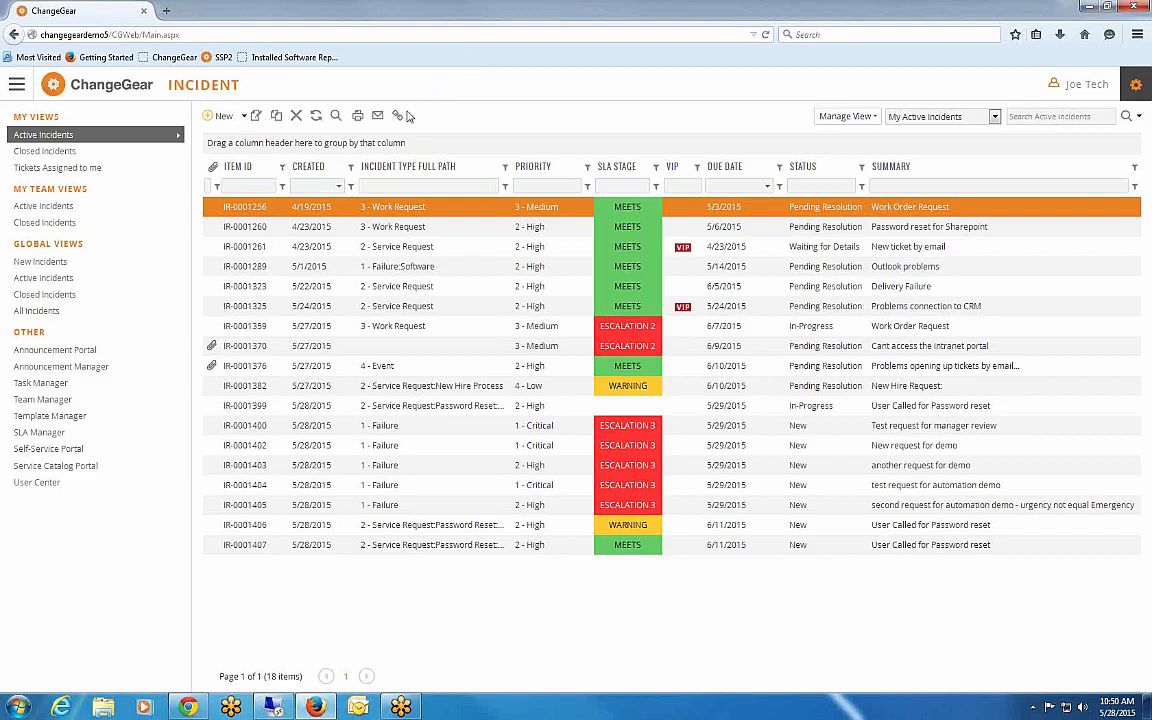
# - In the ChangeGear web client, refresh the active incidents and start a new incident with the Sales department employee as requester
pyautogui.click(316, 118)
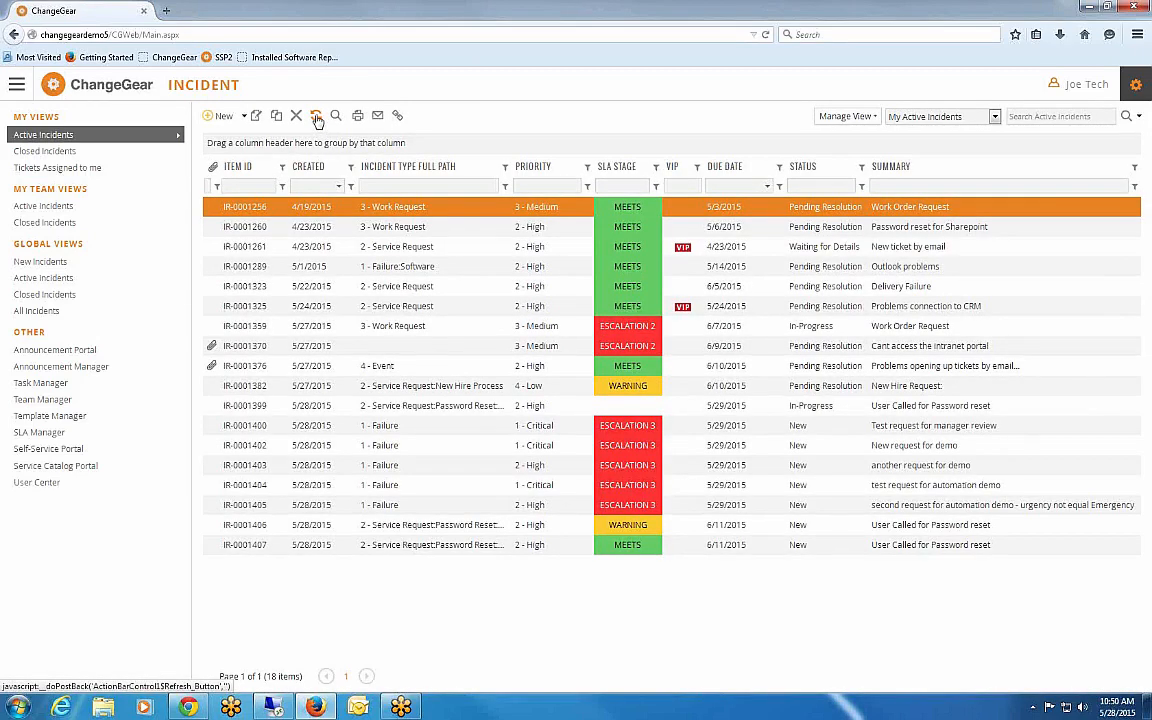
pyautogui.click(220, 117)
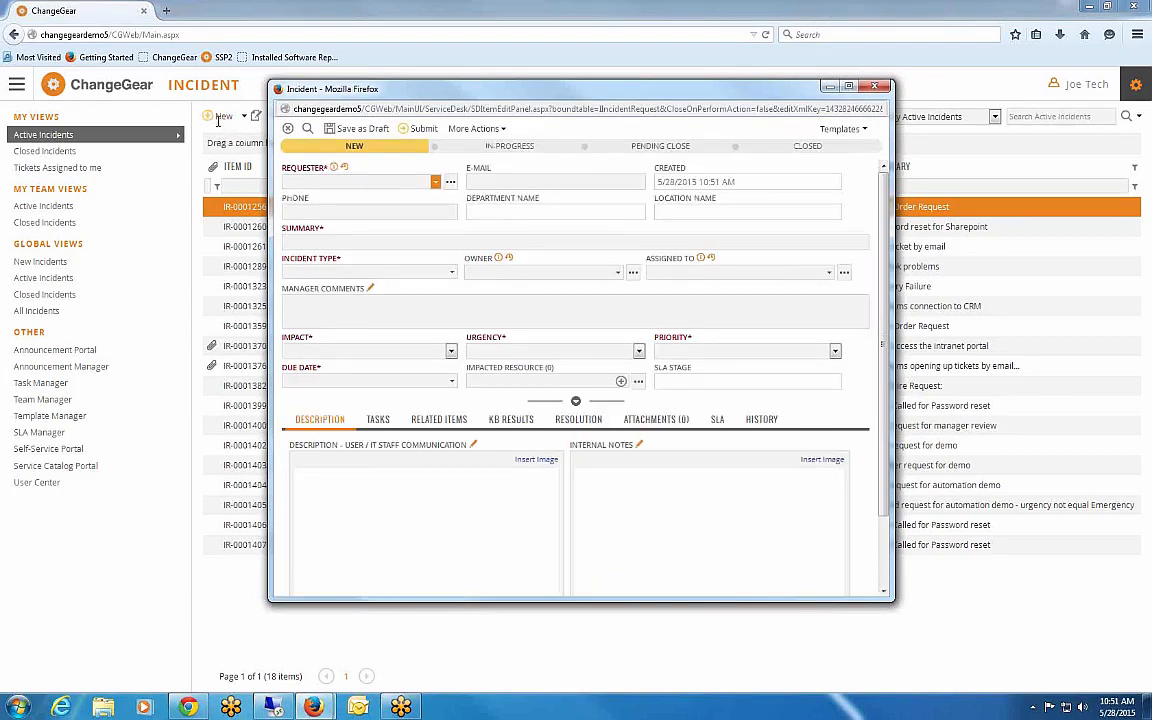
pyautogui.write('jaun')
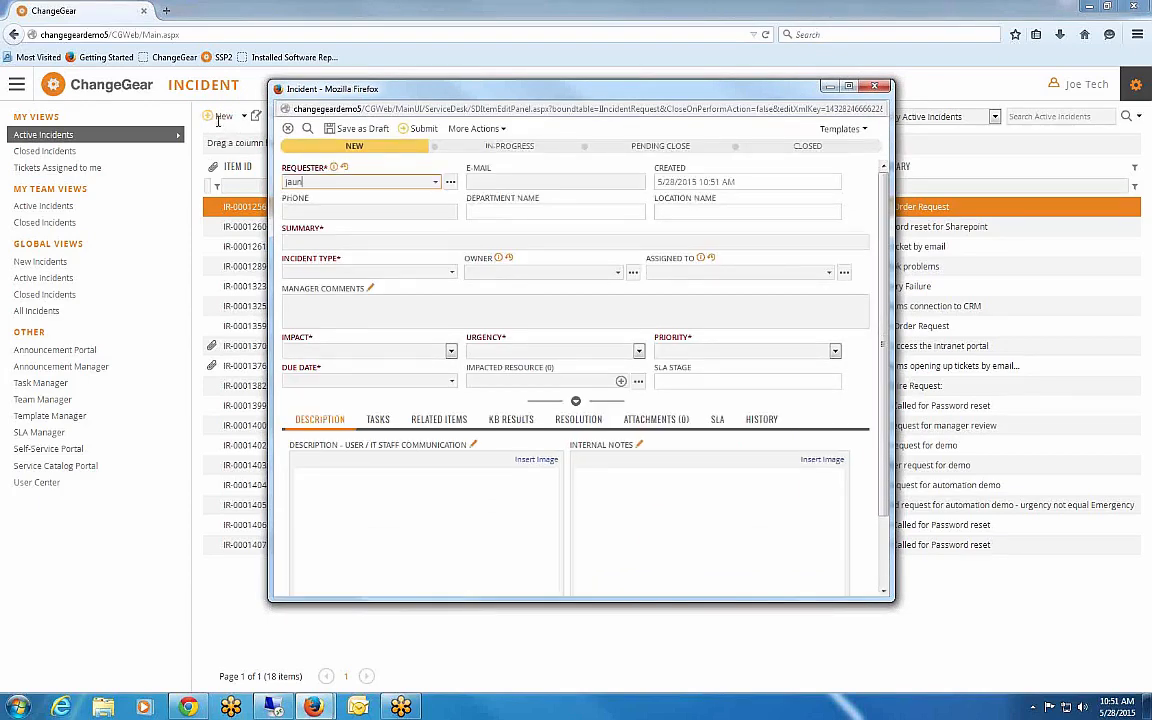
pyautogui.press('BackSpace')
pyautogui.press('BackSpace')
pyautogui.press('BackSpace')
pyautogui.write('uan')
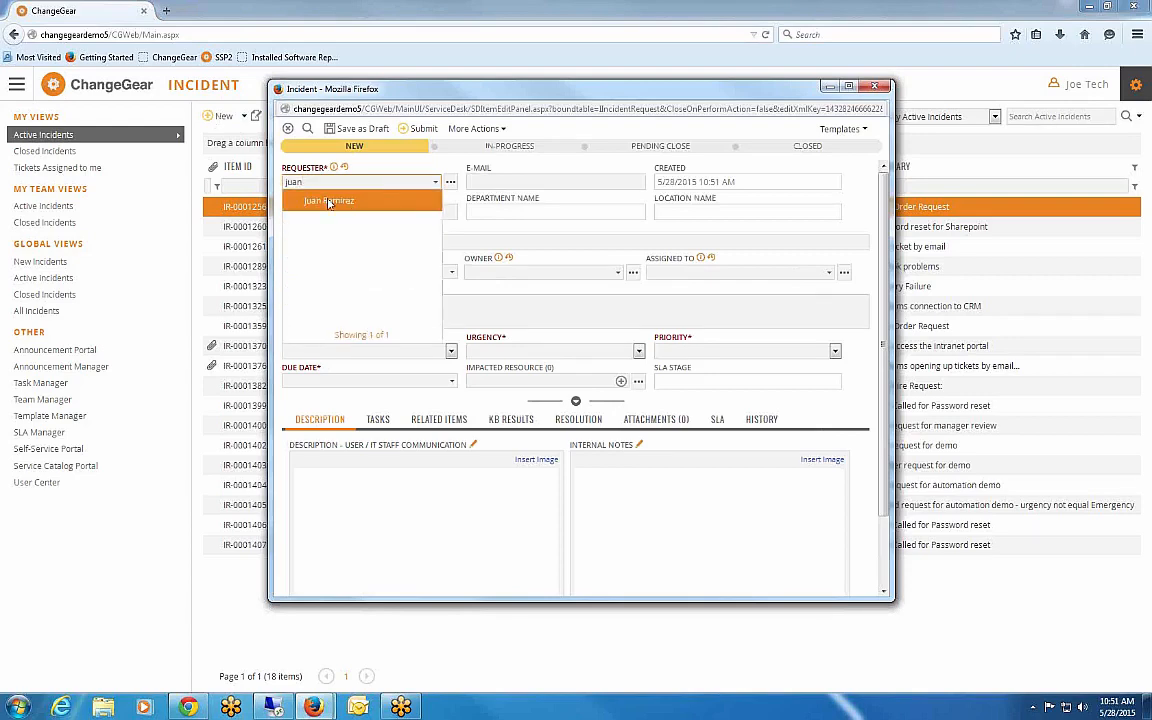
pyautogui.click(328, 201)
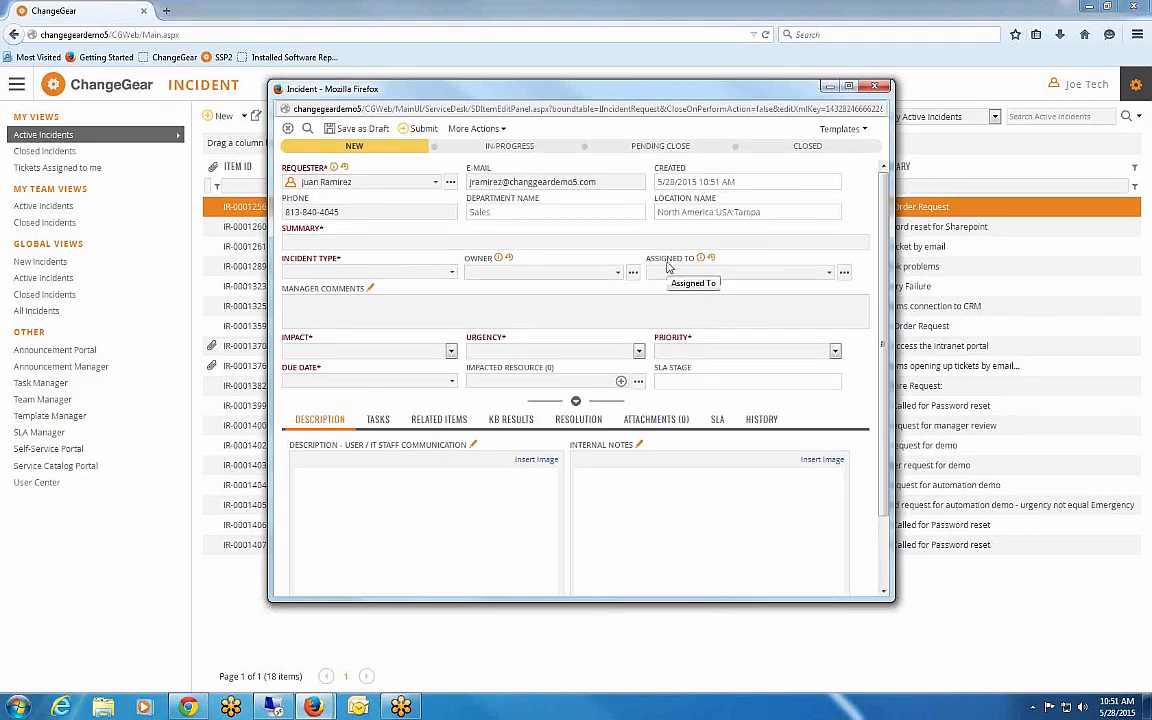
# - Check which manager is assigned in the requester's user profile, and close the profile
pyautogui.click(334, 168)
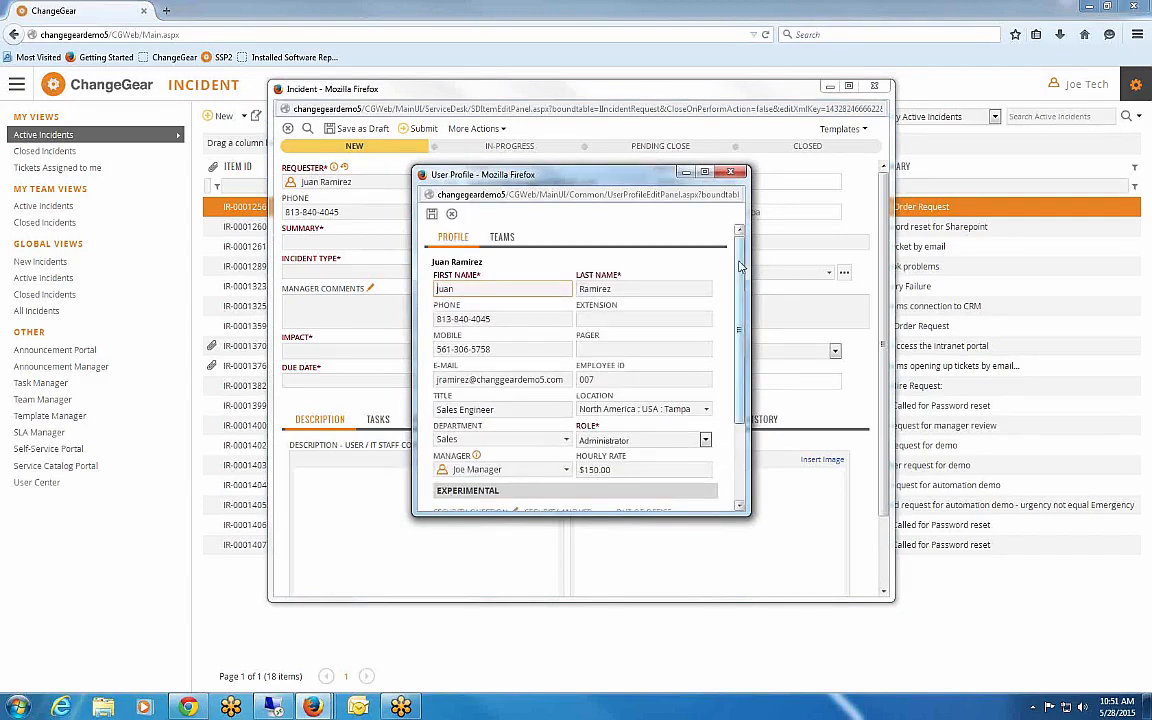
pyautogui.moveTo(741, 279); pyautogui.dragTo(743, 344)
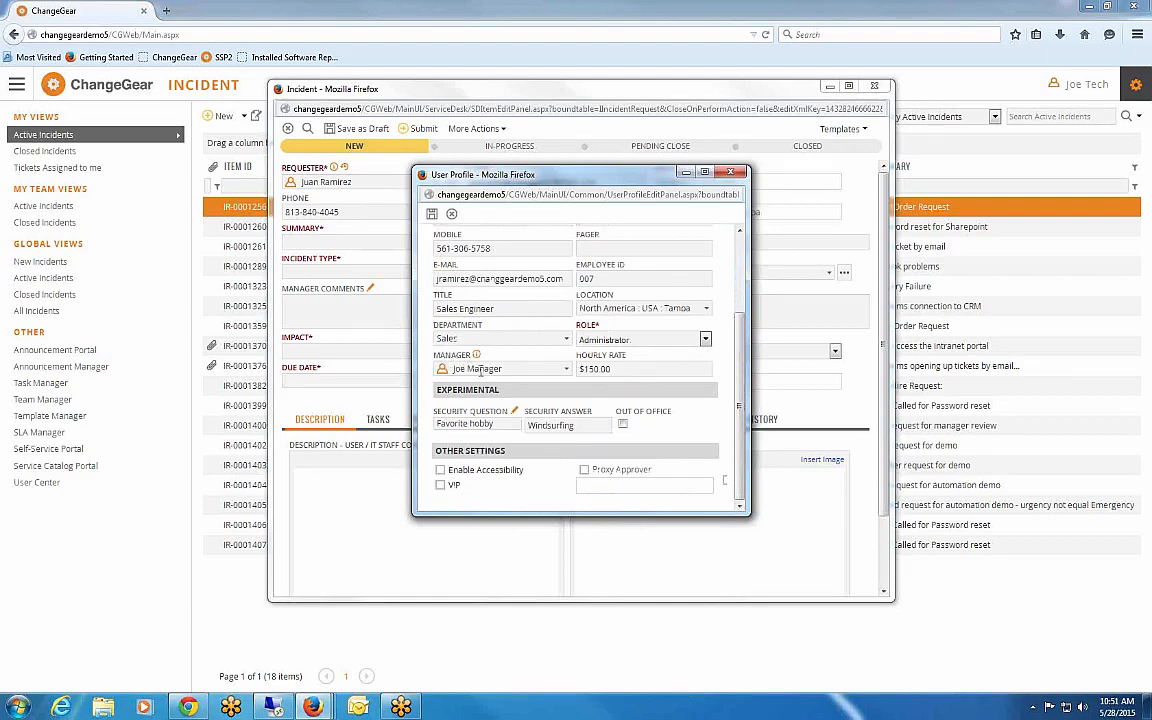
pyautogui.click(730, 174)
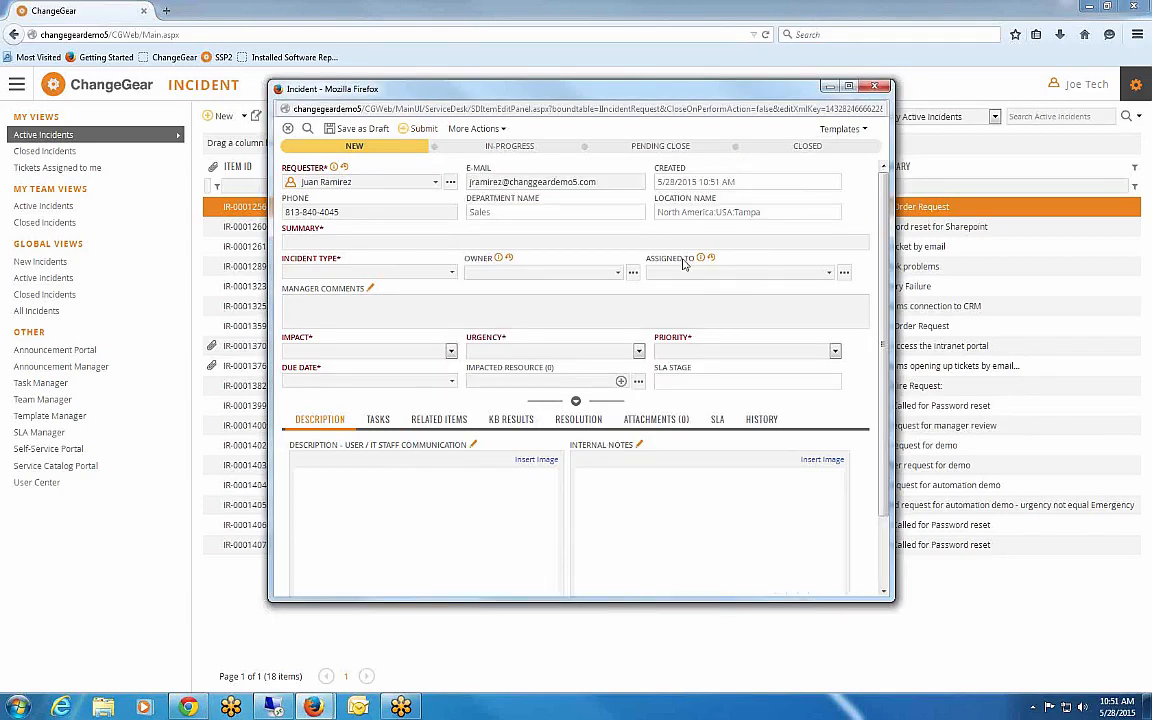
# - Enter the summary "New ticket for automation demo" and set incident type 1 - Failure, impact 3 - Minor and urgency 1 - Emergency
pyautogui.click(363, 240)
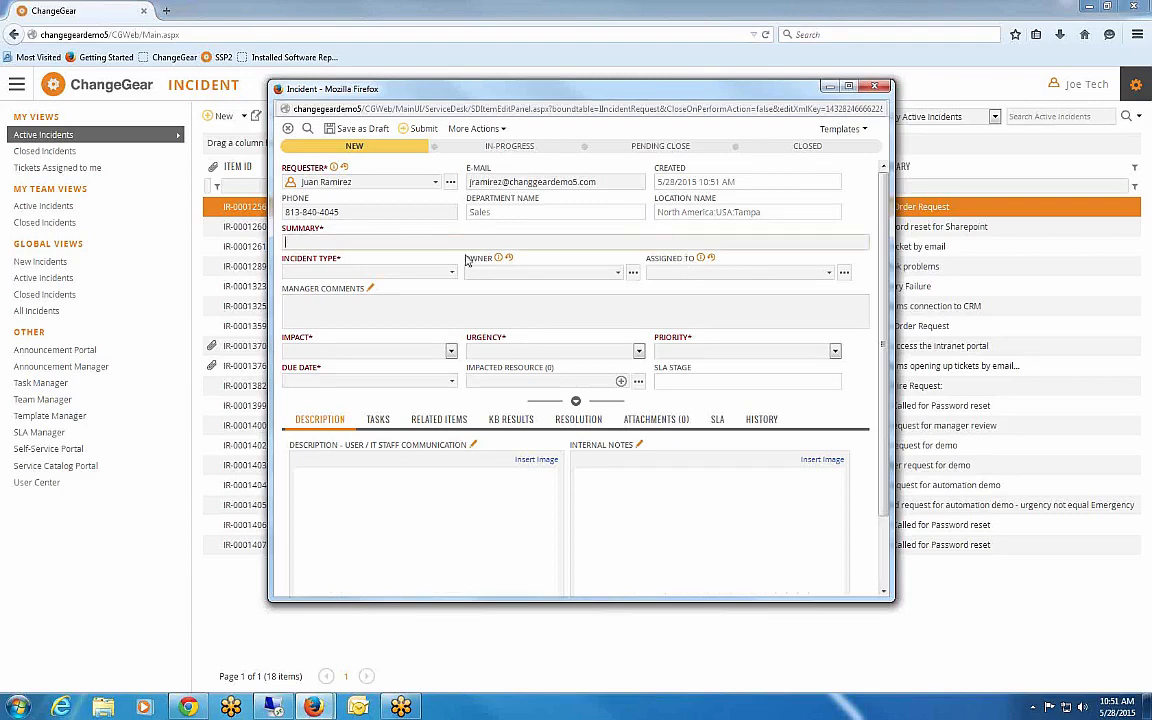
pyautogui.write('New ticket for automation demo')
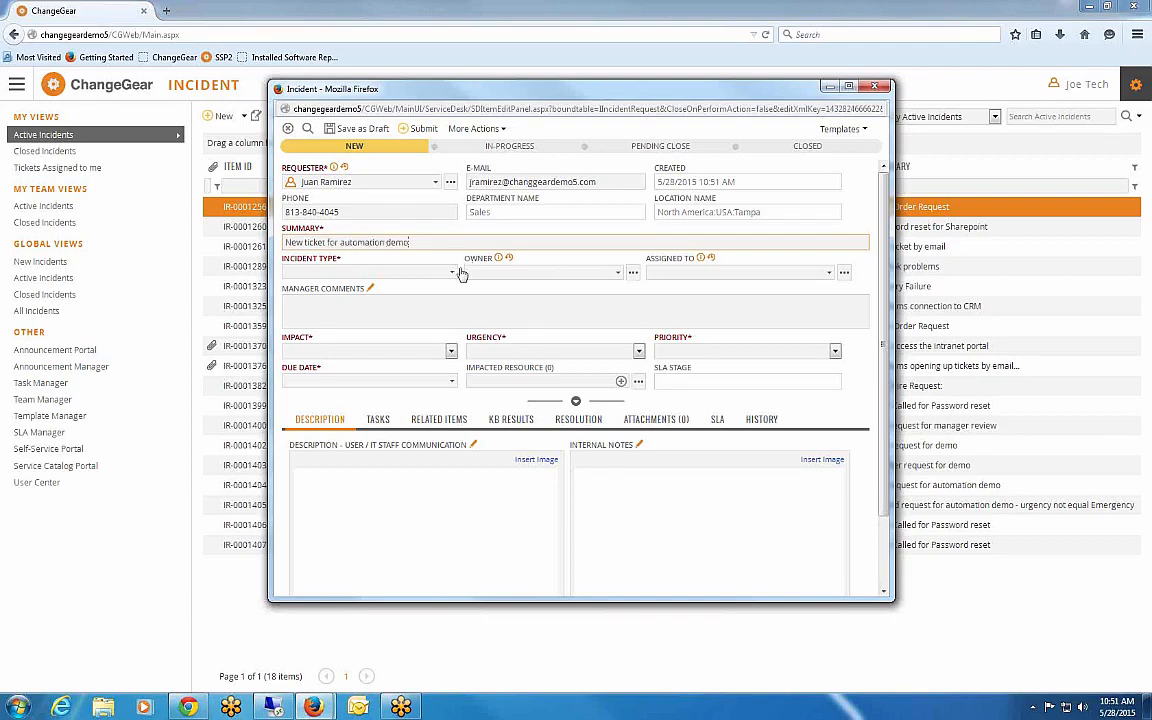
pyautogui.click(451, 272)
pyautogui.click(355, 291)
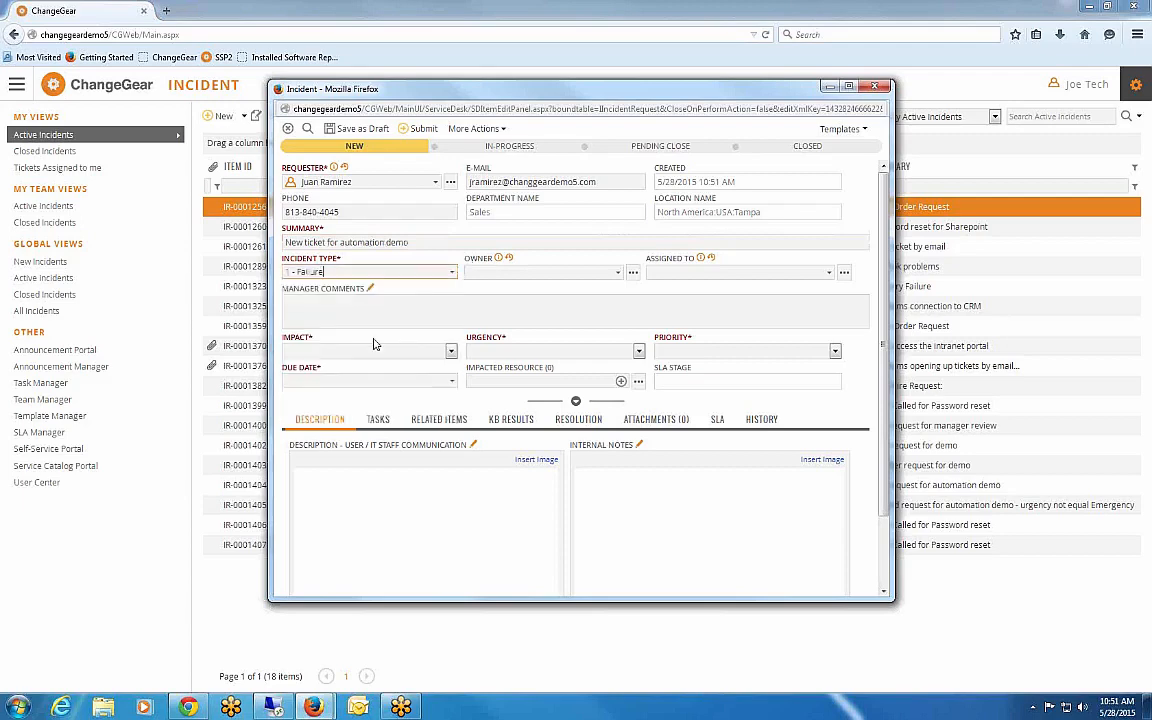
pyautogui.click(360, 351)
pyautogui.click(304, 394)
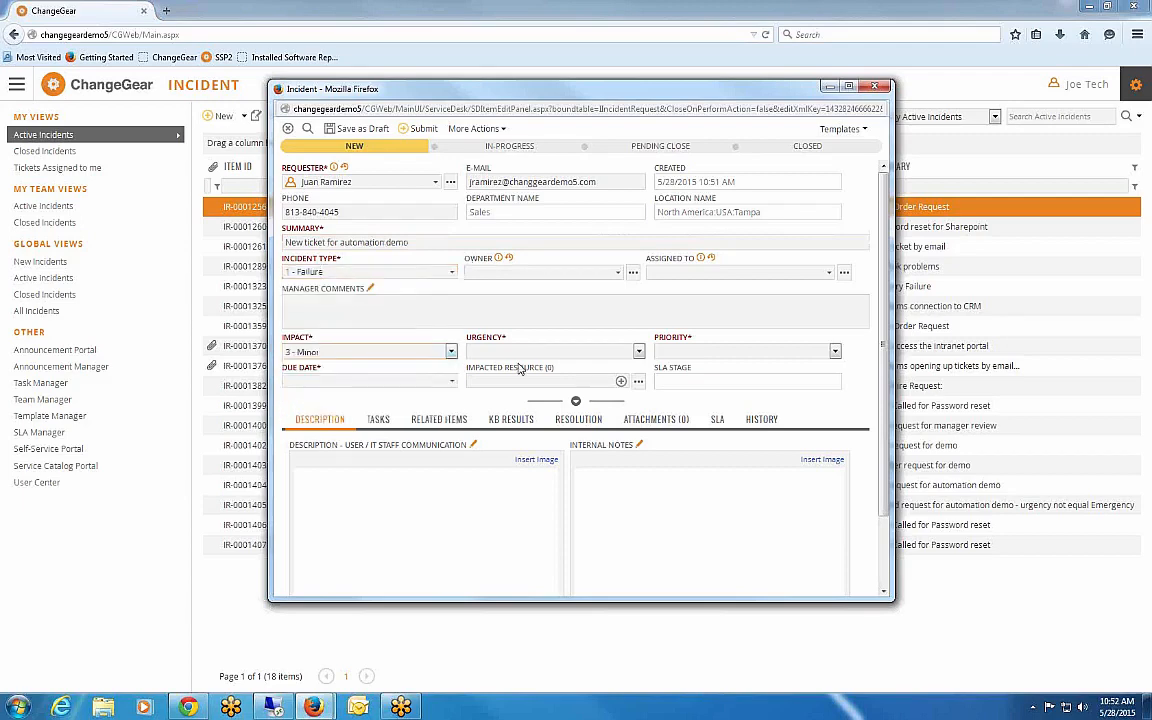
pyautogui.click(528, 354)
pyautogui.click(520, 374)
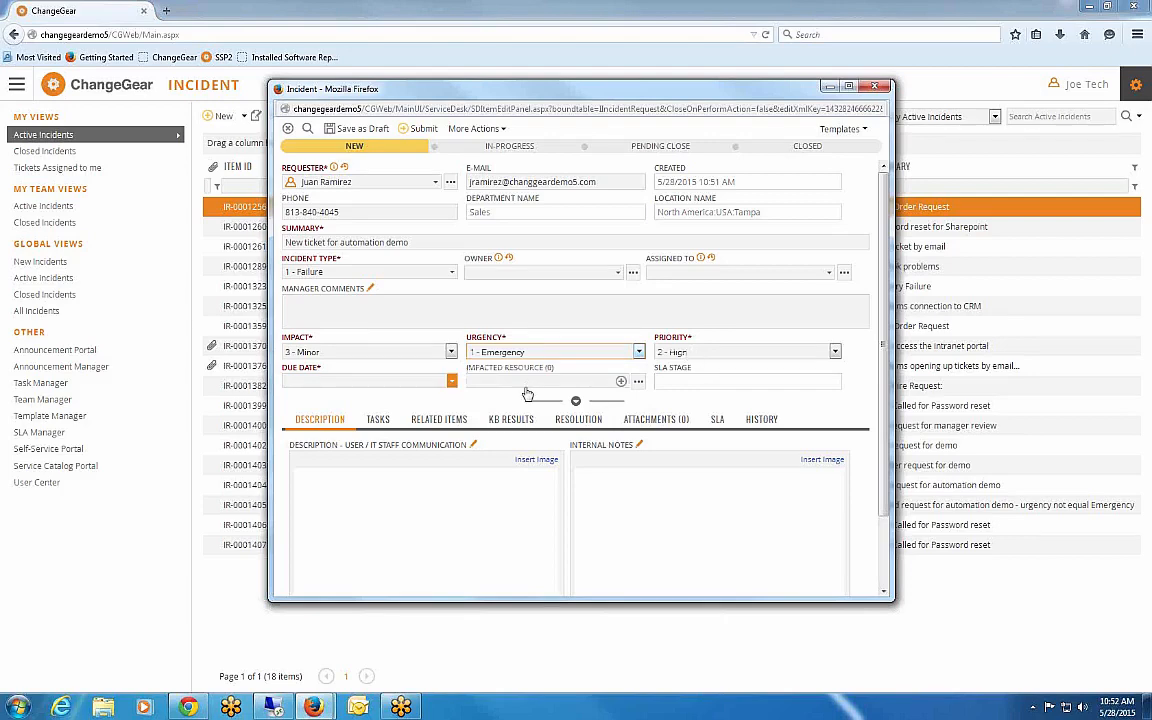
# - Set the emergency incident's due date to 5/30/2015 11:59 PM, submit it, and close its window after checking the status and assignee
pyautogui.click(451, 381)
pyautogui.click(460, 496)
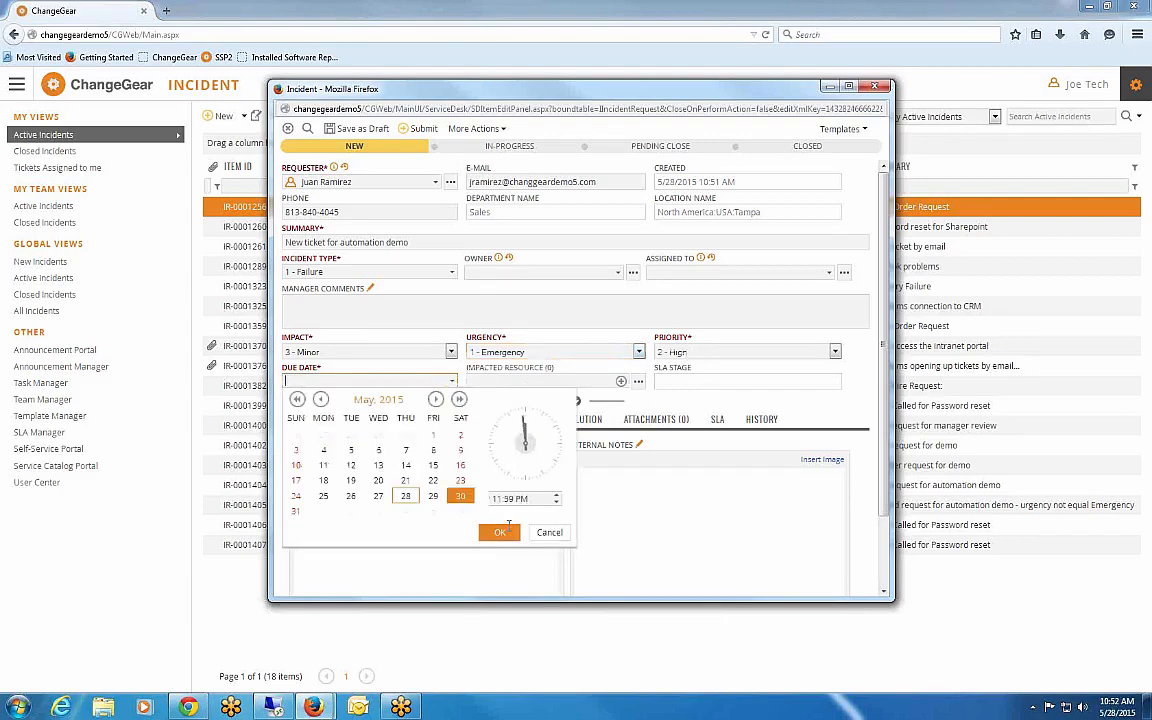
pyautogui.click(500, 532)
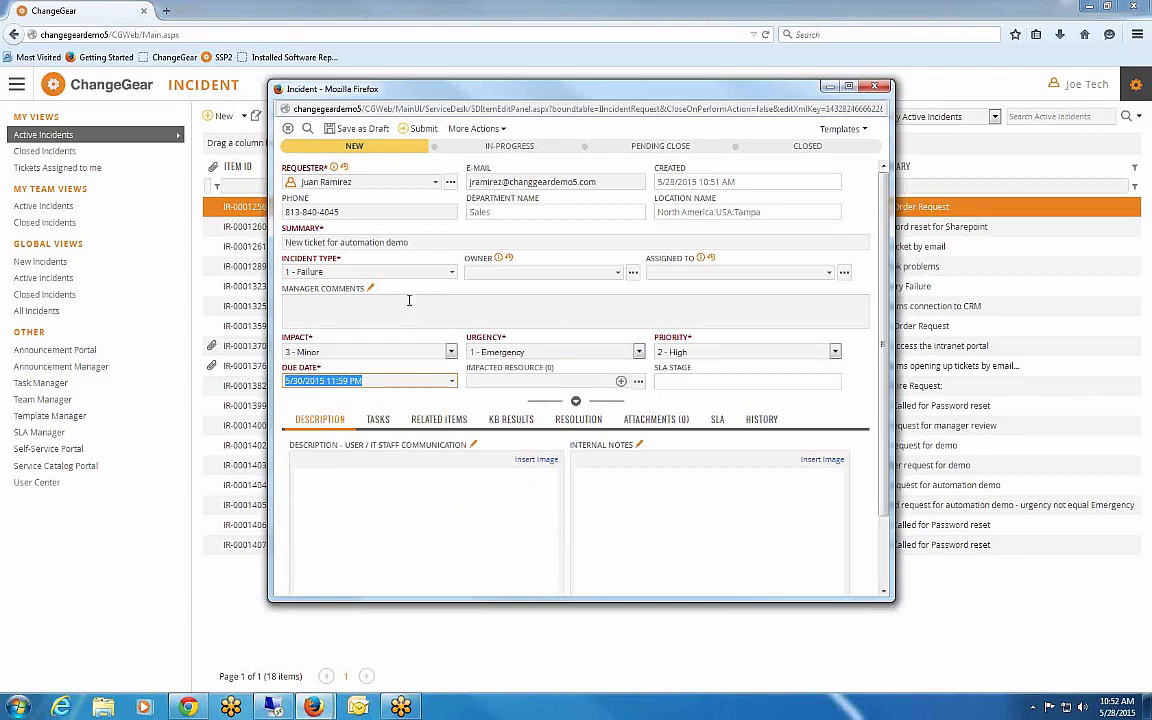
pyautogui.click(418, 134)
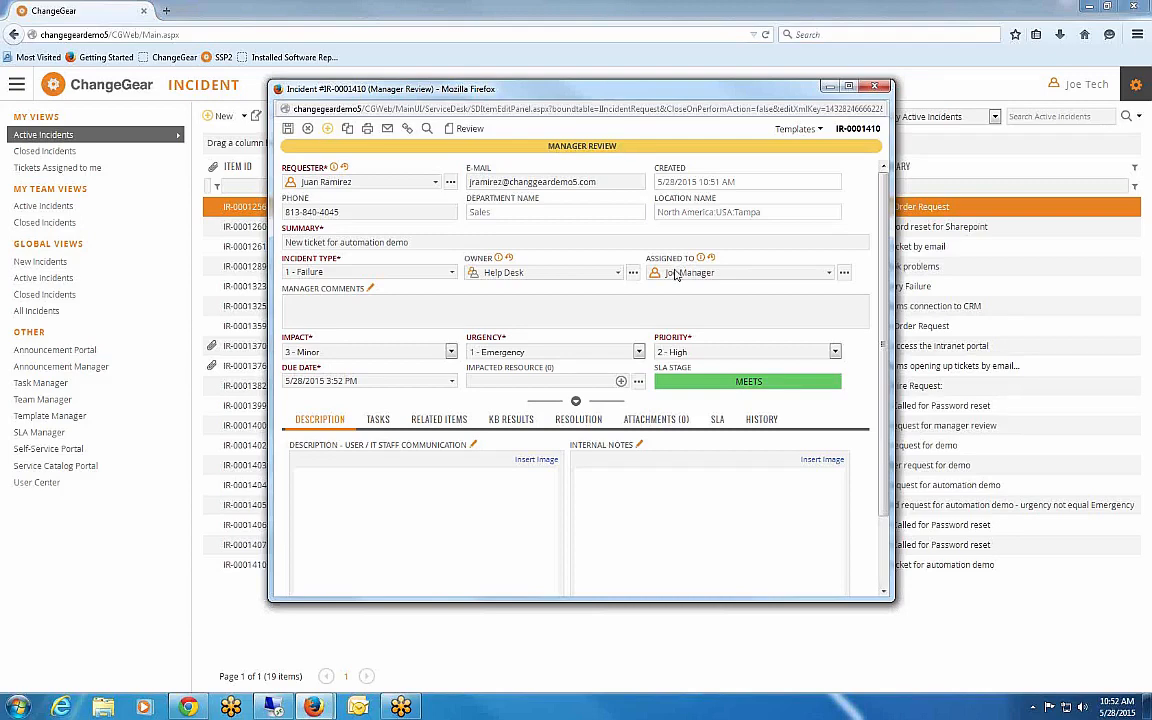
pyautogui.click(862, 90)
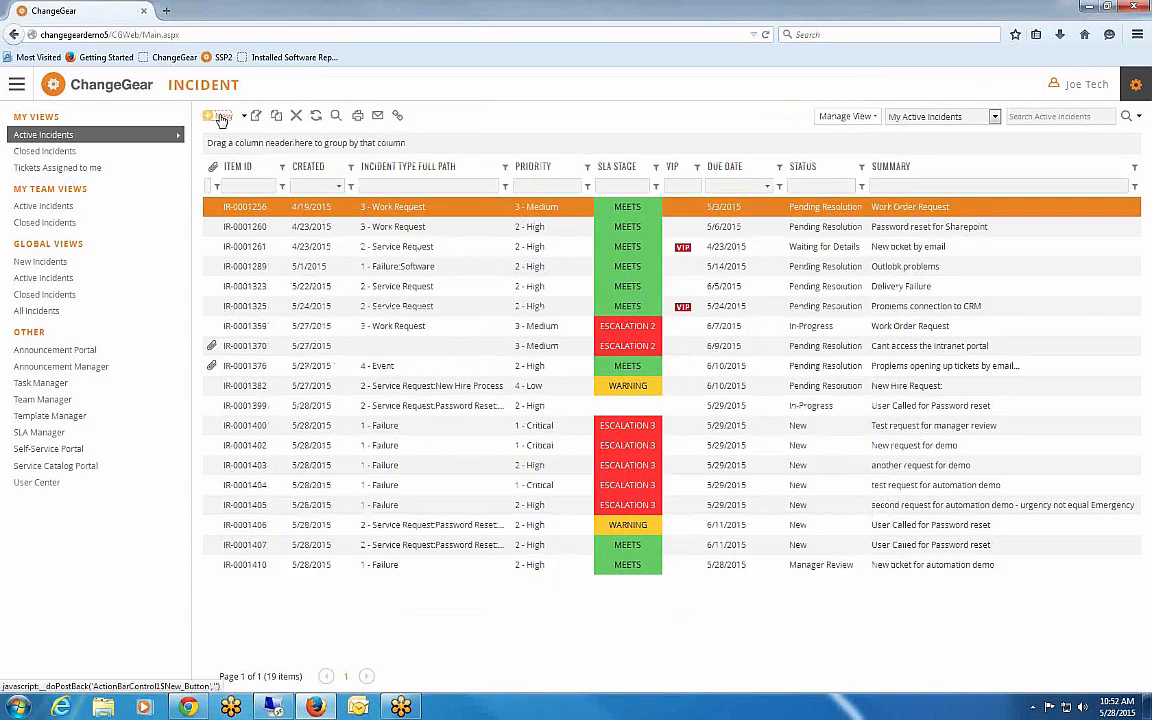
# - Start a second new incident with the same Sales department employee as requester
pyautogui.click(222, 117)
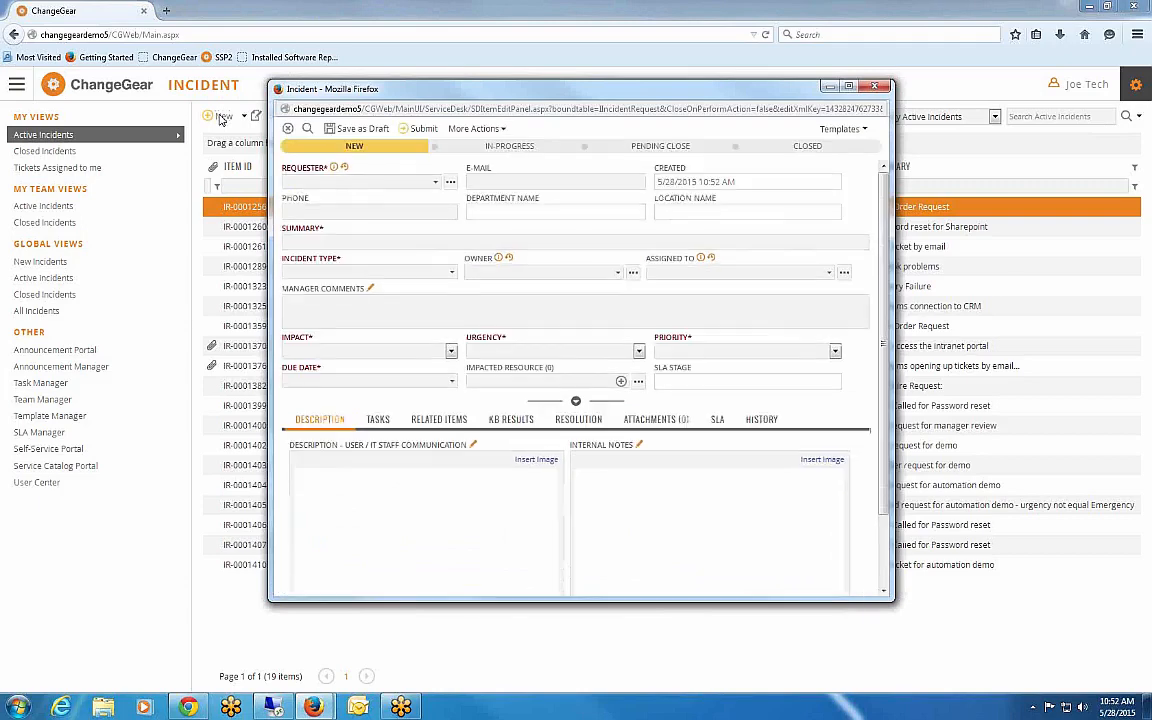
pyautogui.click(351, 182)
pyautogui.write('je')
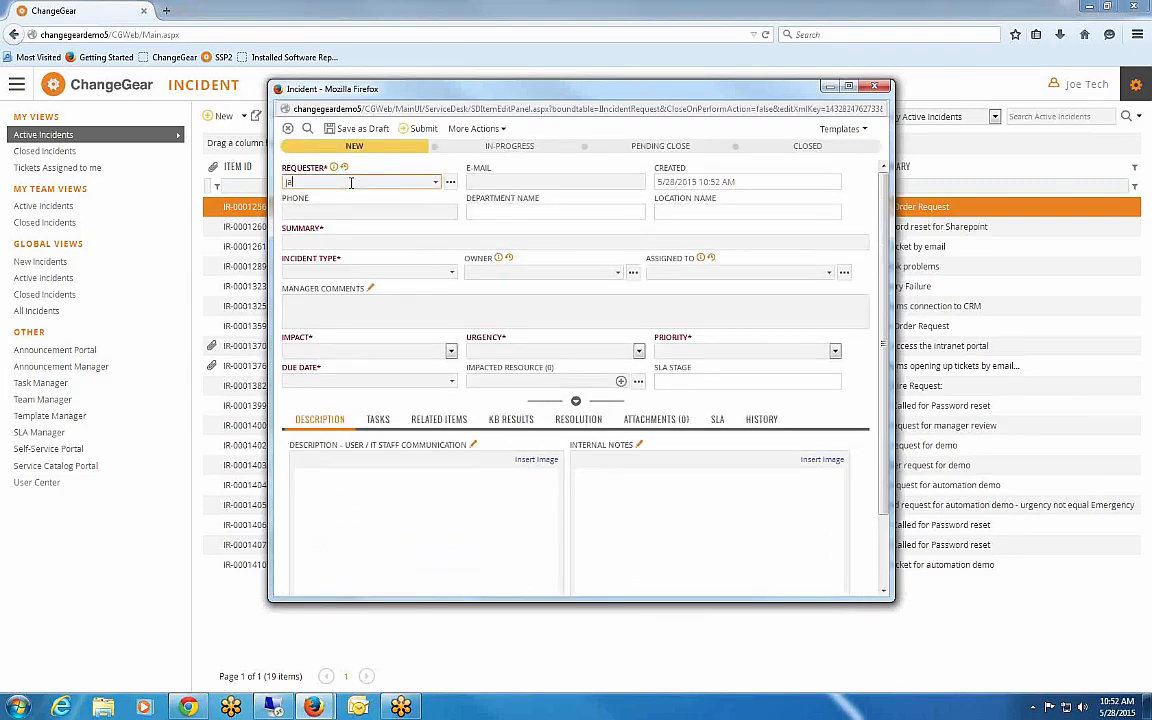
pyautogui.write('an')
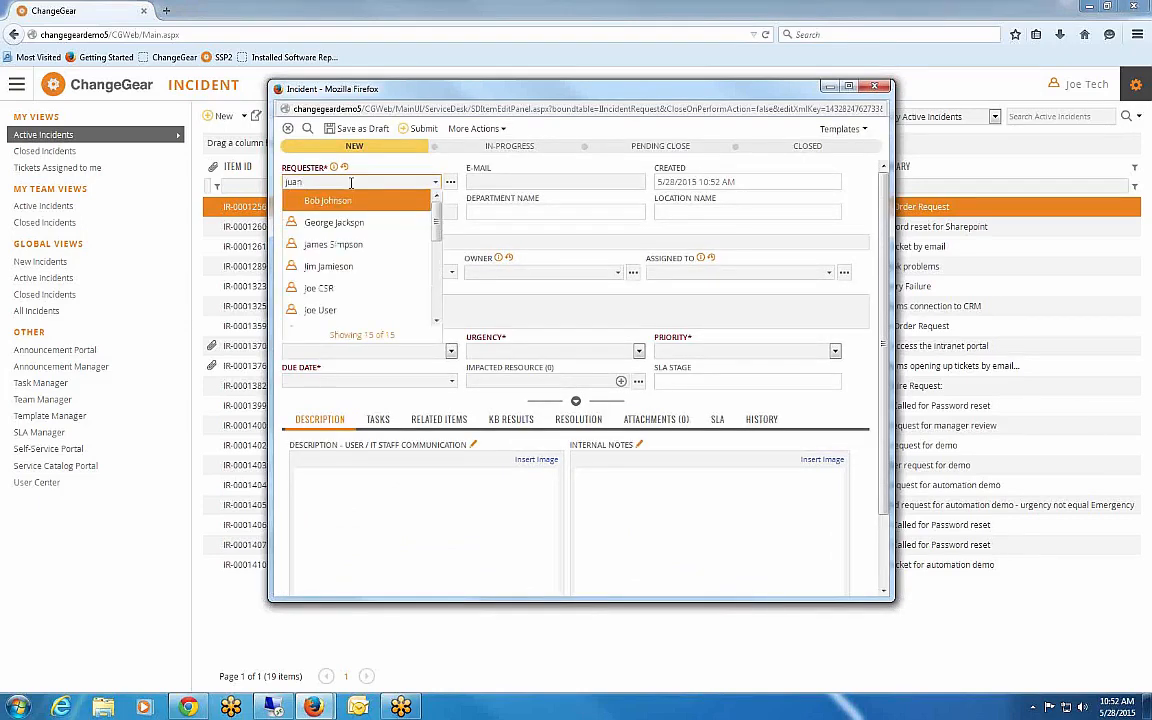
pyautogui.click(339, 206)
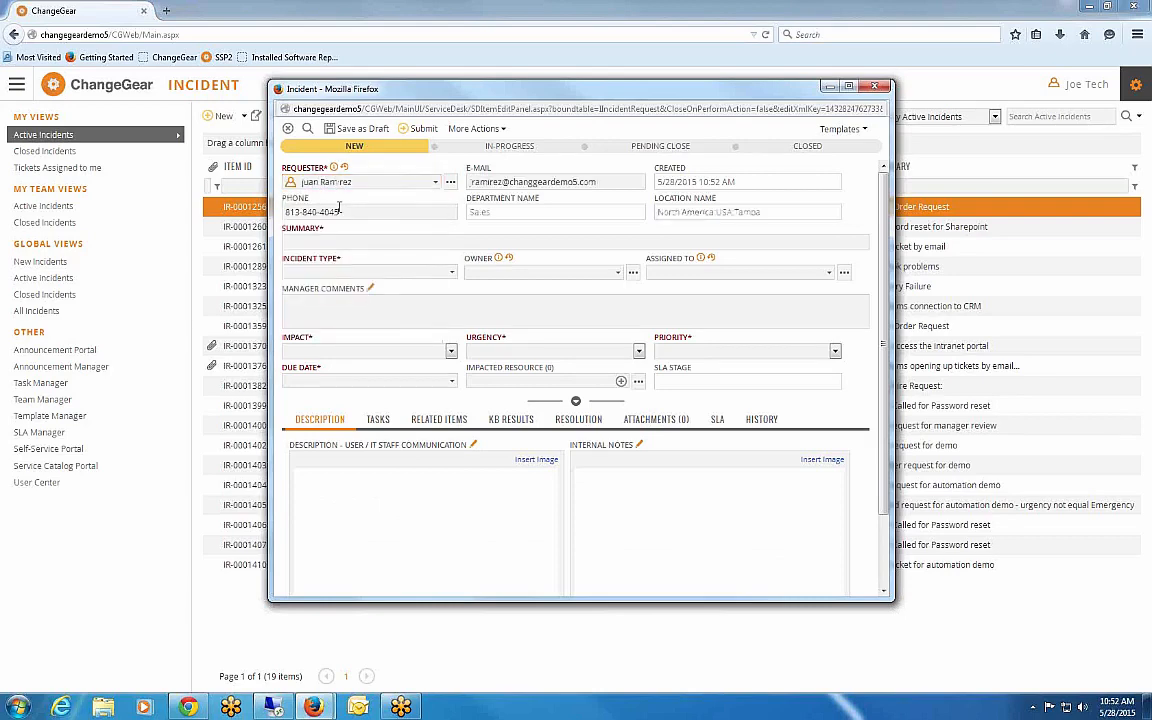
# - Enter the summary "Second ticket for automation demo" and set incident type 1 - Failure, impact 3 - Minor and urgency 4 - Low
pyautogui.click(478, 239)
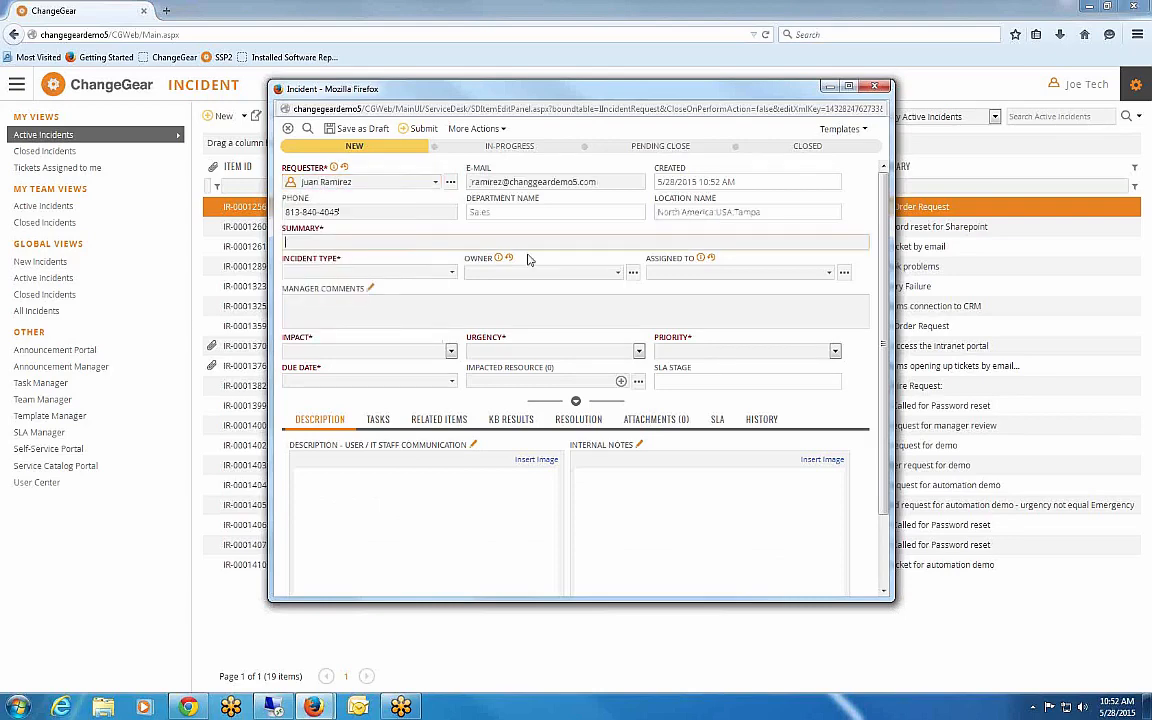
pyautogui.write('Second co')
pyautogui.write('cket for automat')
pyautogui.write('ion demo')
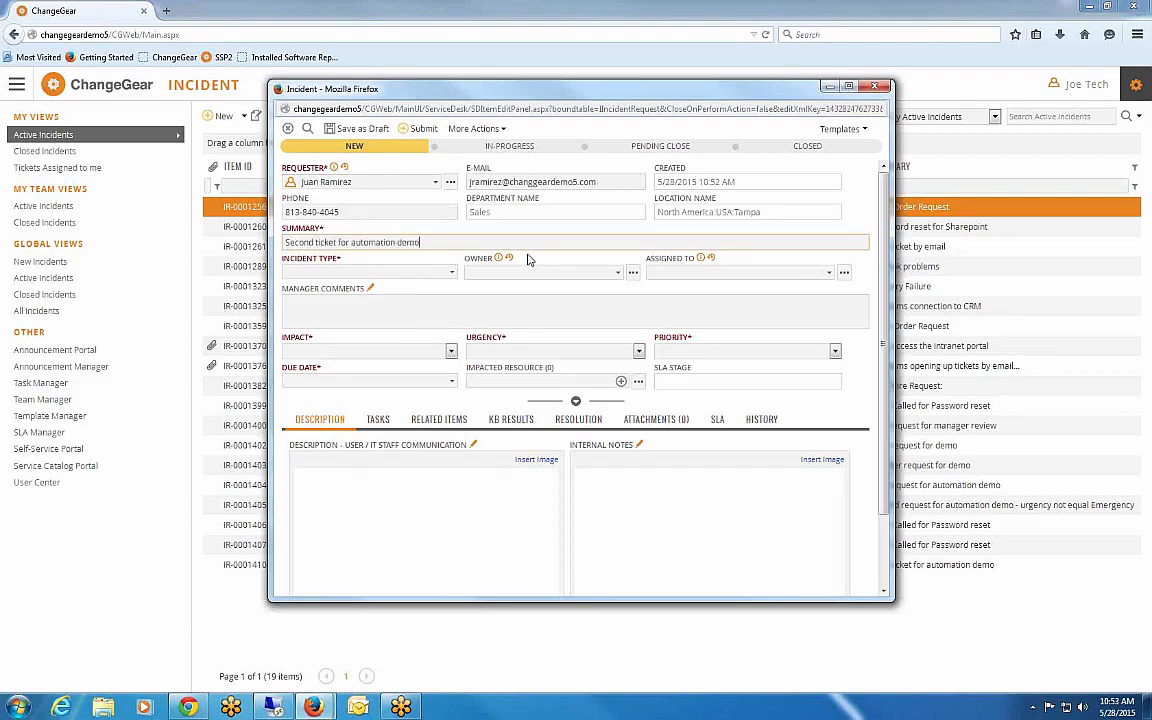
pyautogui.click(451, 271)
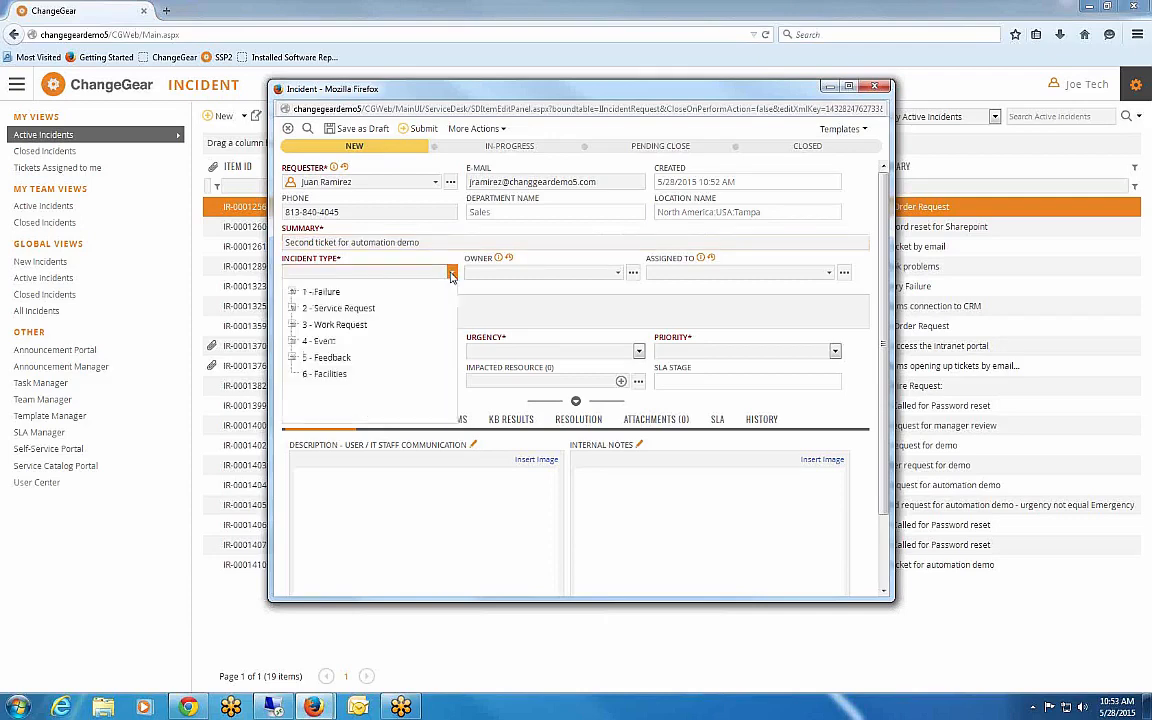
pyautogui.click(330, 291)
pyautogui.click(451, 351)
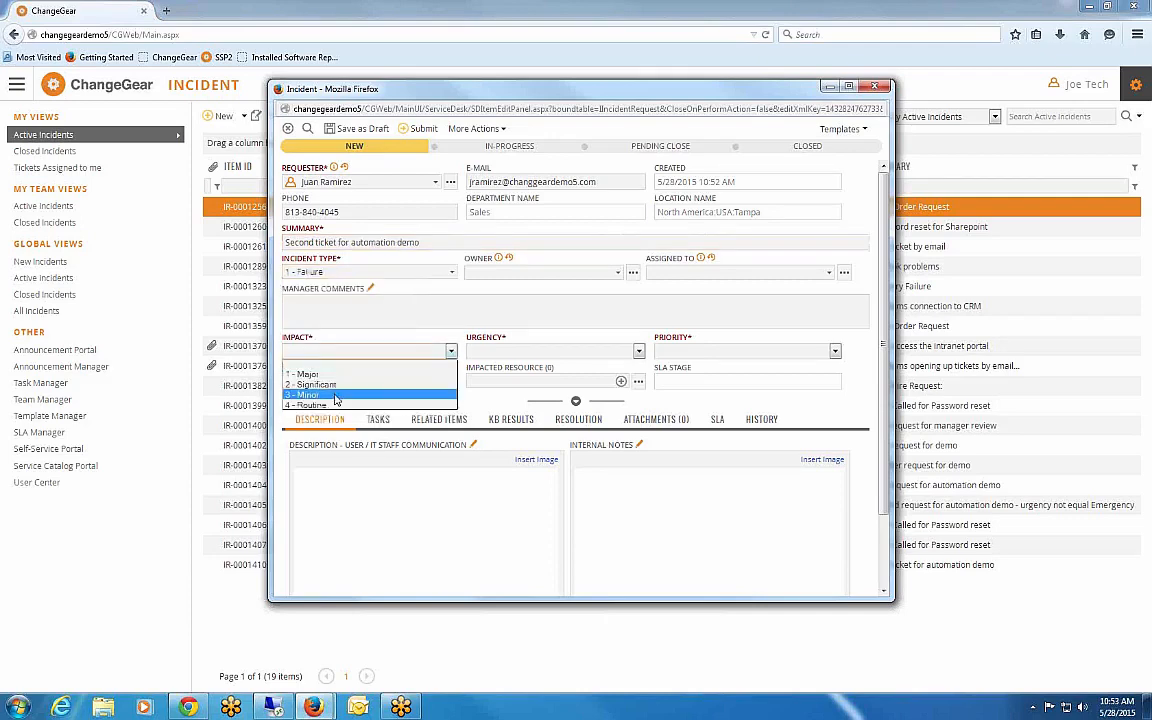
pyautogui.click(420, 401)
pyautogui.click(638, 351)
pyautogui.click(490, 402)
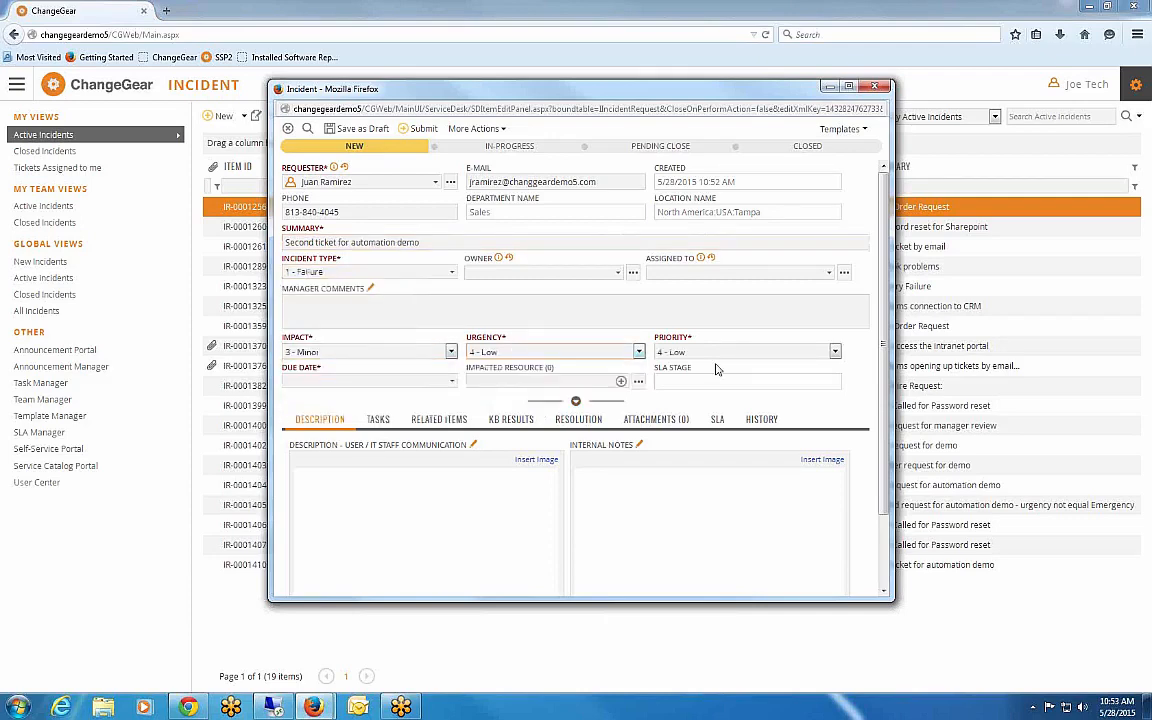
# - Set the low-urgency incident's due date to 5/29/2015 11:59 PM, submit it, and close its window after checking the status and assignee
pyautogui.click(405, 381)
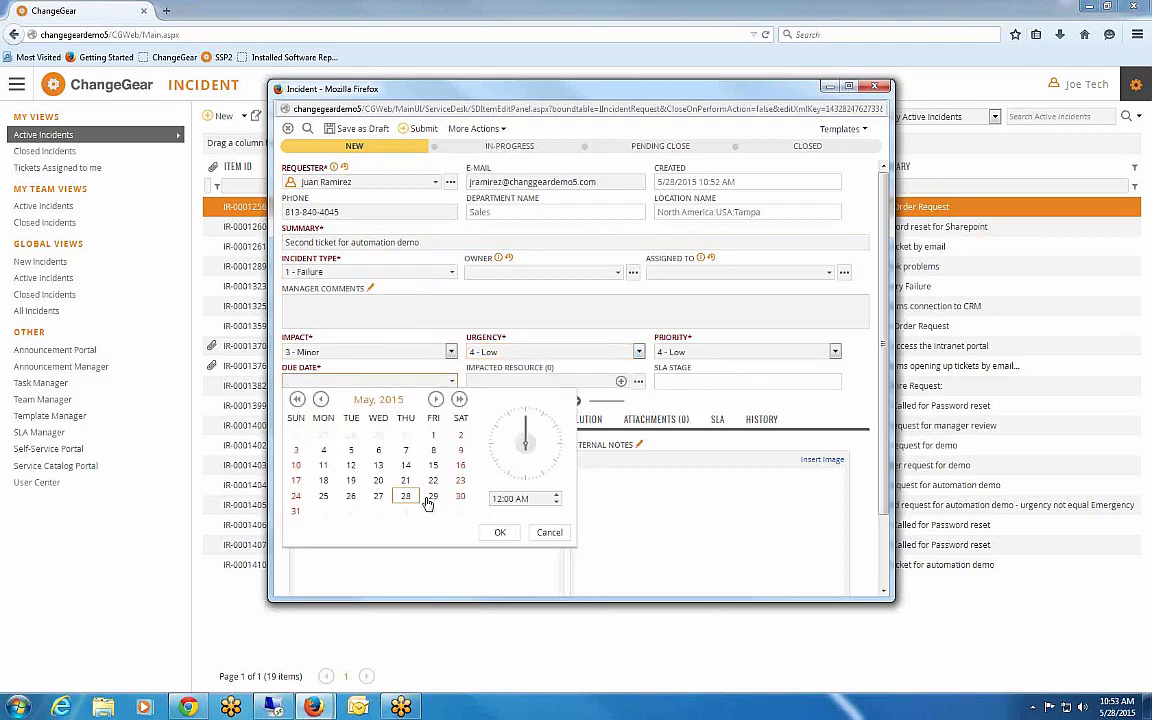
pyautogui.click(432, 497)
pyautogui.click(500, 532)
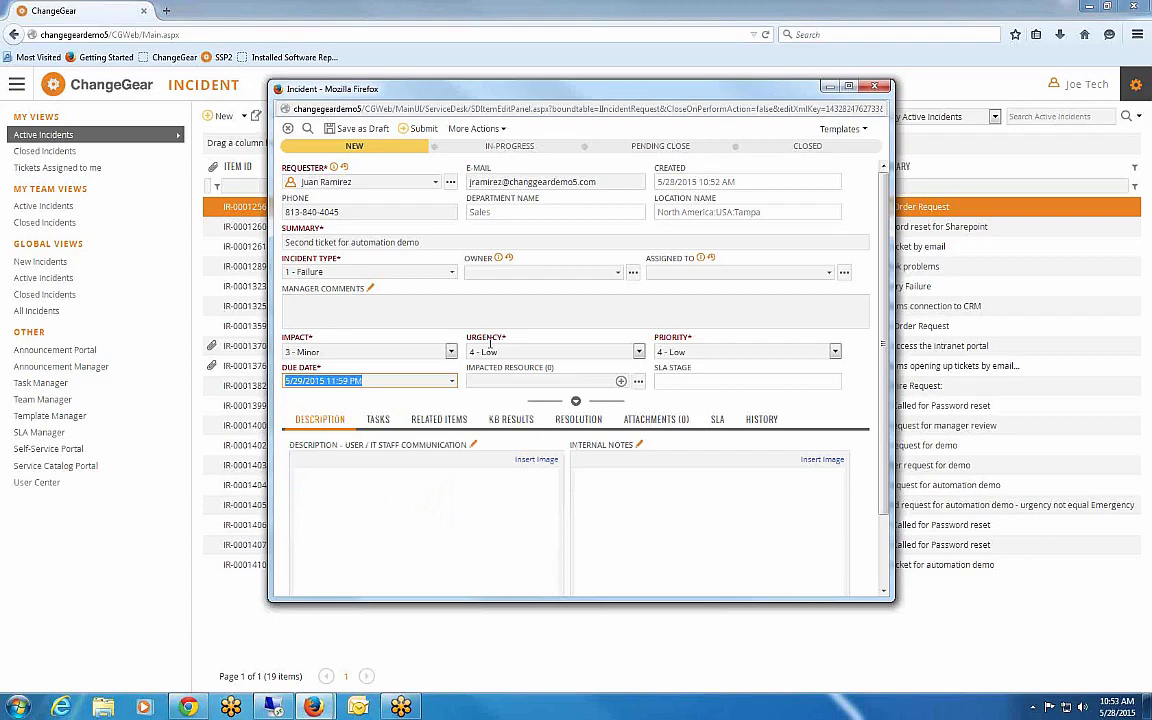
pyautogui.click(412, 133)
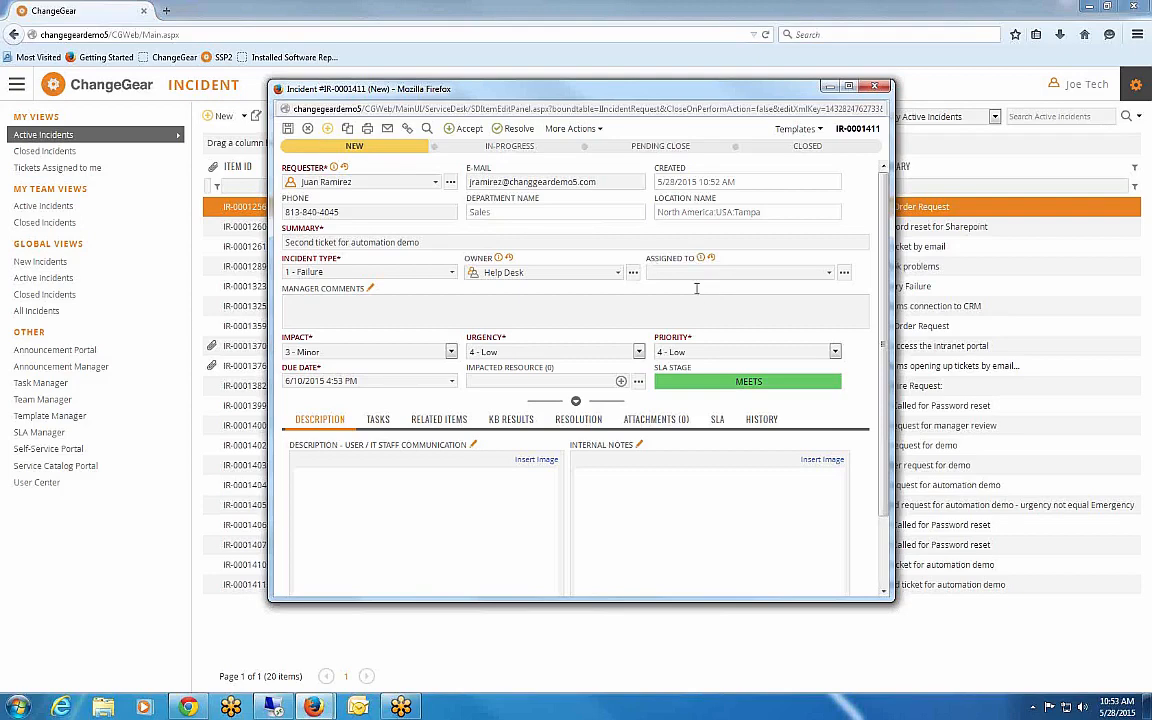
pyautogui.click(876, 90)
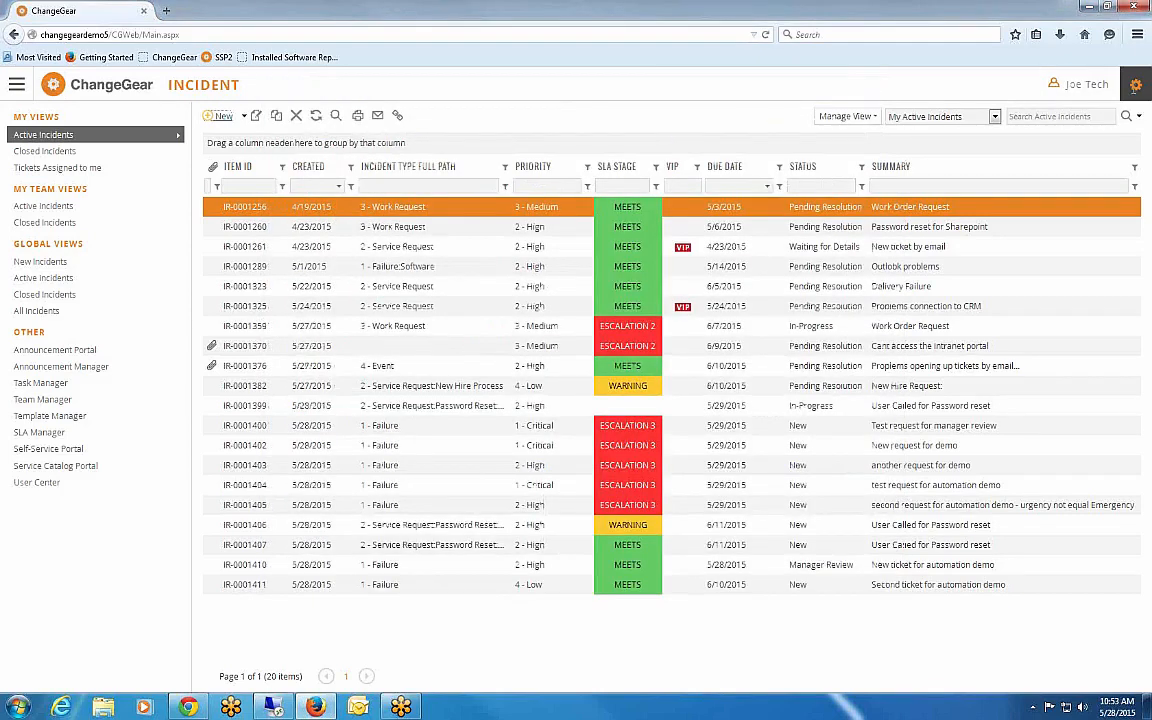
# - Log out of the technician account and log in with the manager's user name and password
pyautogui.click(1087, 84)
pyautogui.click(990, 141)
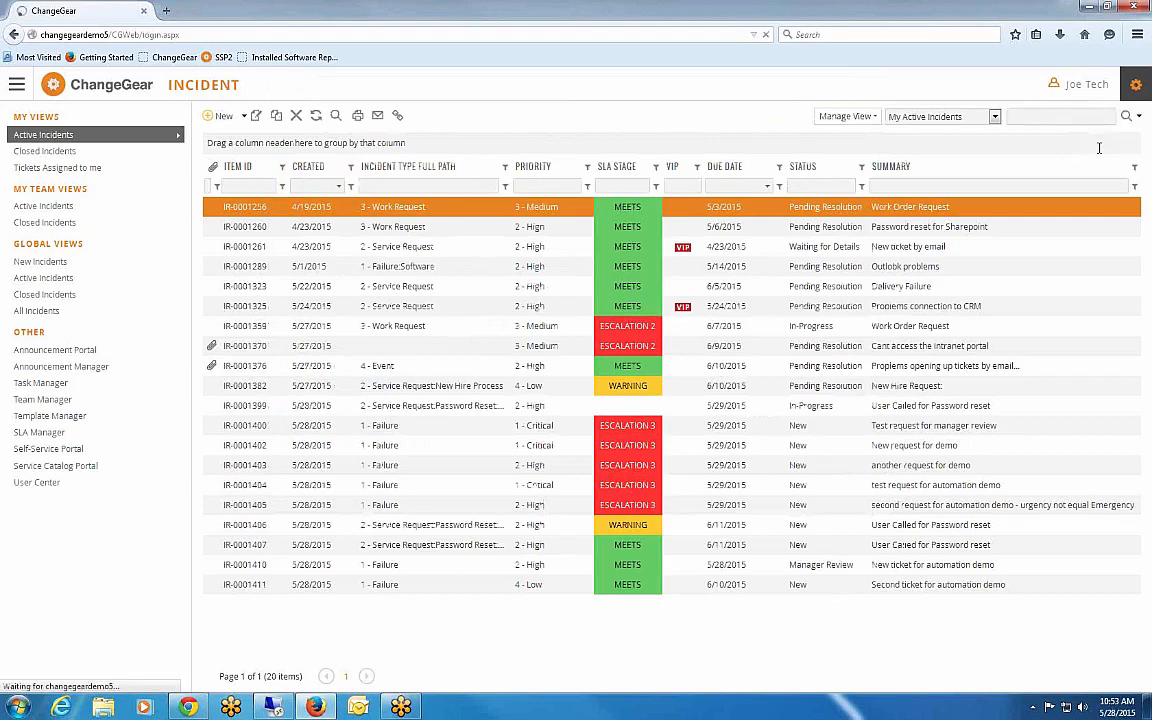
pyautogui.write('jmanager')
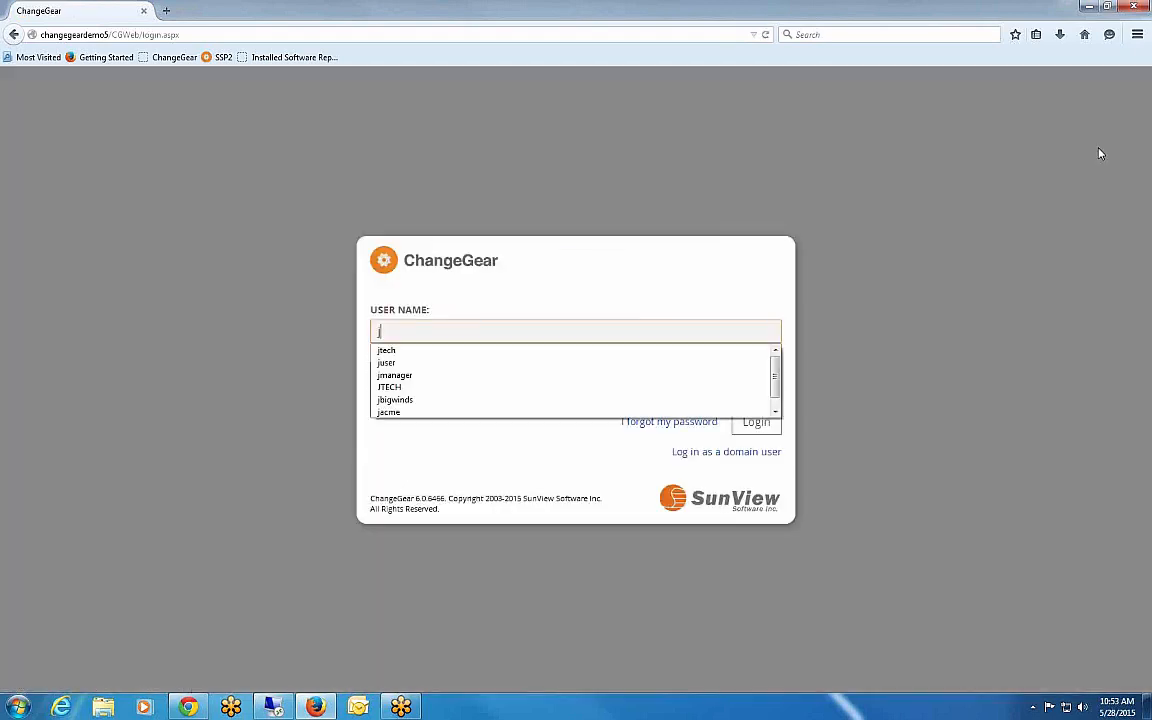
pyautogui.press('Tab')
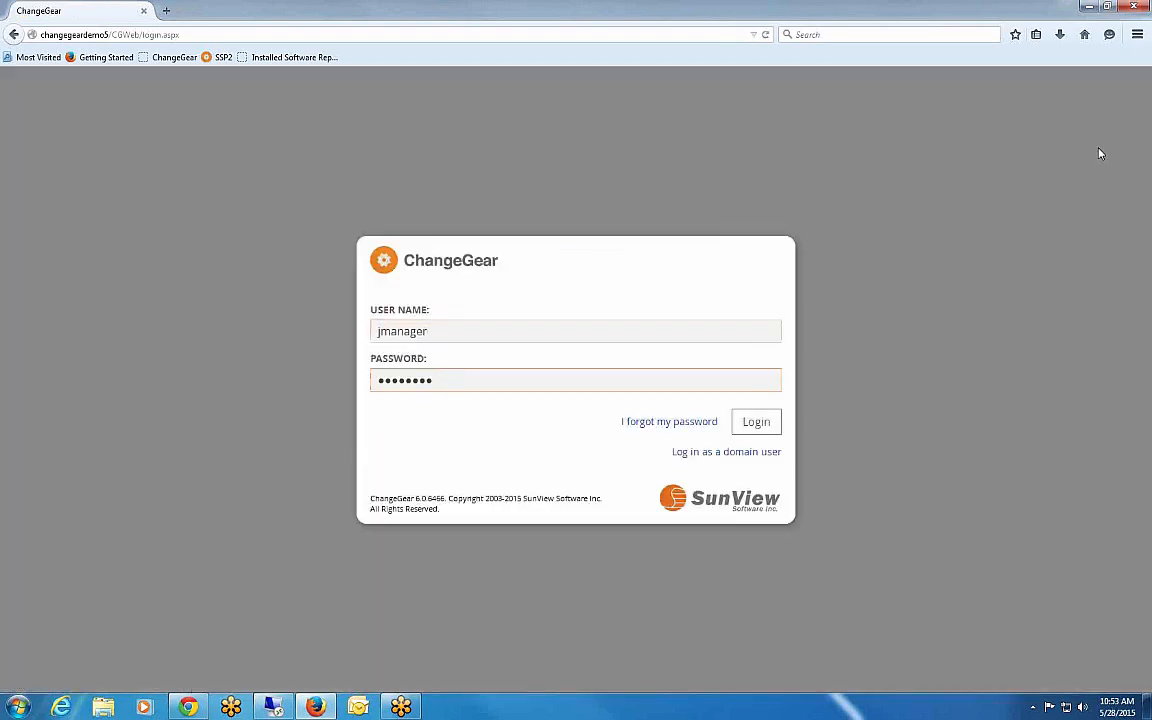
pyautogui.press('Return')
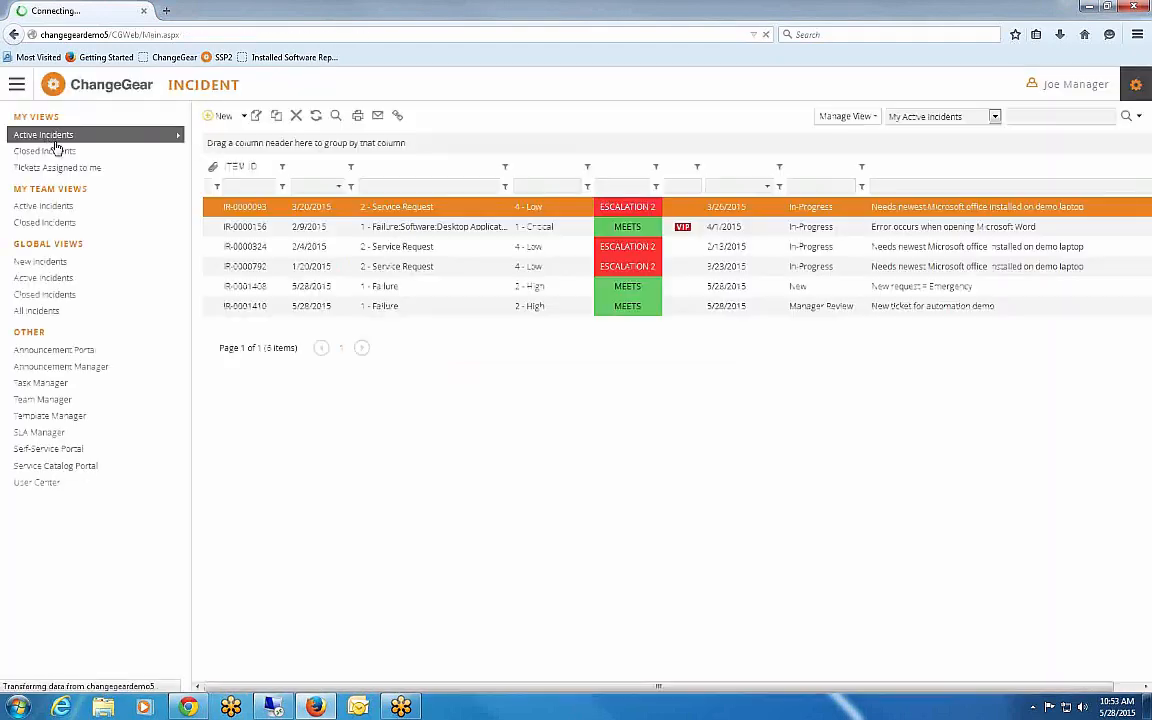
# - Sort the manager's active incidents by item ID in descending order and open the "New ticket for automation demo" incident
pyautogui.click(230, 166)
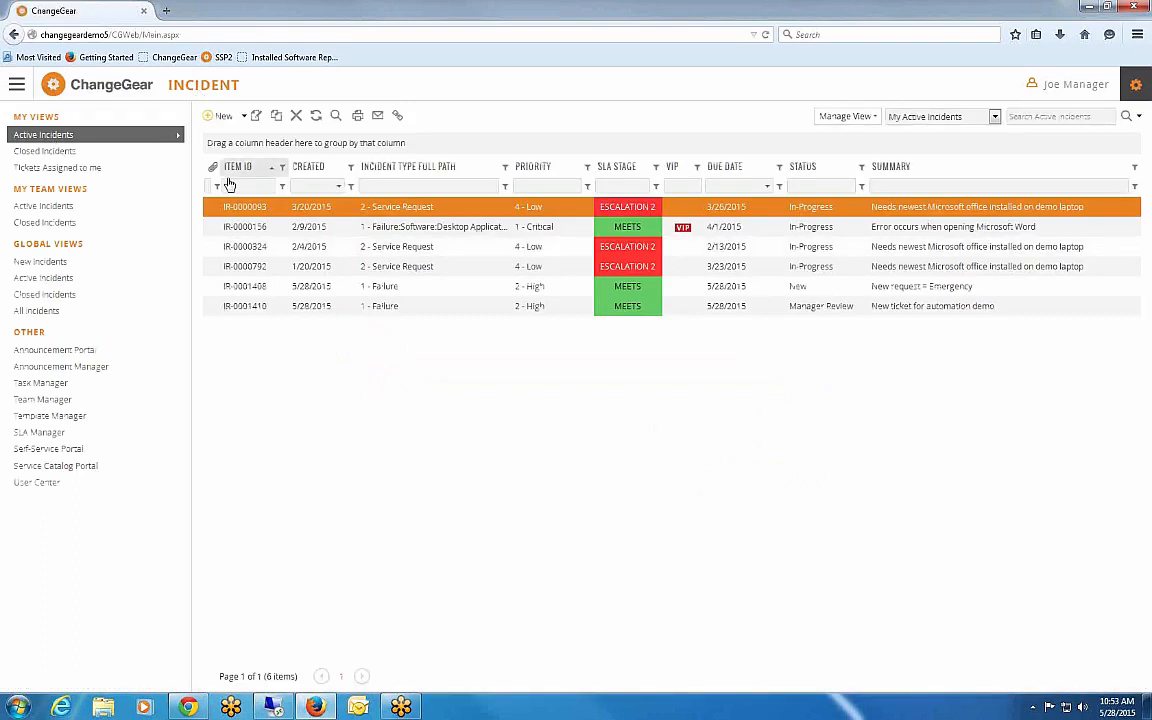
pyautogui.click(246, 168)
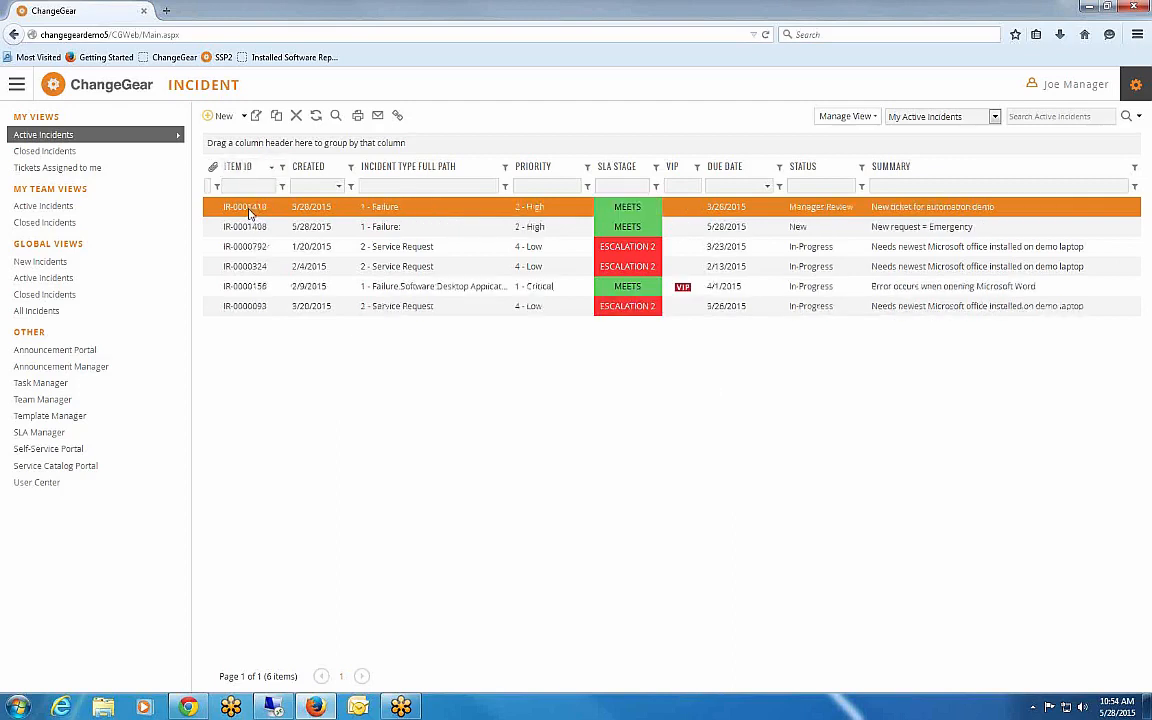
pyautogui.doubleClick(531, 209)
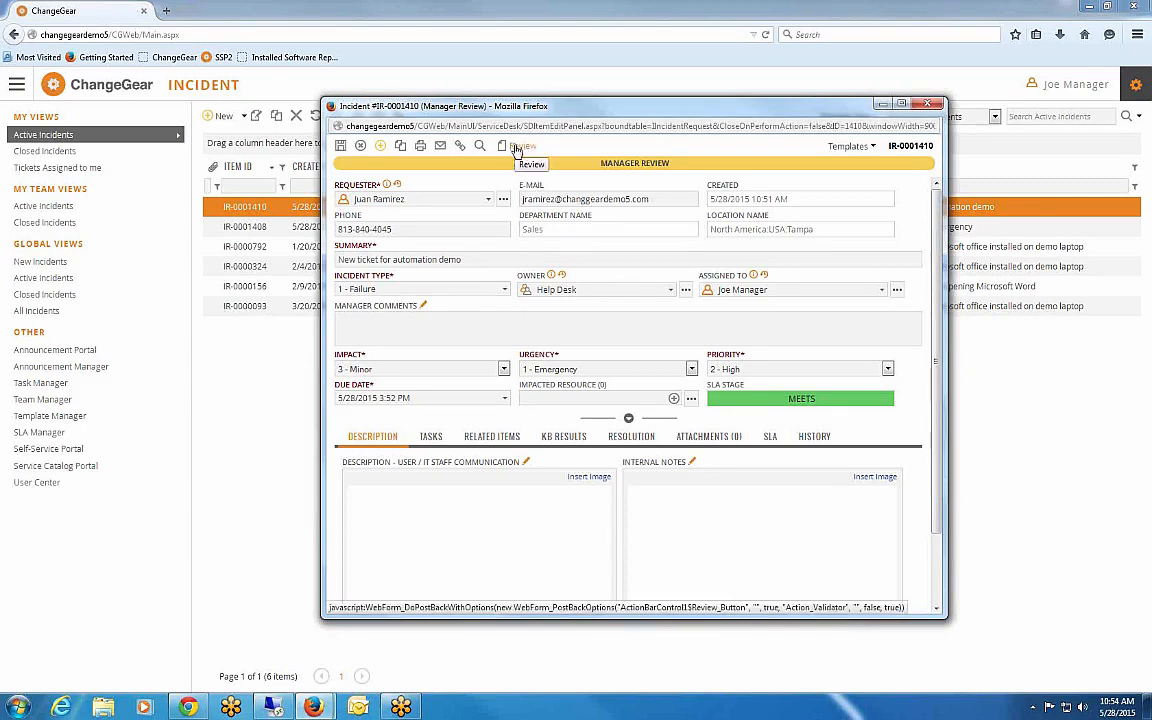
# - Review the emergency incident and submit the manager comment "item has been reviewed!!!!"
pyautogui.click(516, 149)
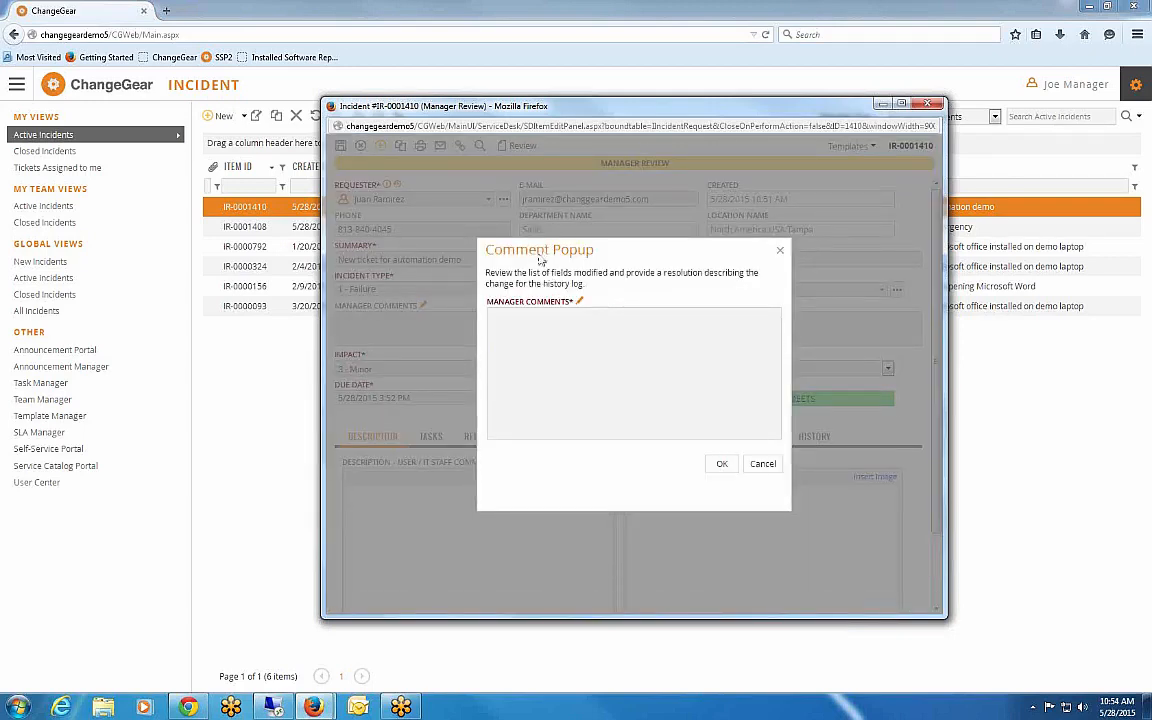
pyautogui.click(540, 349)
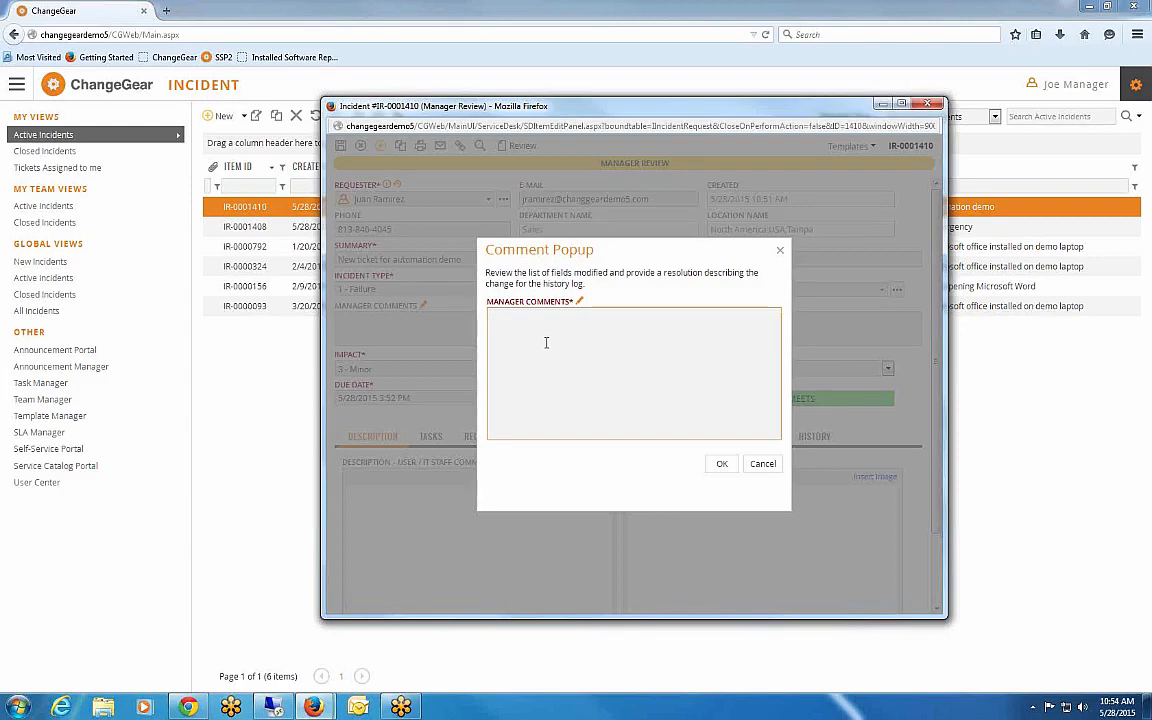
pyautogui.write('item has ba')
pyautogui.press('BackSpace')
pyautogui.write('een reviewd')
pyautogui.write('d!!!!')
pyautogui.click(720, 463)
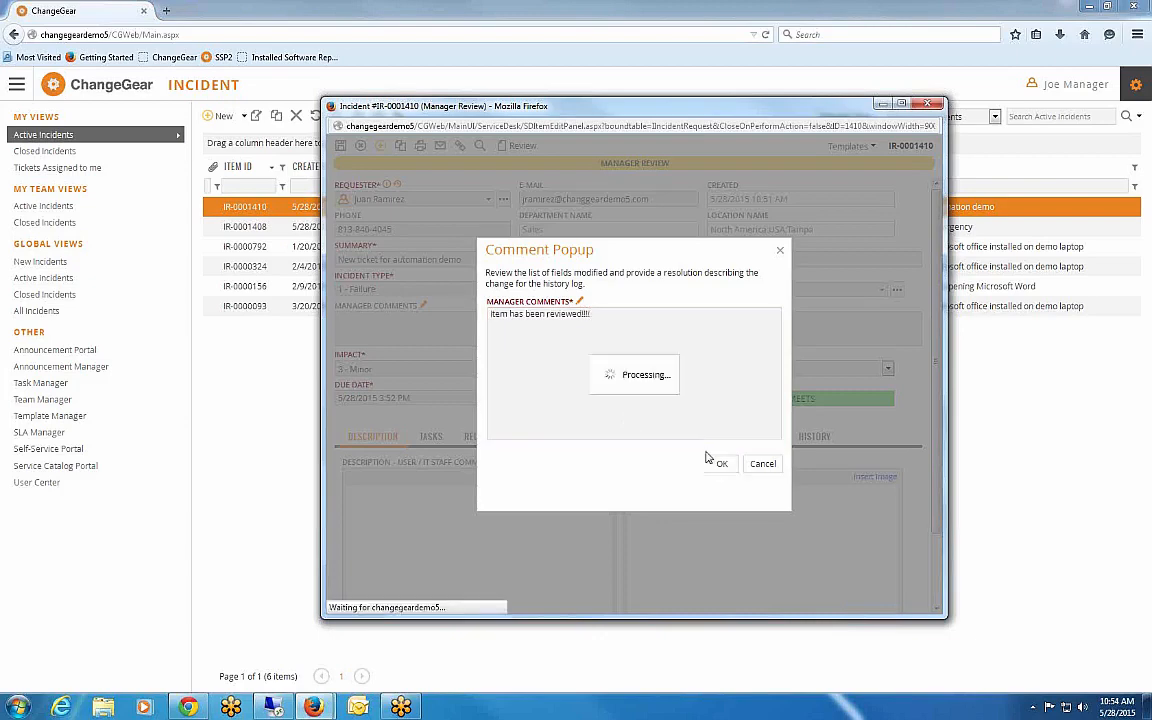